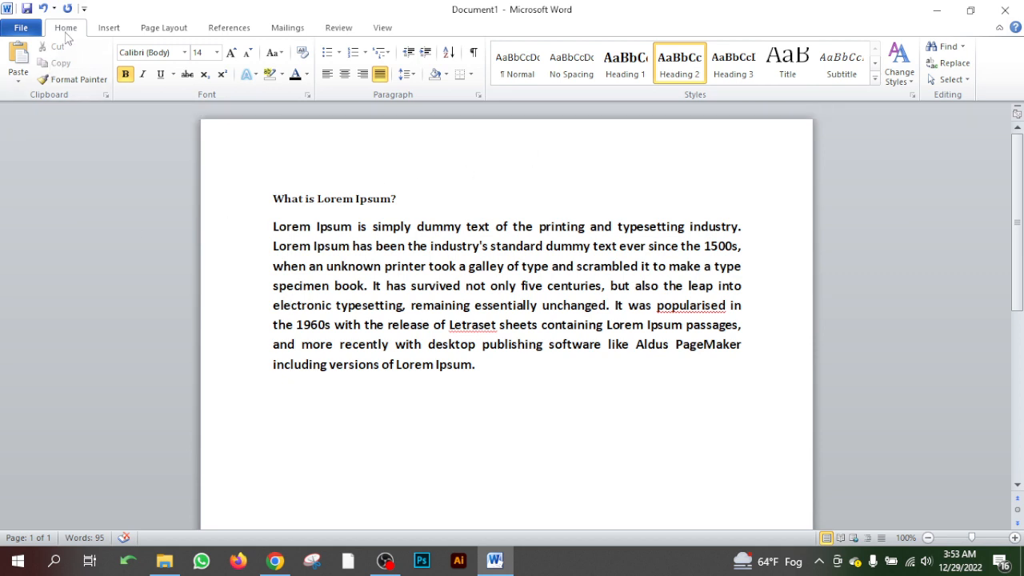
- Select the heading and paragraph and examine the whole page, zooming out to 50% and back to 100%
left_click(110, 29)
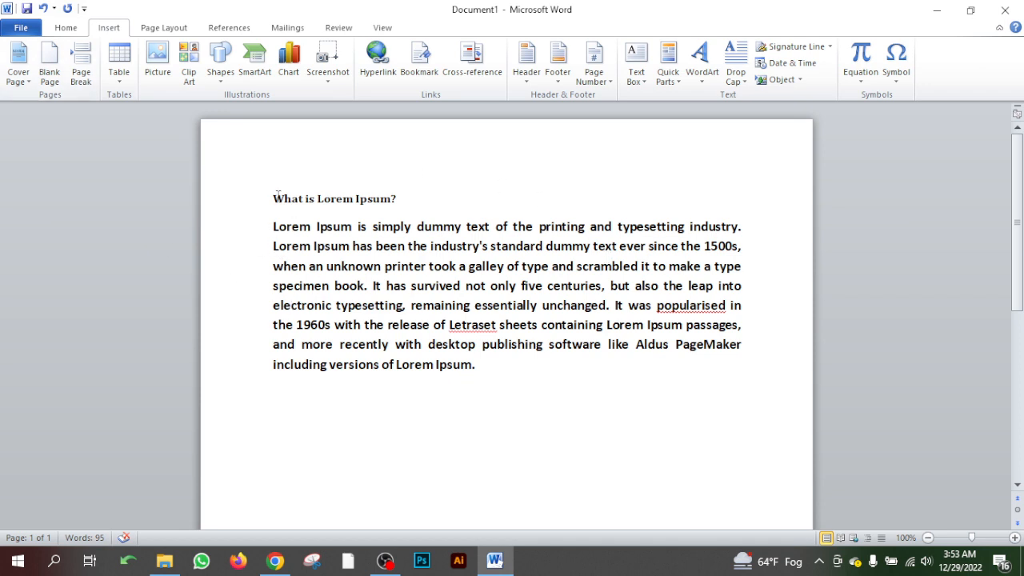
left_click_drag(275, 196, 533, 381)
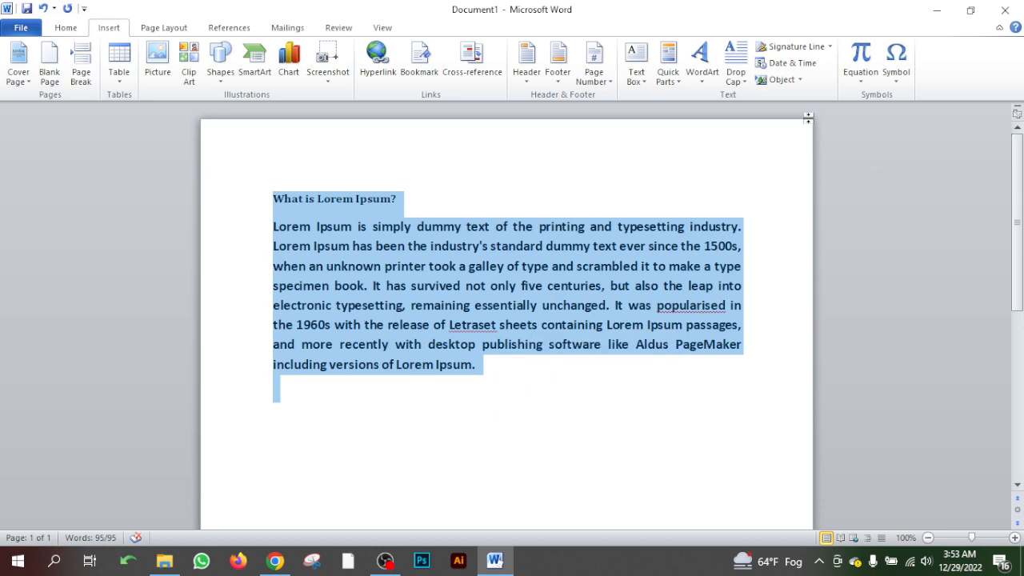
scroll(392, 381, "down", 8)
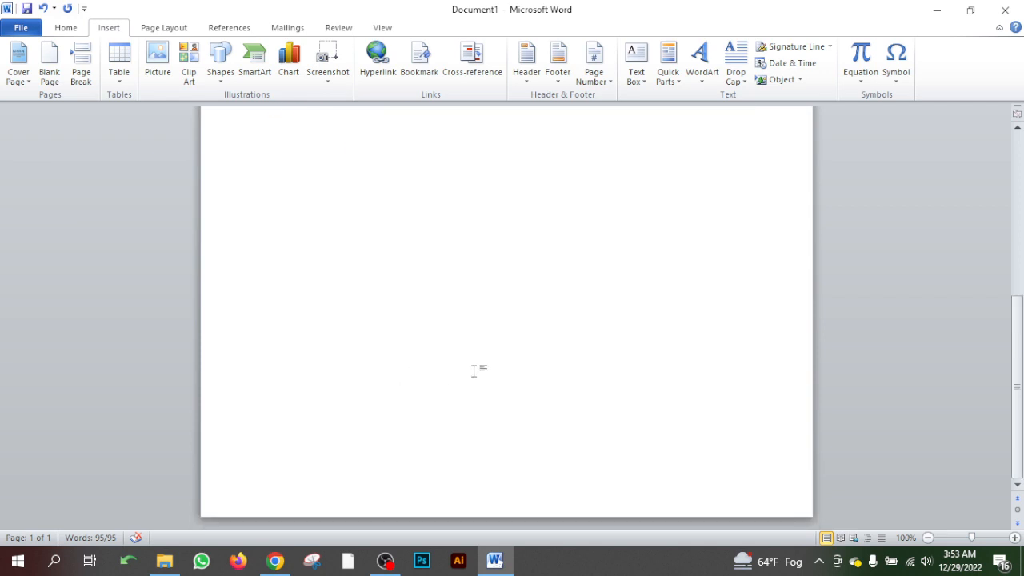
scroll(852, 378, "up", 3)
scroll(853, 377, "up", 4)
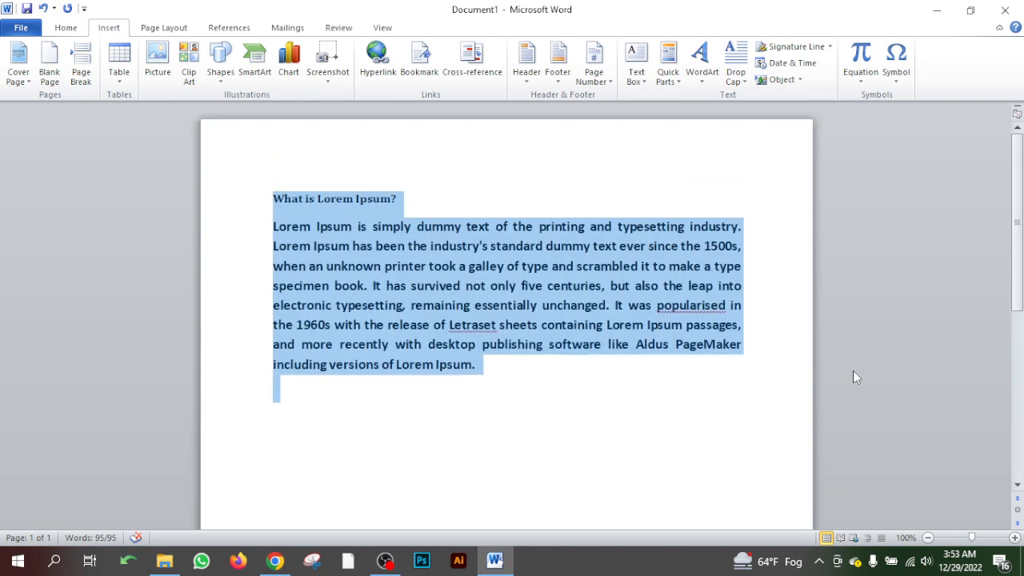
scroll(874, 365, "down", 4)
left_click_drag(1015, 289, 1010, 388)
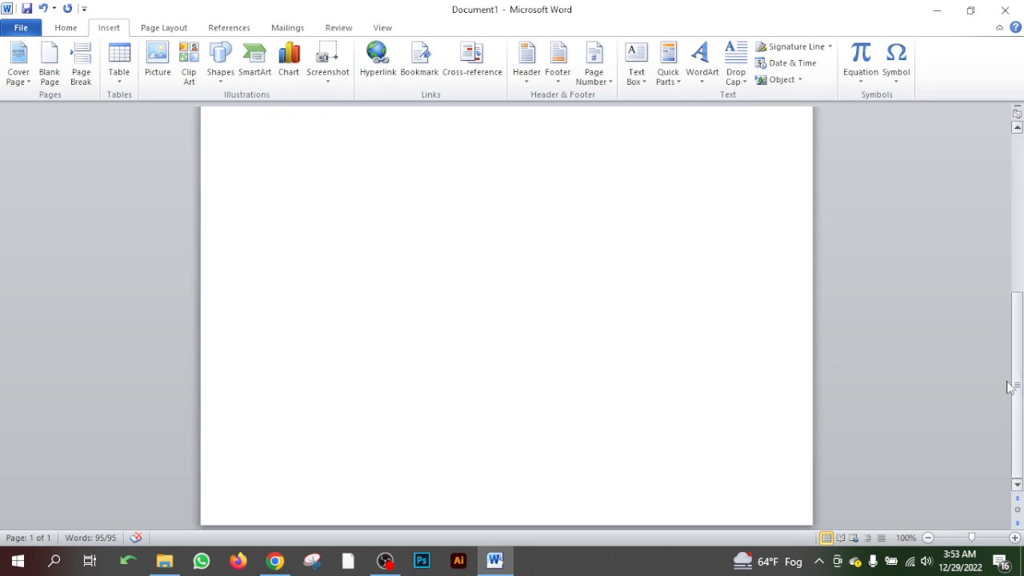
scroll(717, 402, "up", 6)
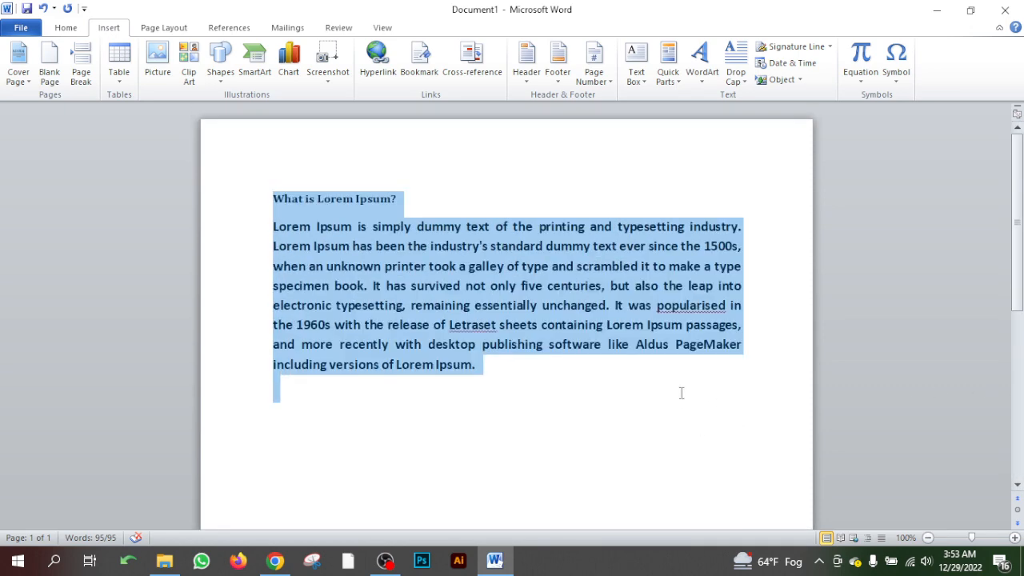
scroll(751, 355, "down", 3)
scroll(751, 355, "down", 3)
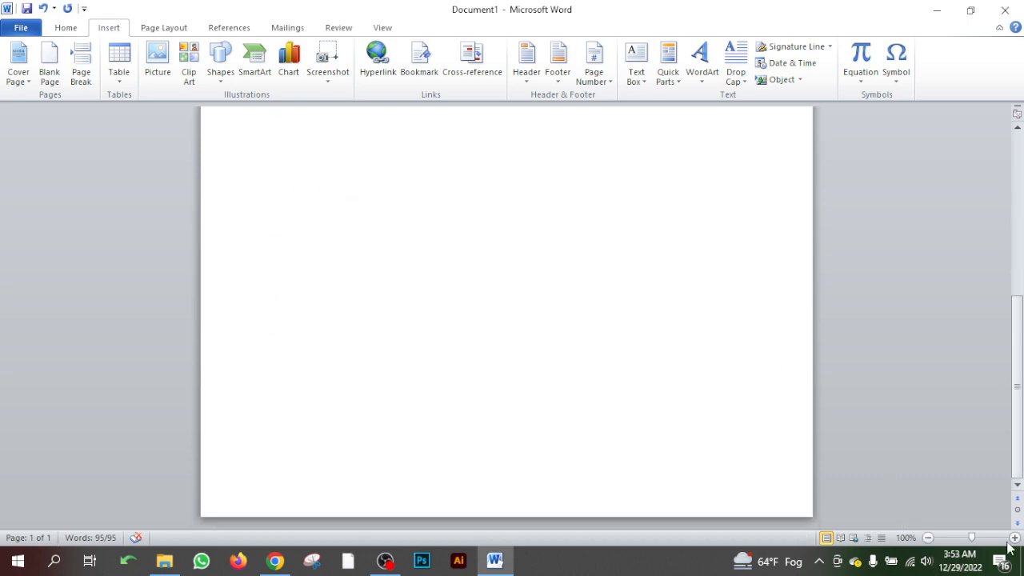
left_click(928, 538)
left_click(928, 538)
left_click(927, 538)
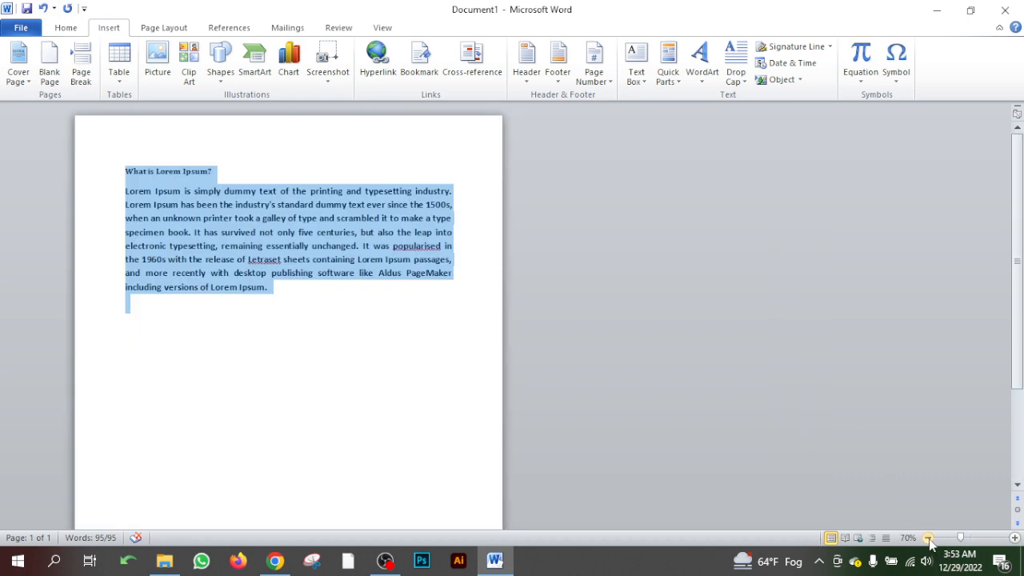
left_click(928, 538)
left_click(927, 537)
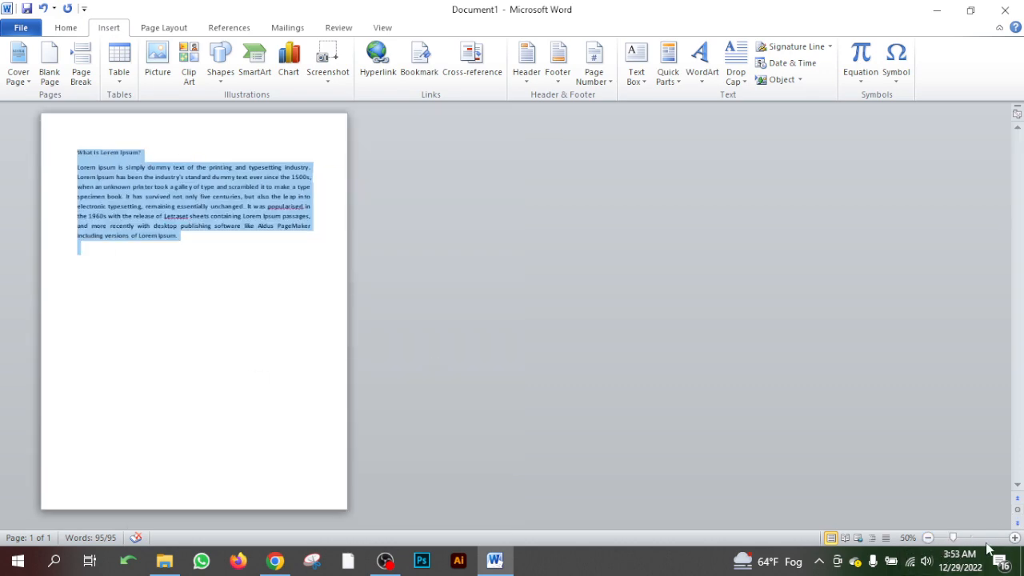
left_click(1014, 538)
left_click(1014, 537)
left_click(1013, 538)
left_click(1014, 537)
left_click(1014, 537)
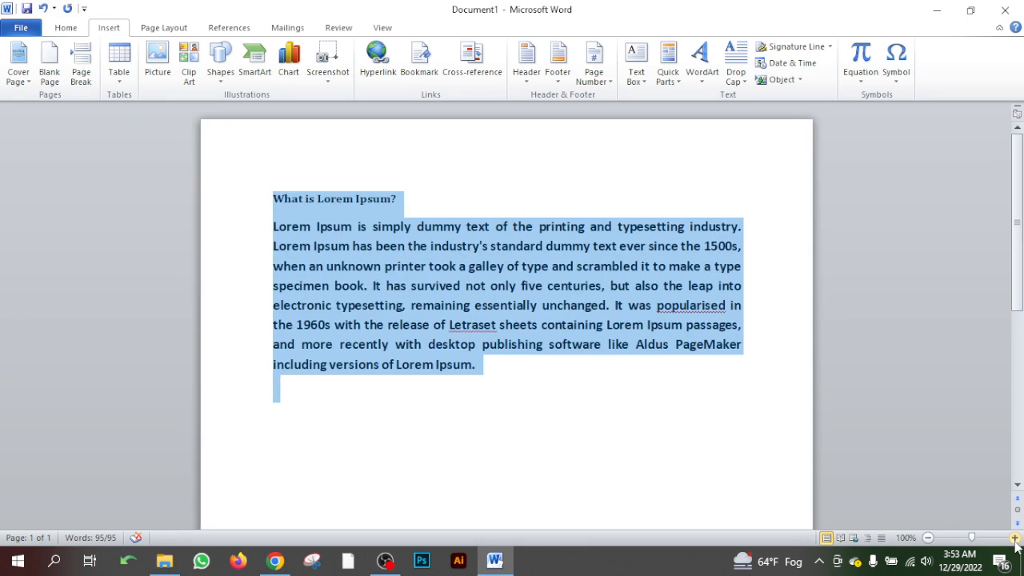
- Insert the built-in Motion cover page into the document
left_click(281, 201)
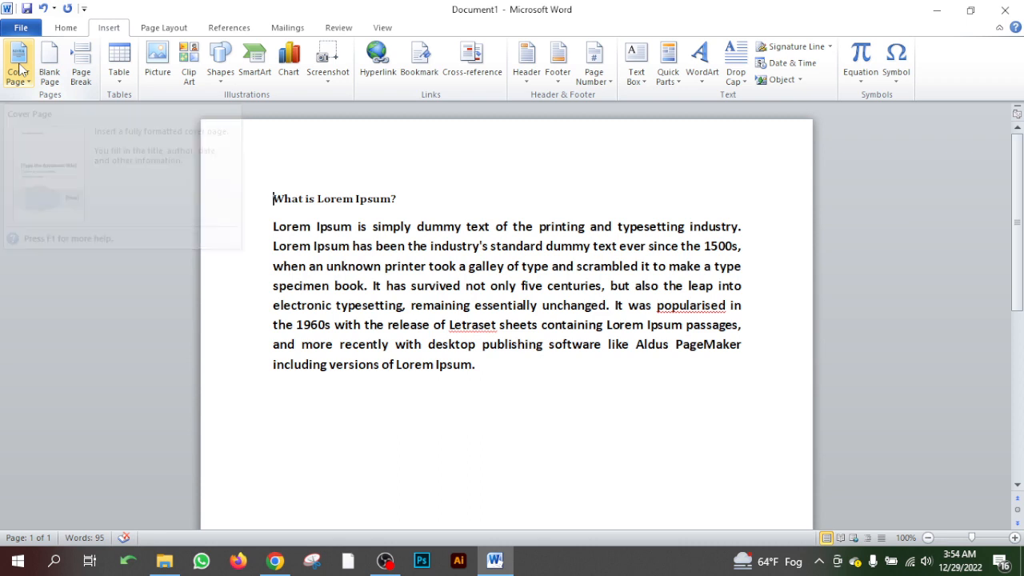
left_click(22, 70)
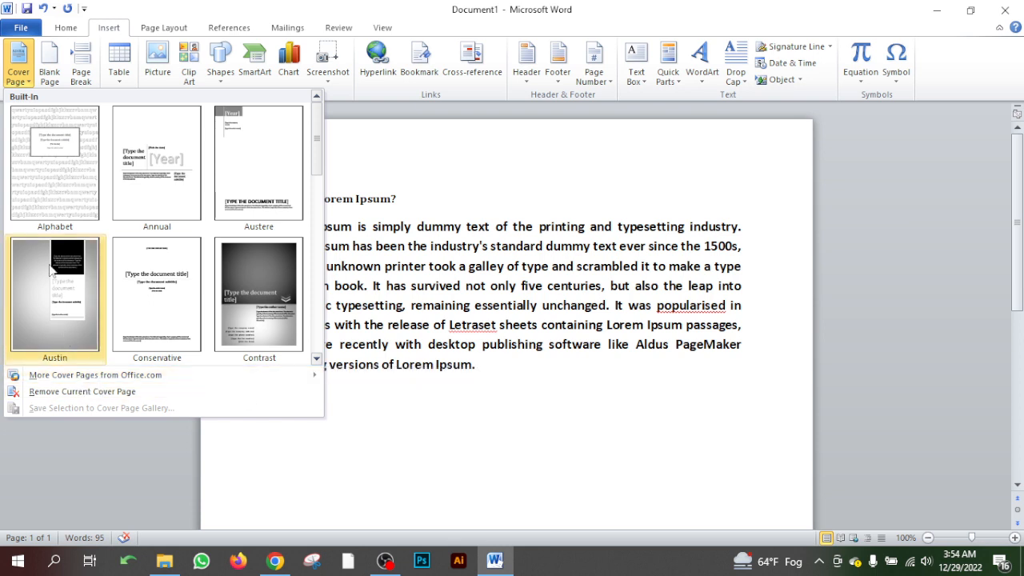
left_click_drag(316, 138, 318, 192)
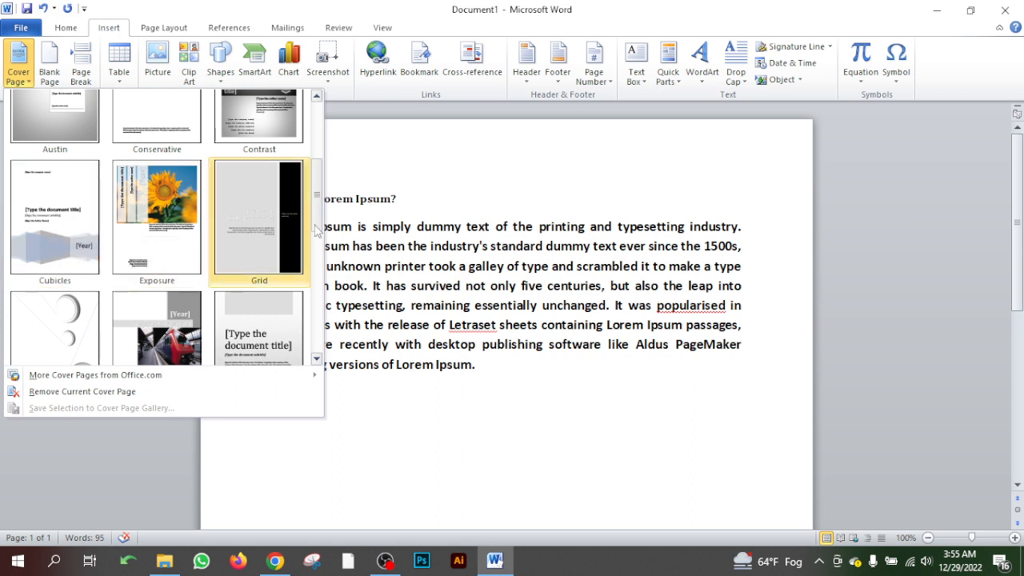
left_click_drag(319, 198, 326, 231)
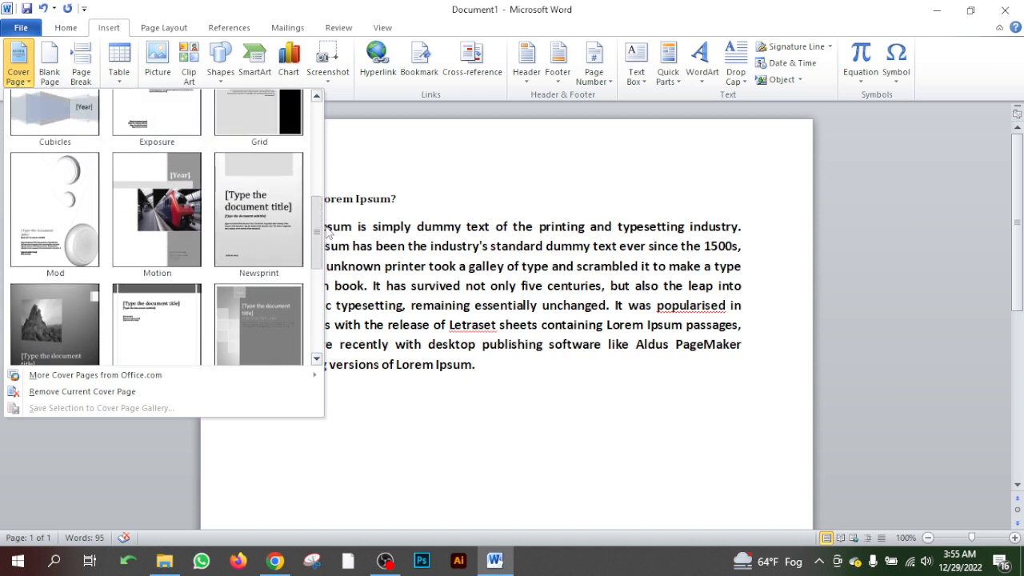
left_click(179, 234)
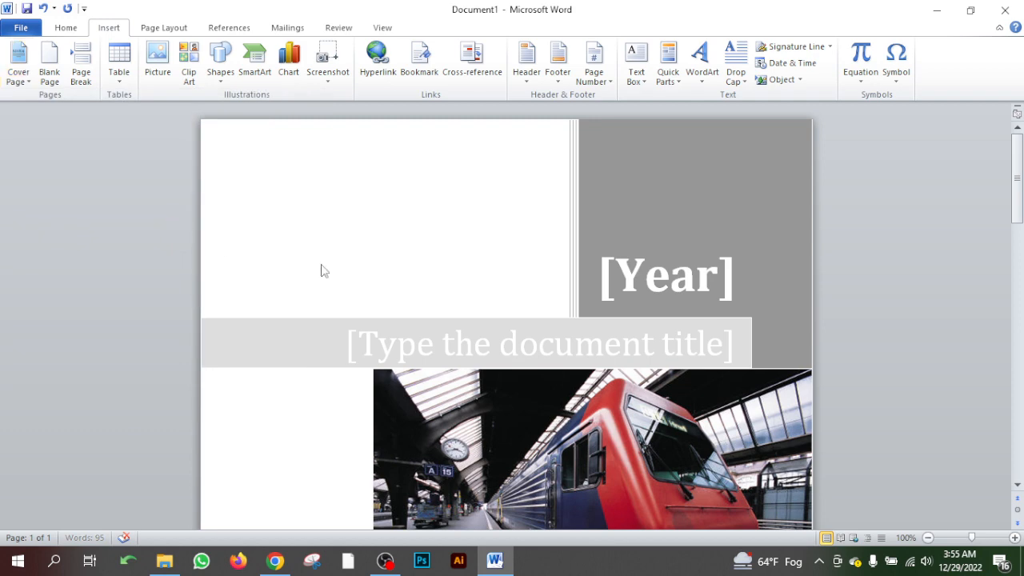
- Set the cover page's Year field to 2022 by picking December 29, 2022, and re-pick the date as December 28, 2022
scroll(323, 271, "down", 6)
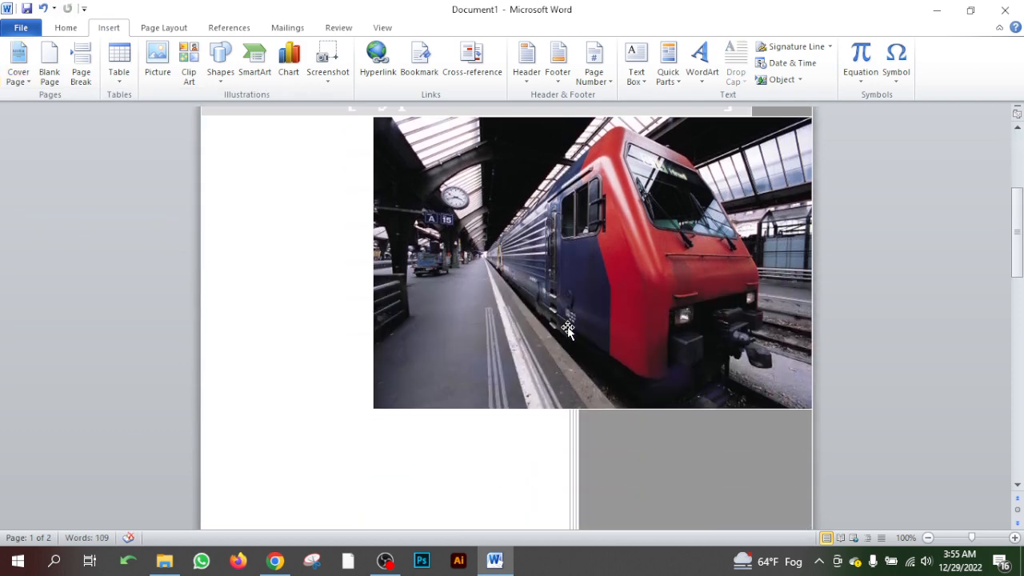
scroll(567, 330, "down", 3)
scroll(569, 350, "up", 6)
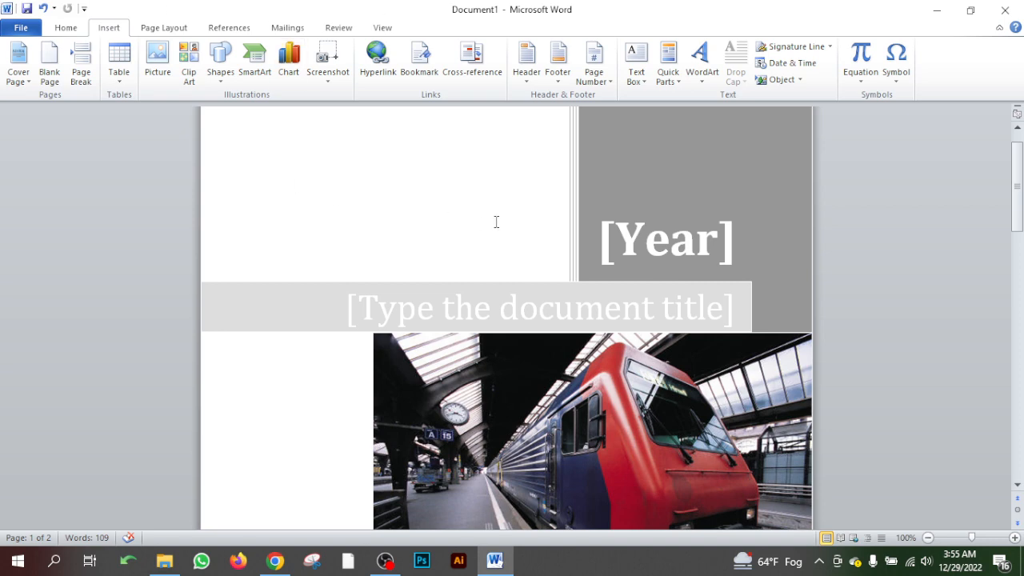
left_click(644, 243)
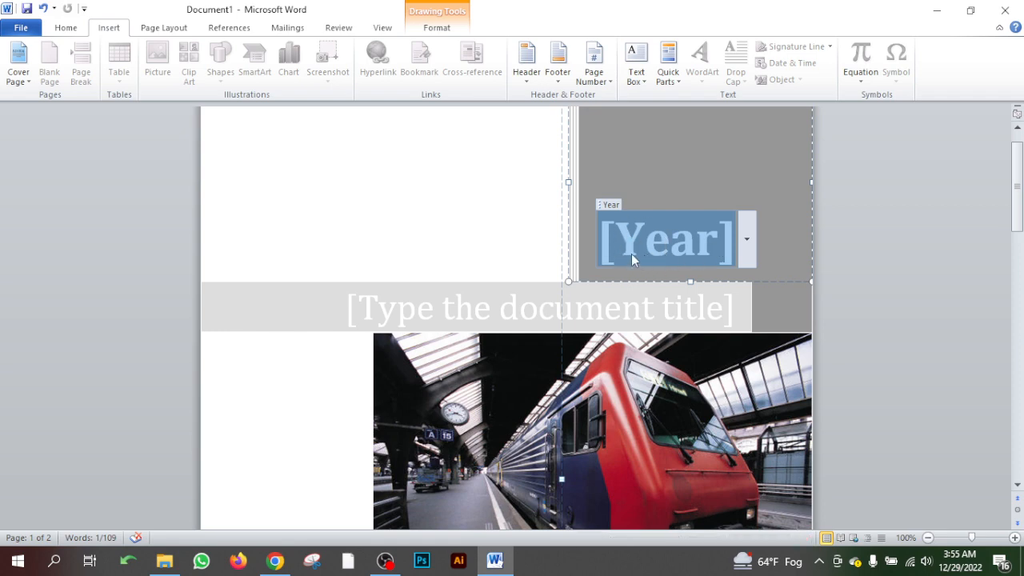
left_click(609, 206)
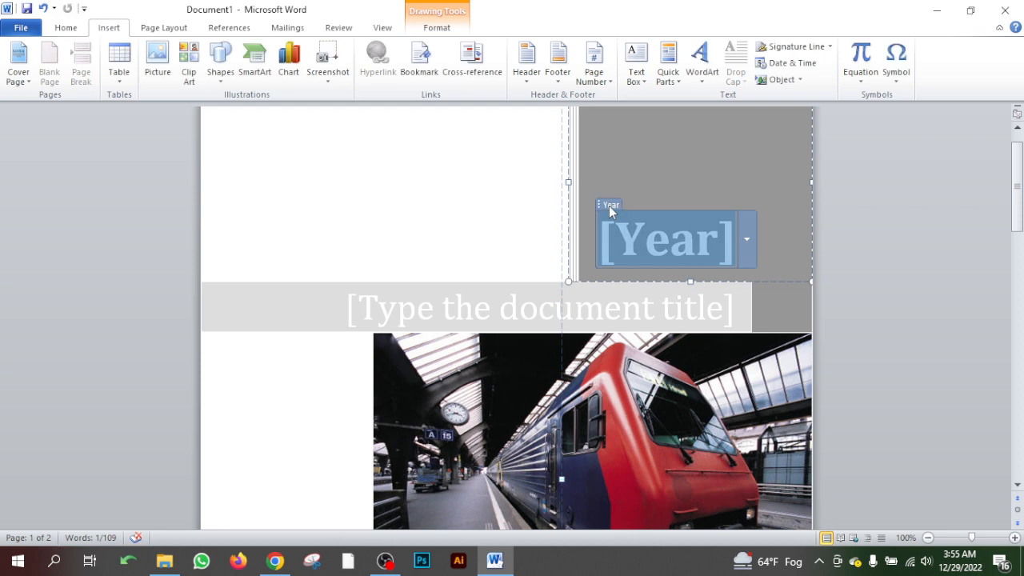
left_click(749, 245)
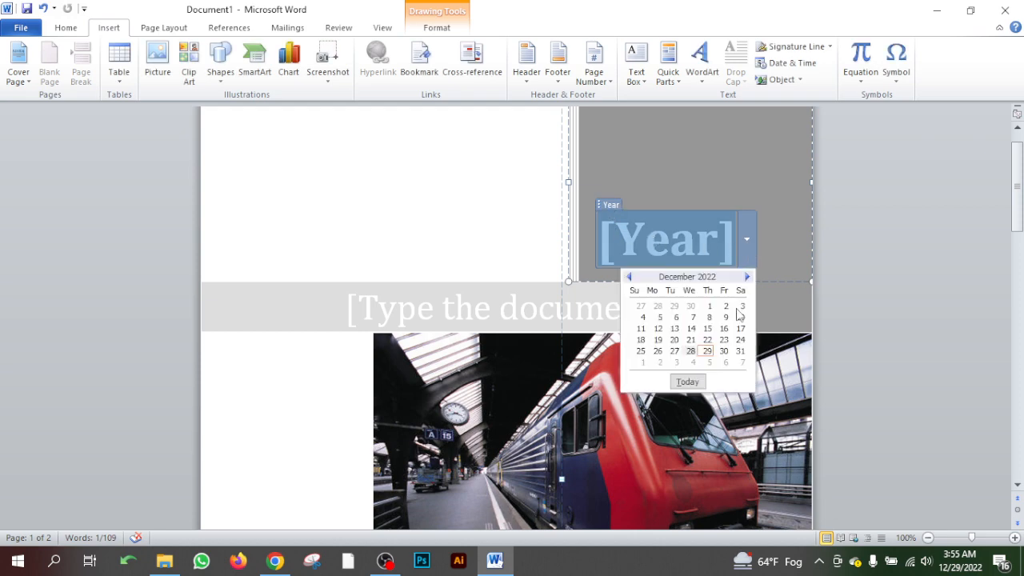
left_click(706, 350)
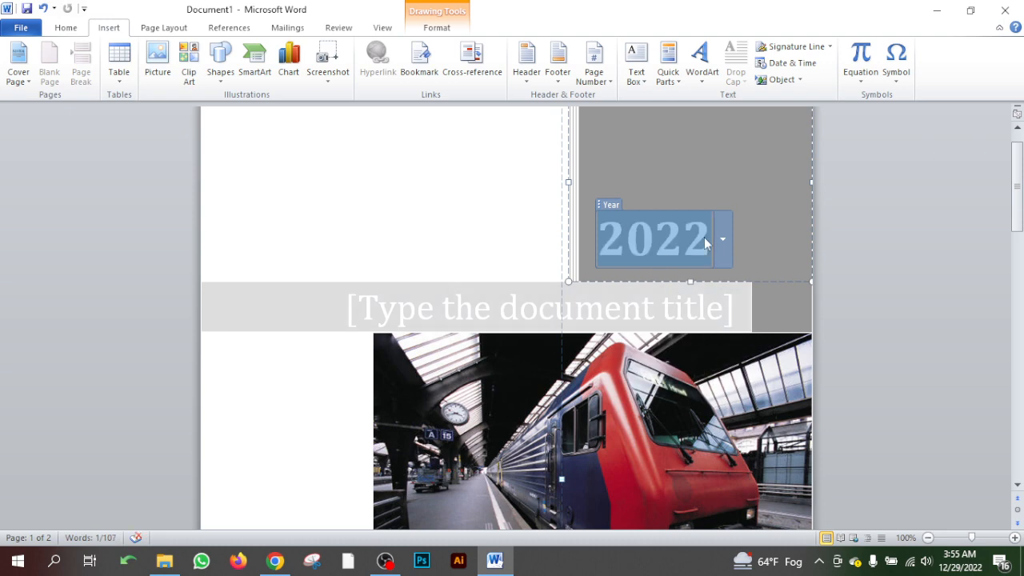
left_click(724, 236)
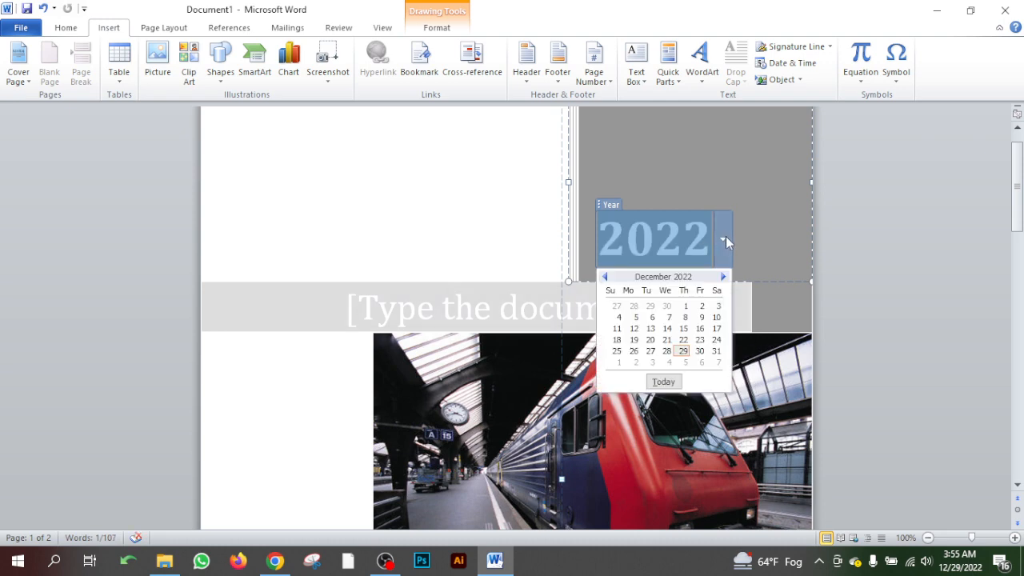
left_click(668, 353)
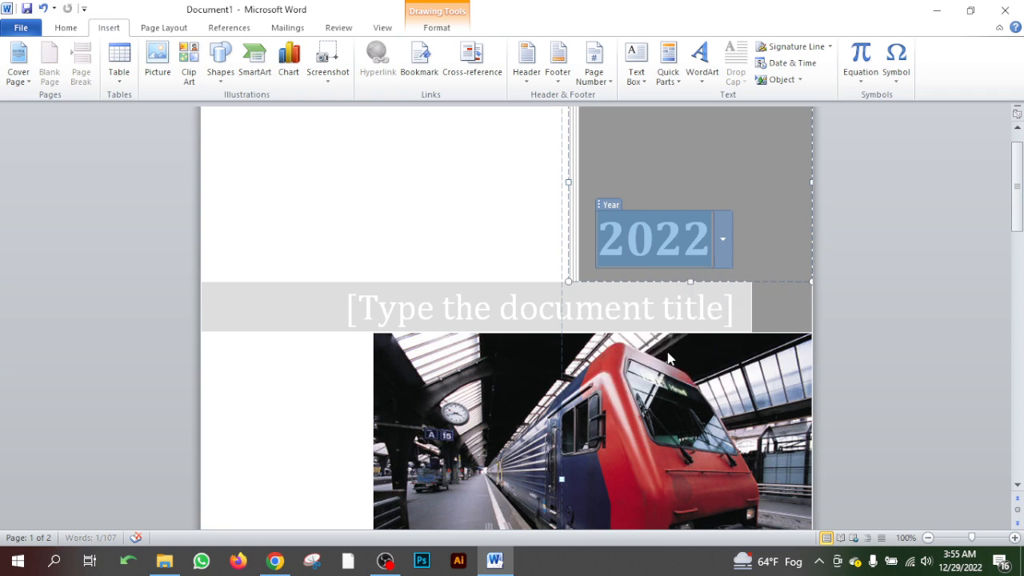
double_click(723, 238)
- Replace the cover page's document title placeholder with the person's full name
left_click(640, 328)
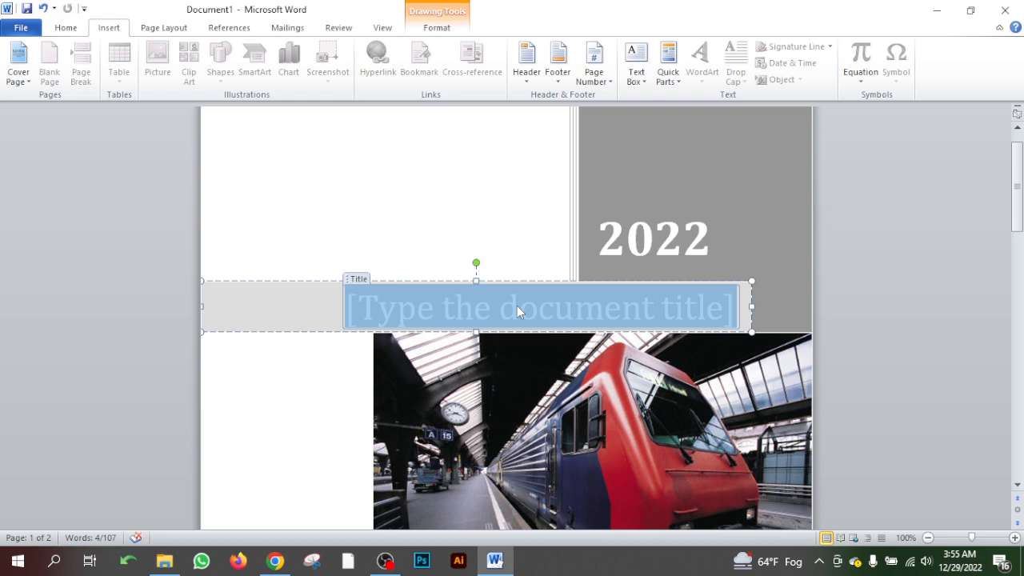
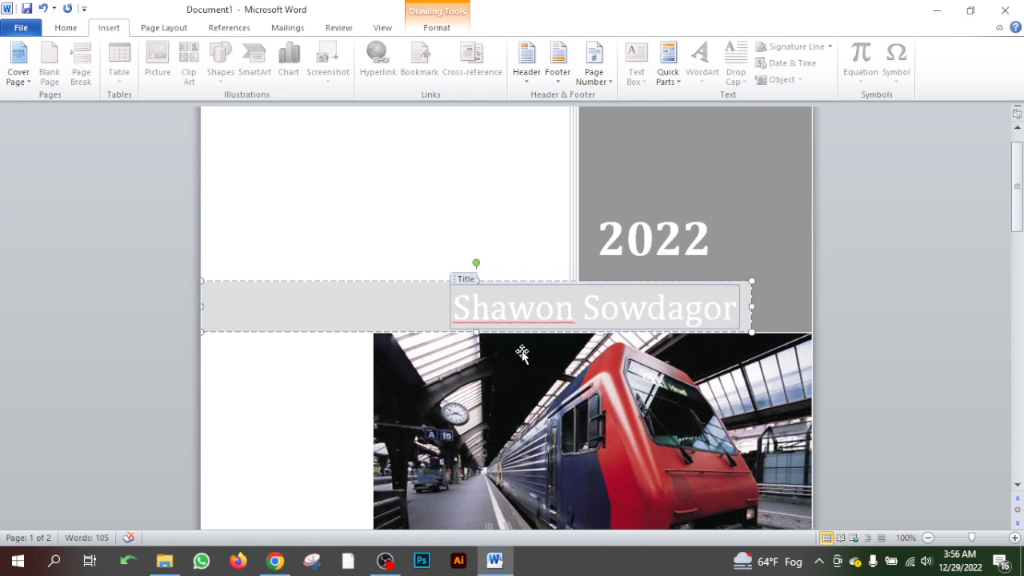
left_click(385, 237)
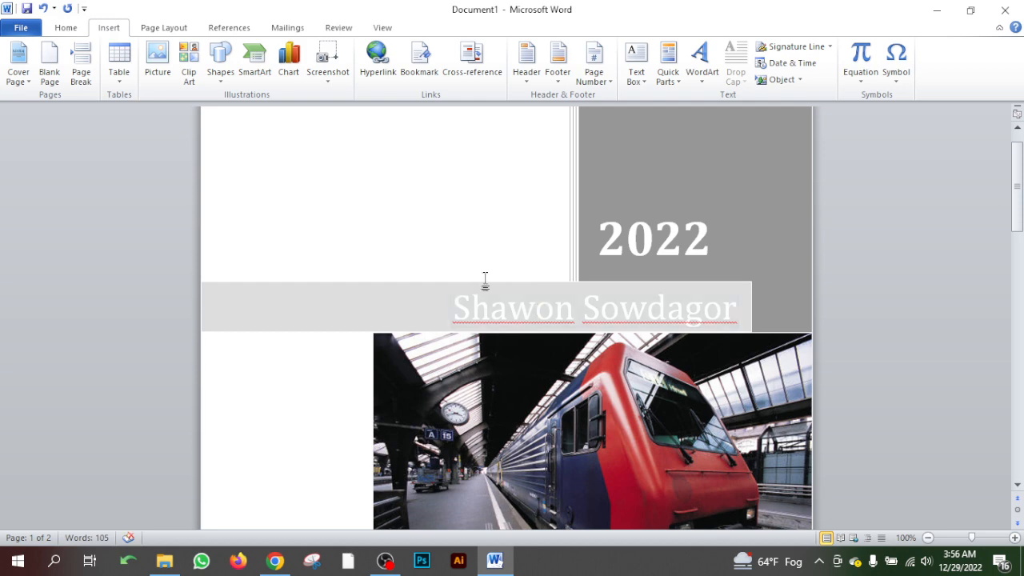
- Change the font color of the cover page title to the standard purple
triple_click(462, 313)
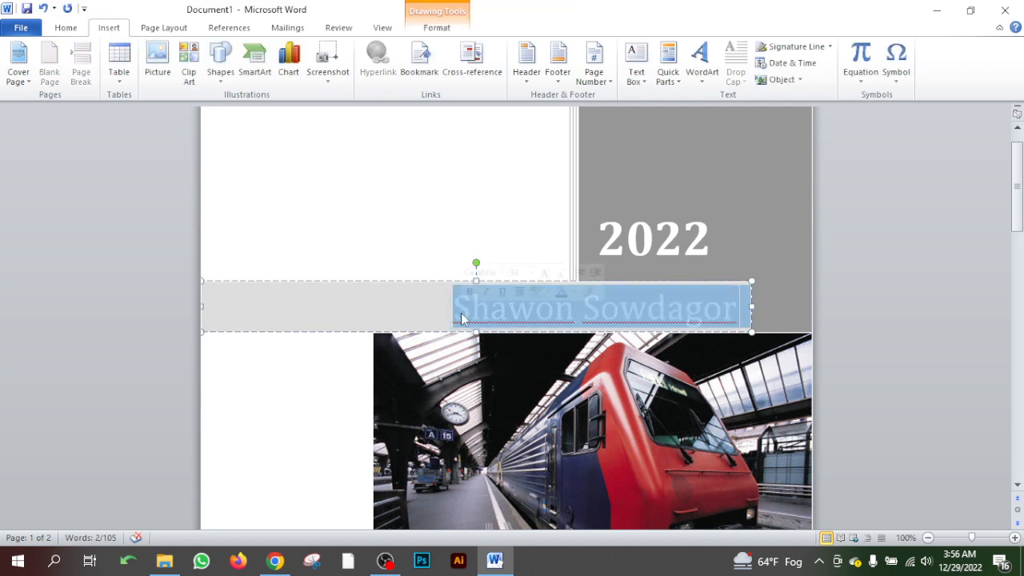
left_click(66, 28)
left_click(306, 74)
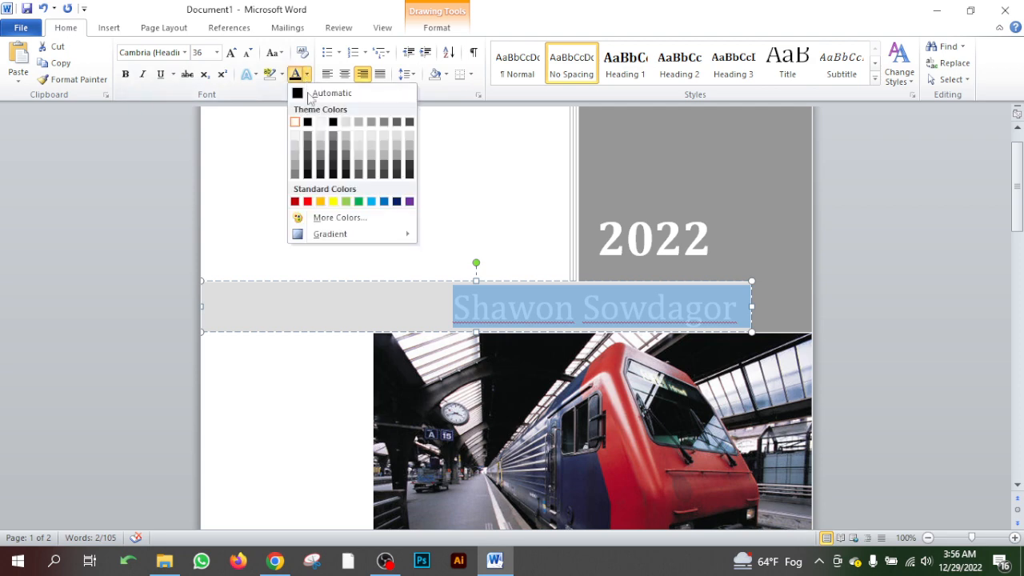
left_click(409, 201)
left_click(388, 243)
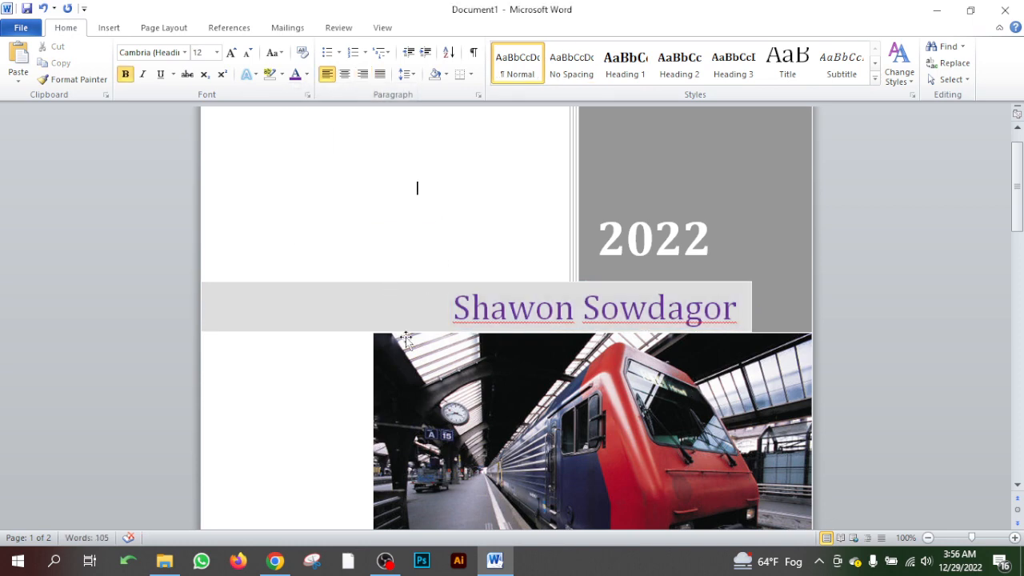
triple_click(356, 311)
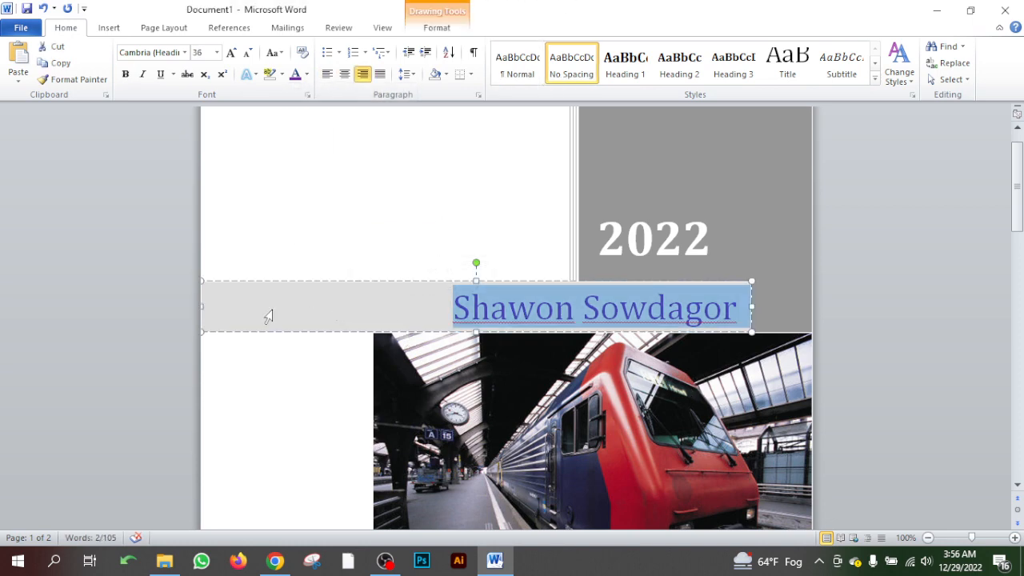
left_click(281, 75)
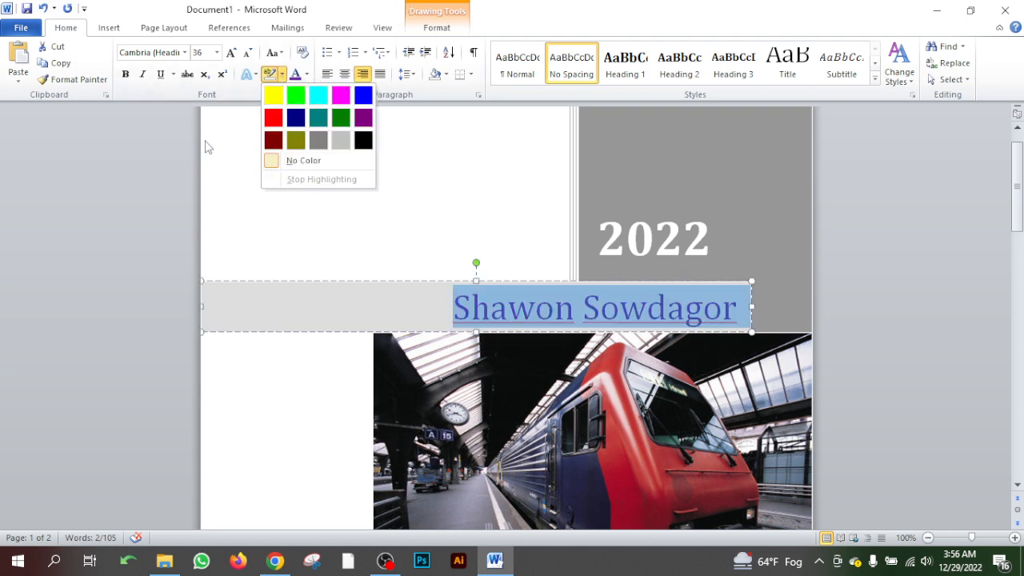
left_click(250, 95)
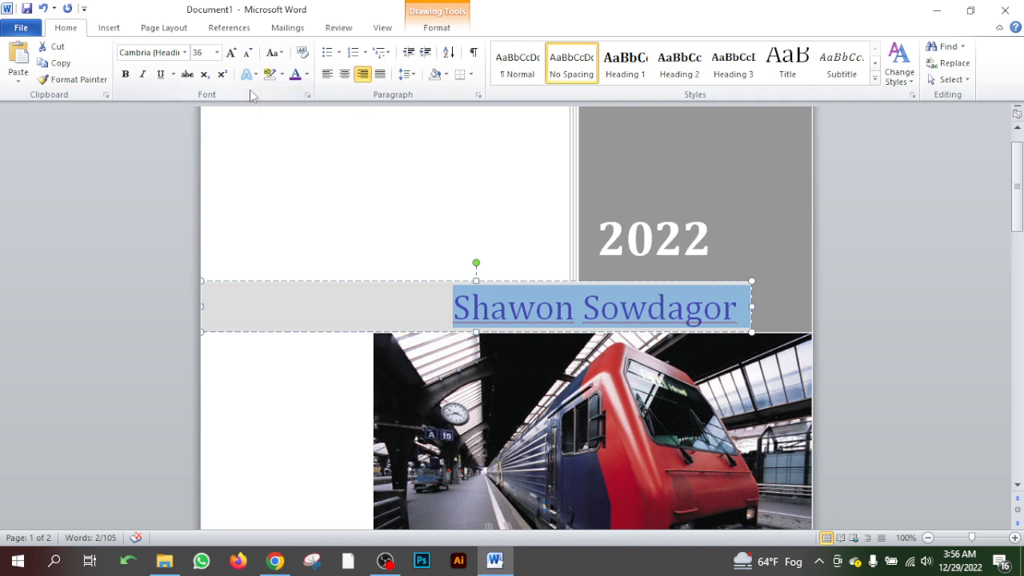
left_click(445, 73)
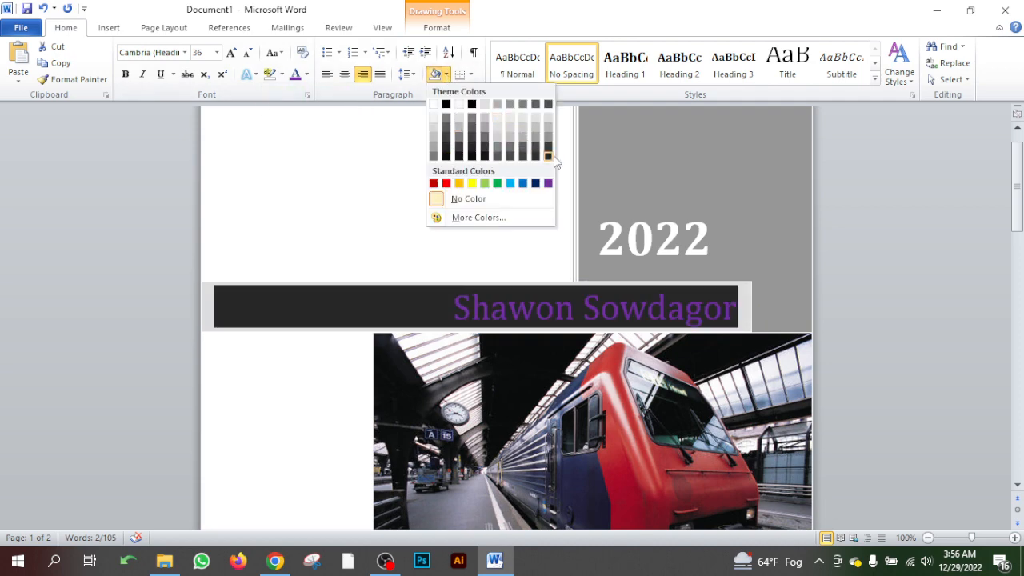
key("Escape")
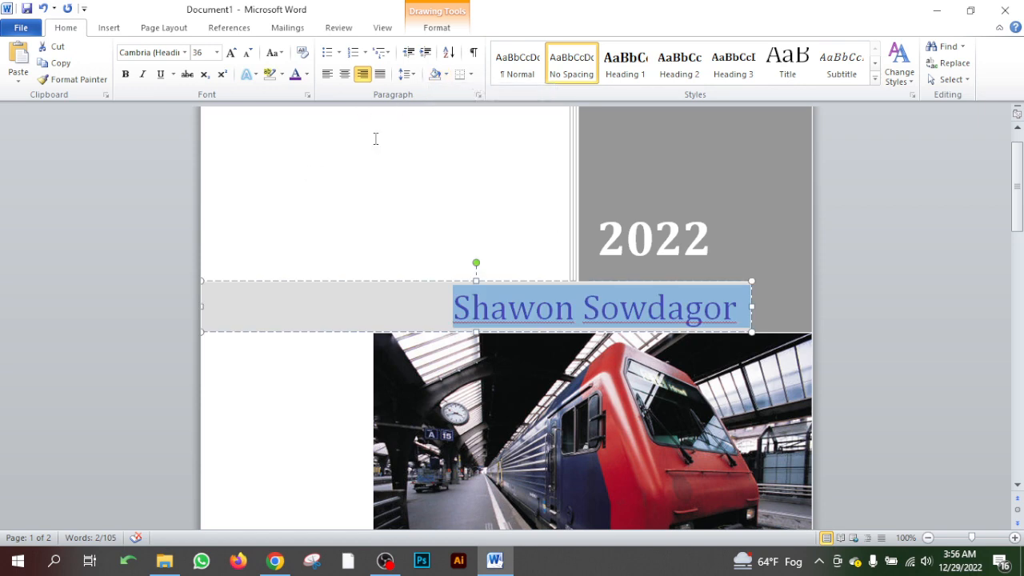
left_click(353, 217)
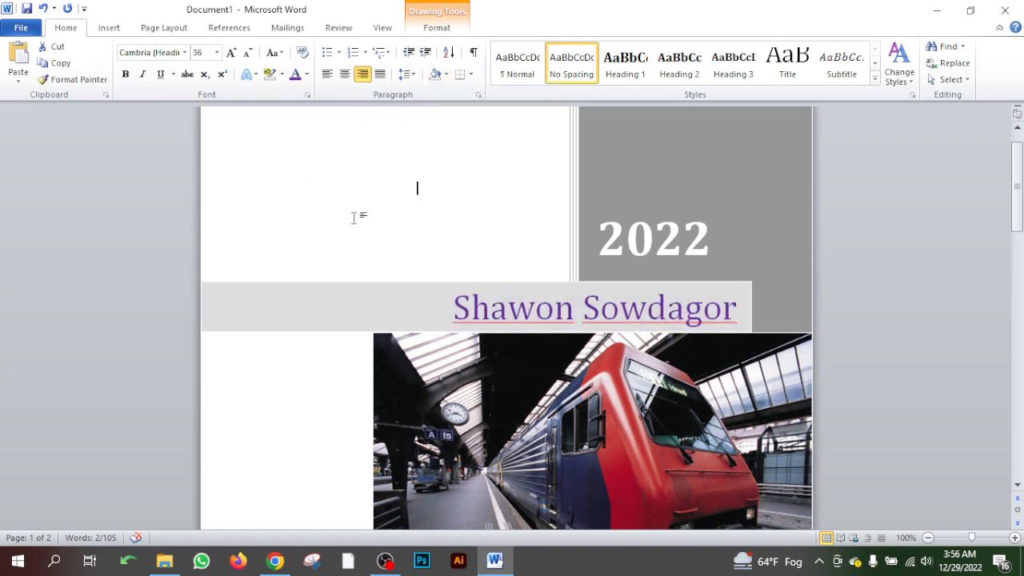
- Move the cover page's train picture slightly away from the page's outer edge, keeping it just below the title bar
scroll(539, 368, "down", 4)
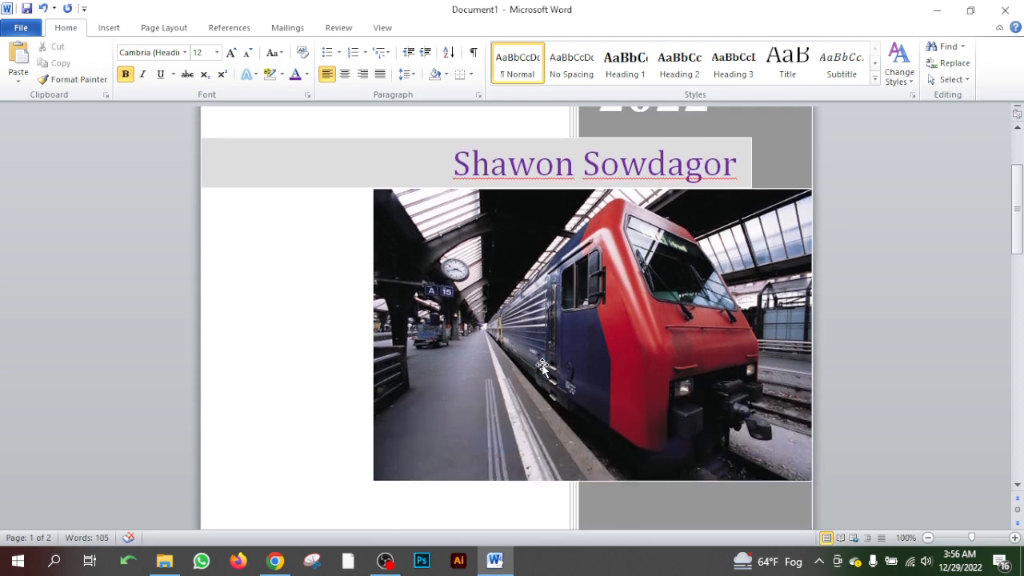
scroll(539, 368, "up", 1)
left_click(542, 368)
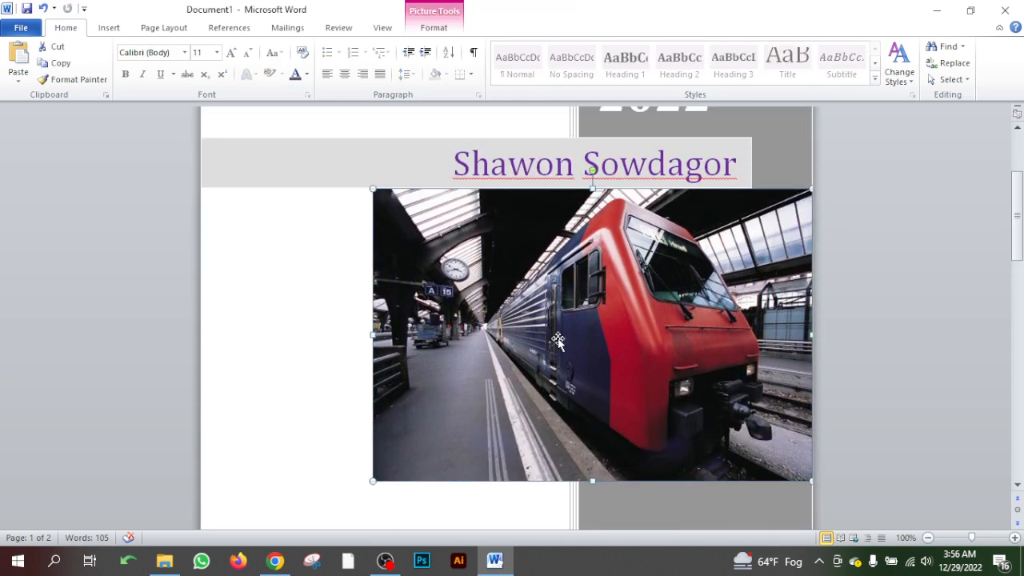
double_click(557, 340)
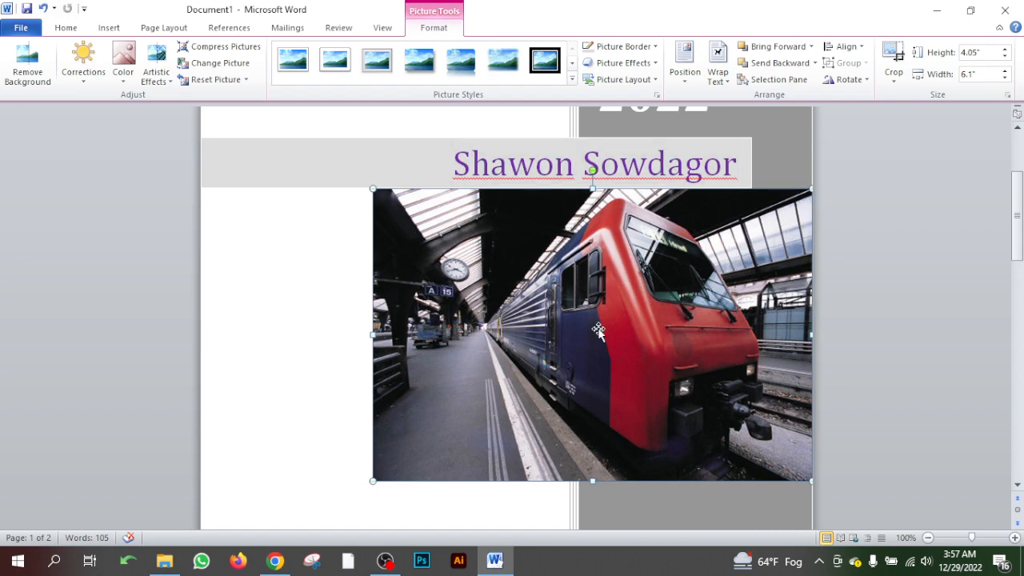
left_click_drag(548, 310, 376, 311)
left_click_drag(550, 364, 714, 421)
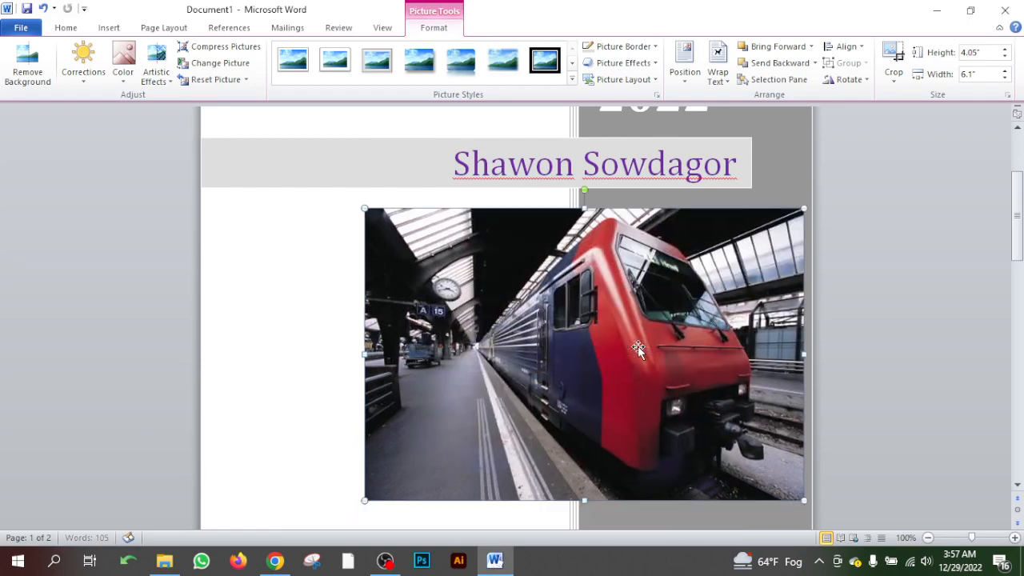
left_click_drag(632, 331, 641, 308)
mouse_move(681, 336)
left_mouse_down()
mouse_move(683, 348)
mouse_move(680, 337)
left_mouse_up()
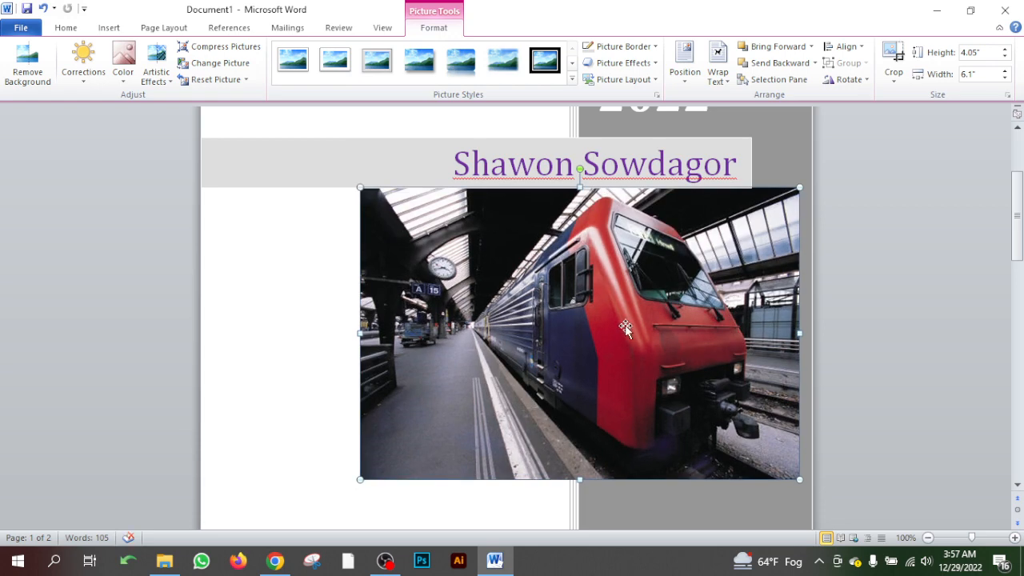
- Change the cover page's date to December 21, 2022, and set it back to December 28, 2022
scroll(619, 328, "down", 6)
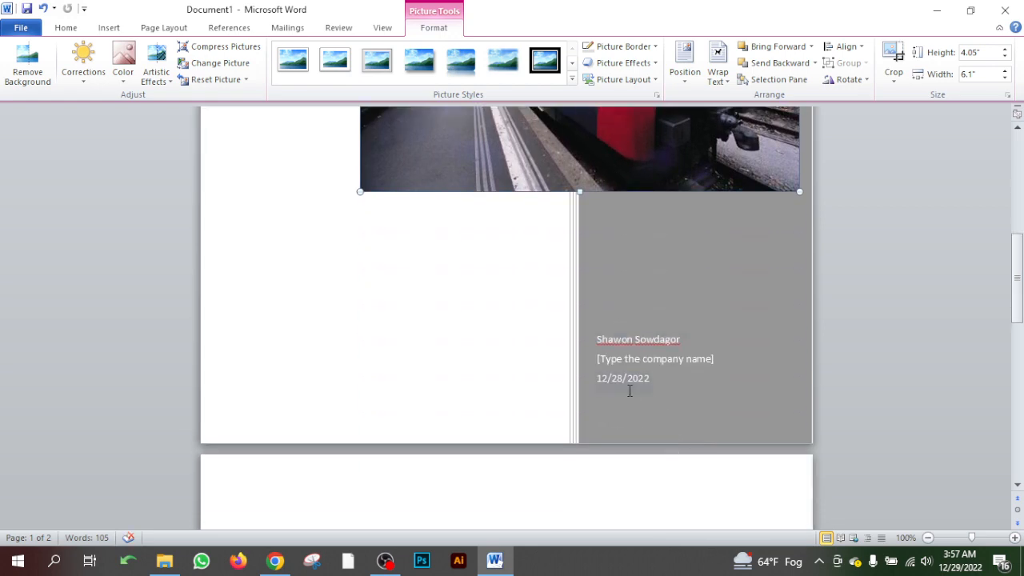
left_click(632, 382)
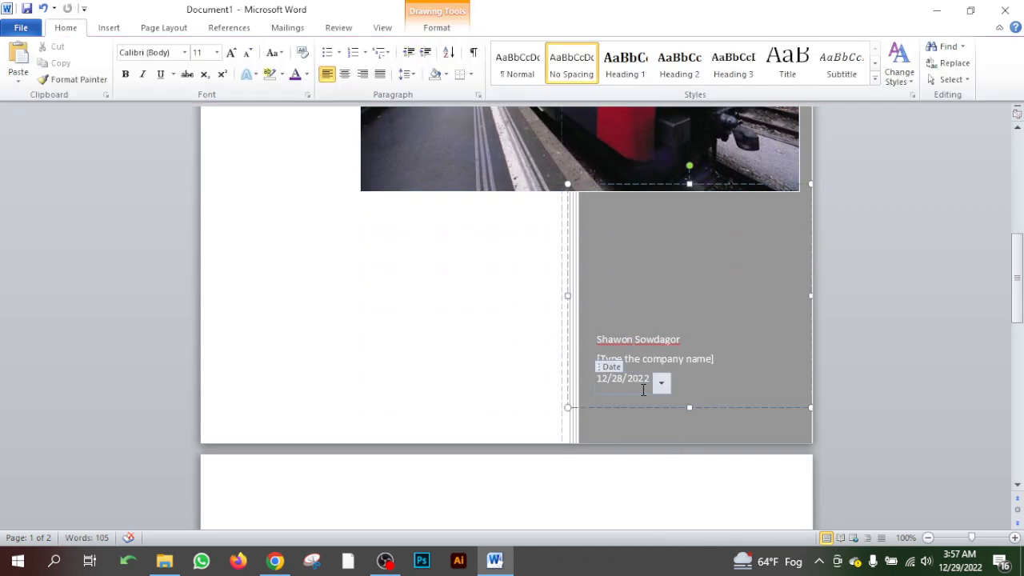
left_click(662, 385)
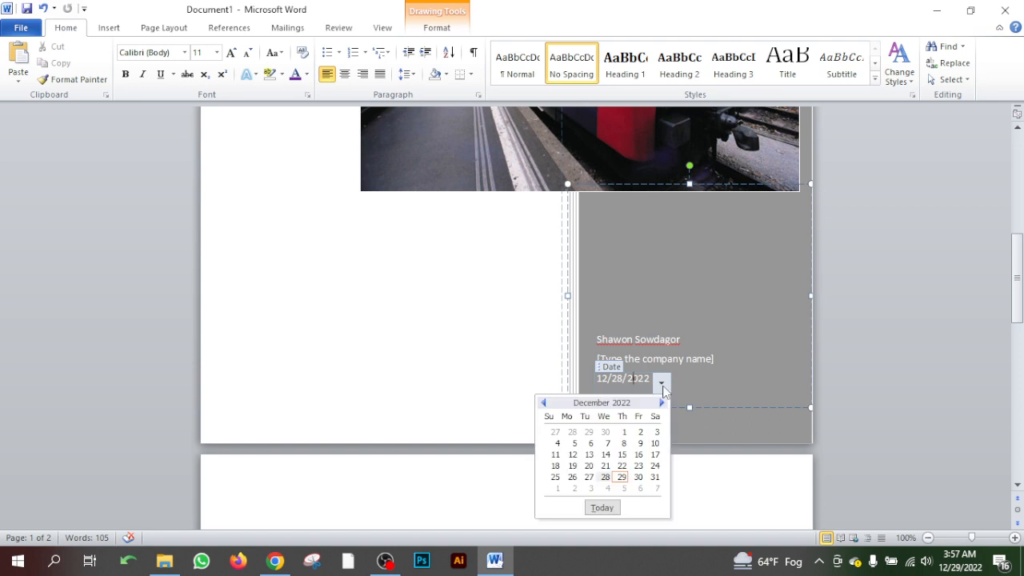
left_click(606, 466)
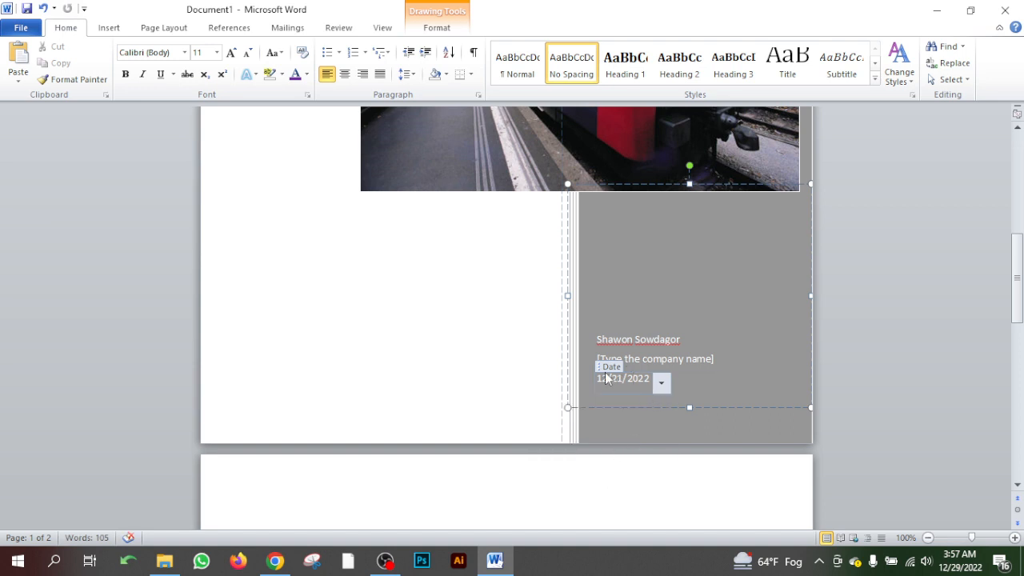
left_click(661, 383)
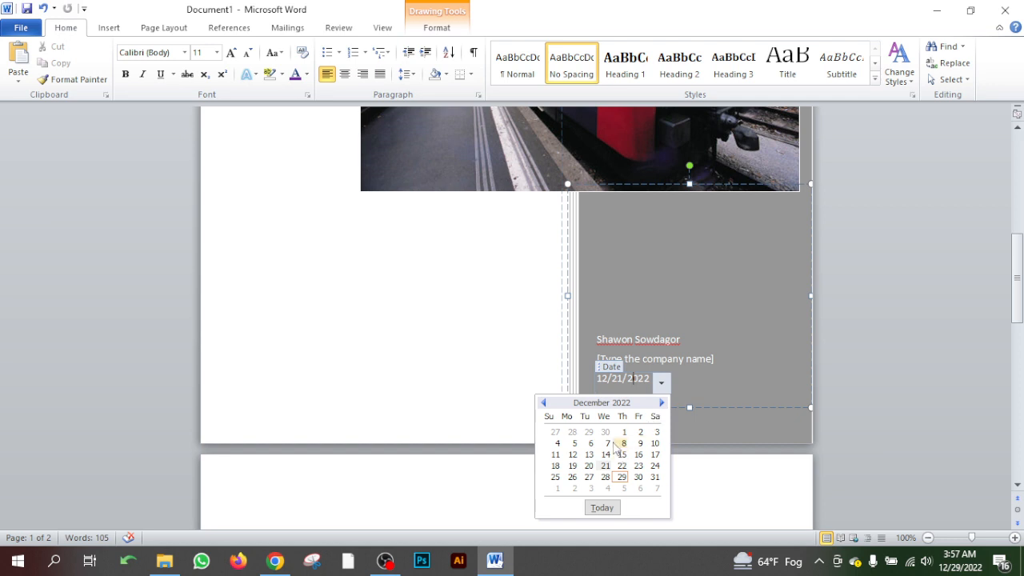
left_click(605, 477)
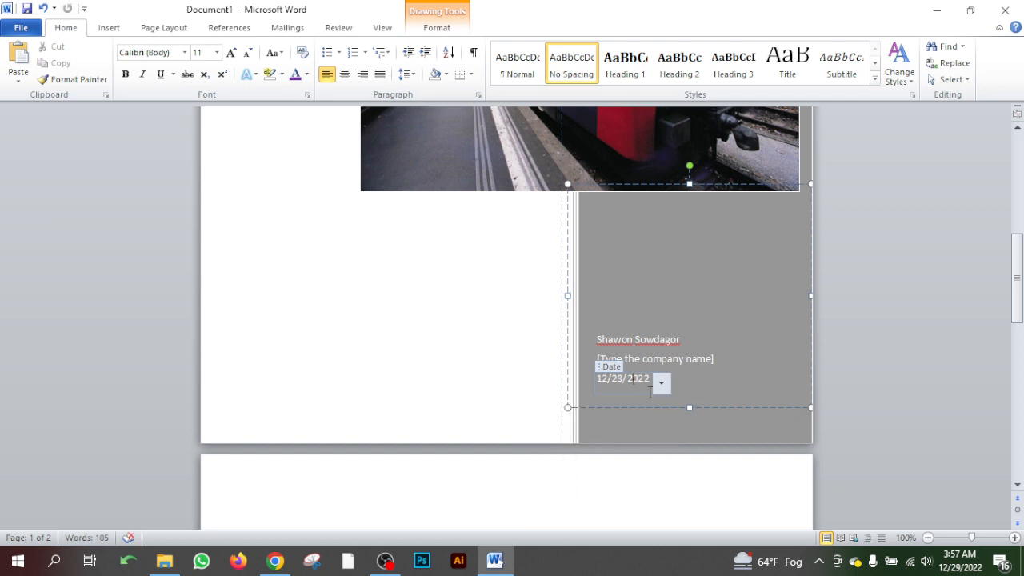
- Look over the company name placeholder, the Lorem Ipsum text page and the cover page
left_click(685, 364)
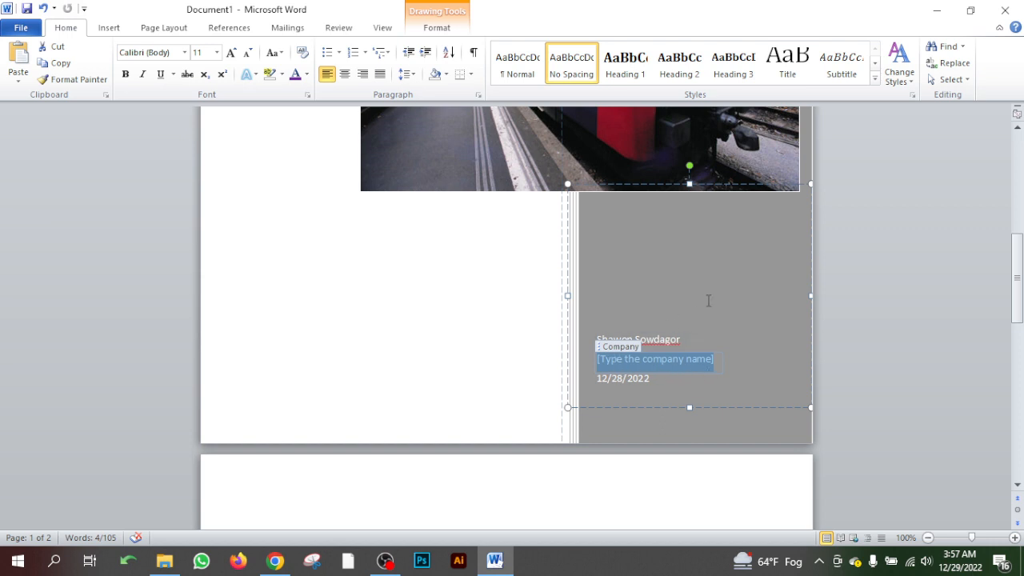
scroll(489, 370, "down", 5)
scroll(492, 372, "down", 3)
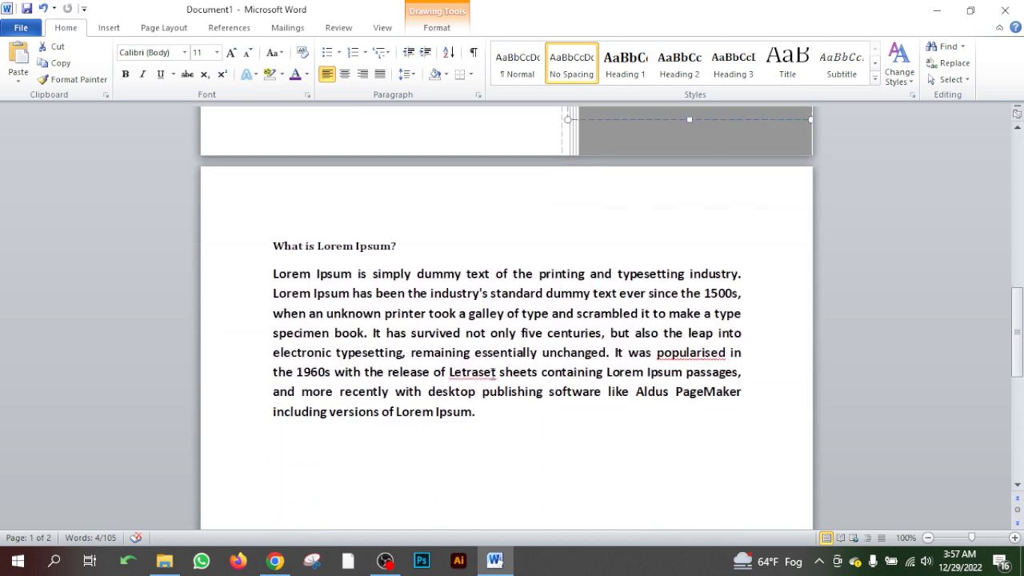
left_click(270, 208)
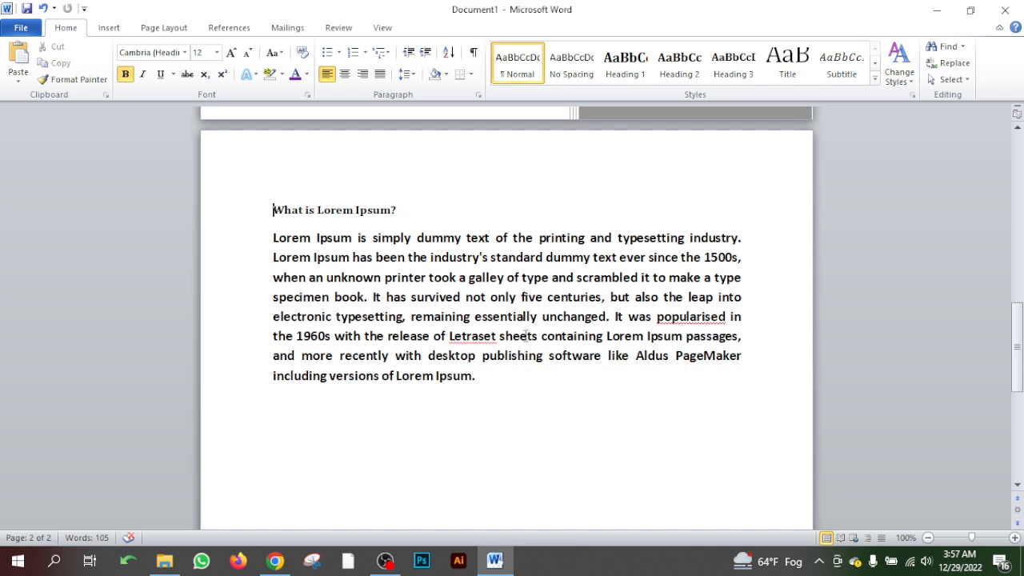
scroll(525, 334, "down", 6)
scroll(465, 419, "up", 20)
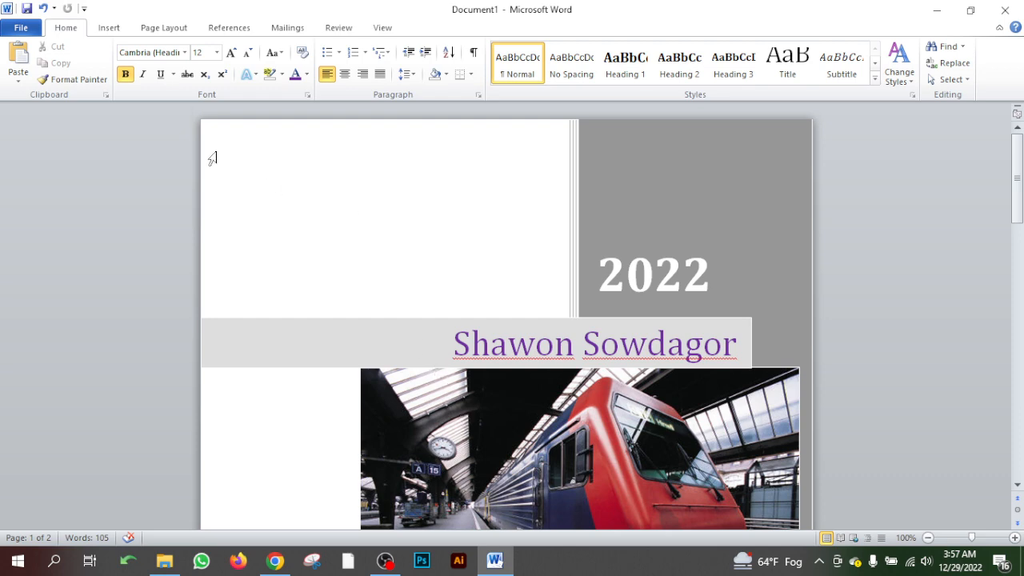
scroll(403, 304, "down", 20)
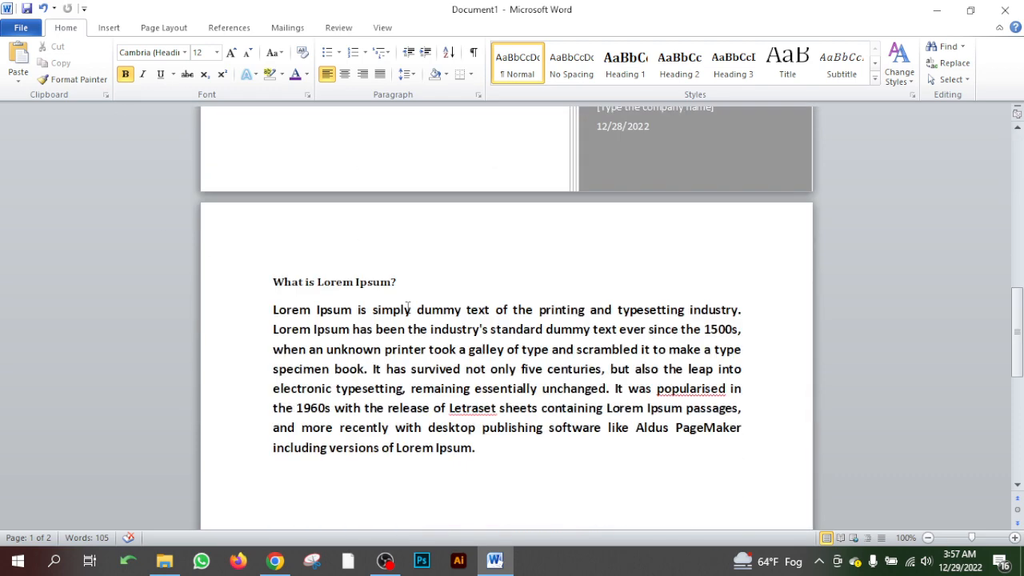
- Insert a blank page after the end of the Lorem Ipsum paragraph
left_click(108, 28)
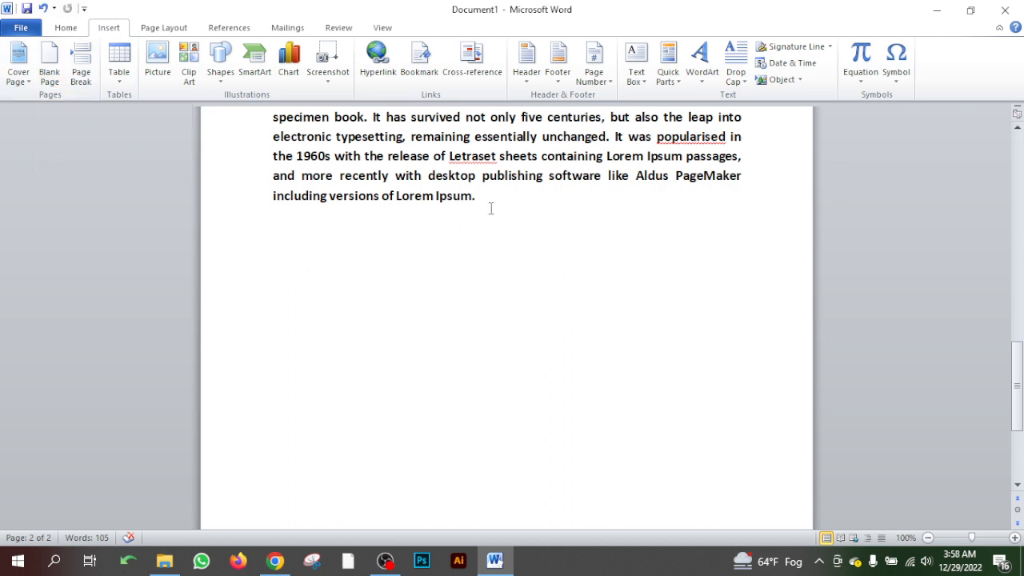
left_click(49, 65)
scroll(424, 309, "down", 8)
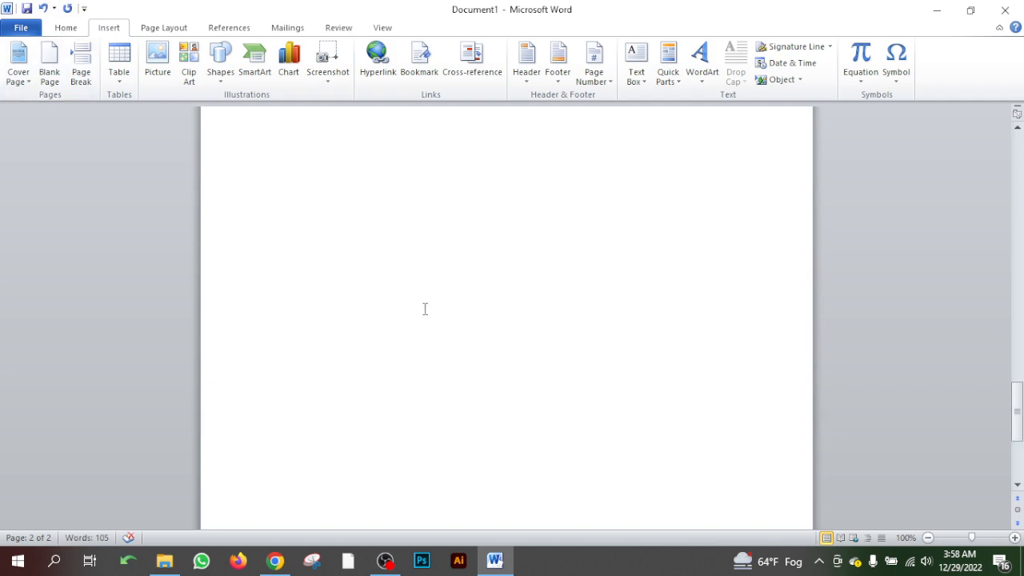
scroll(424, 308, "up", 10)
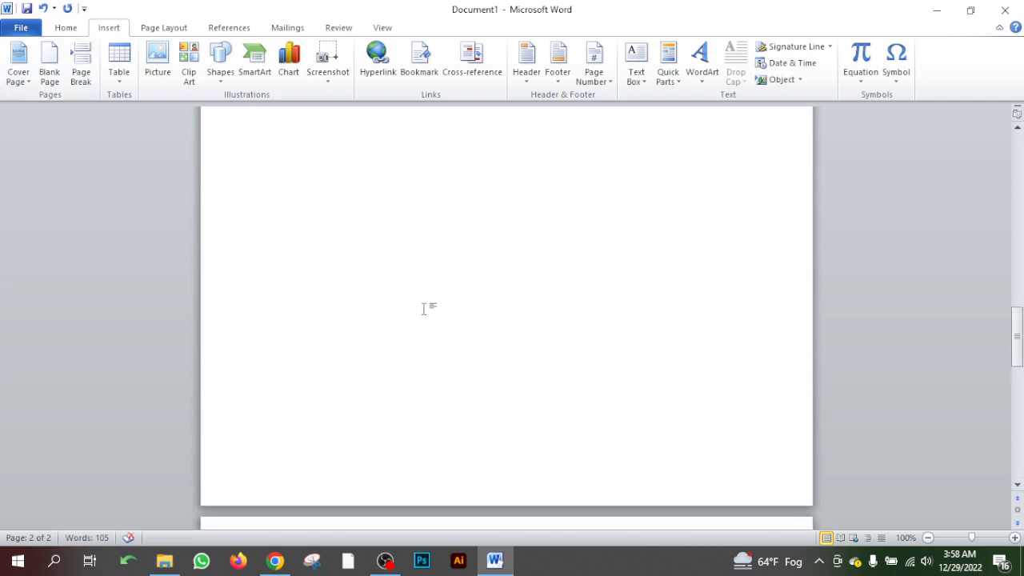
scroll(424, 309, "down", 10)
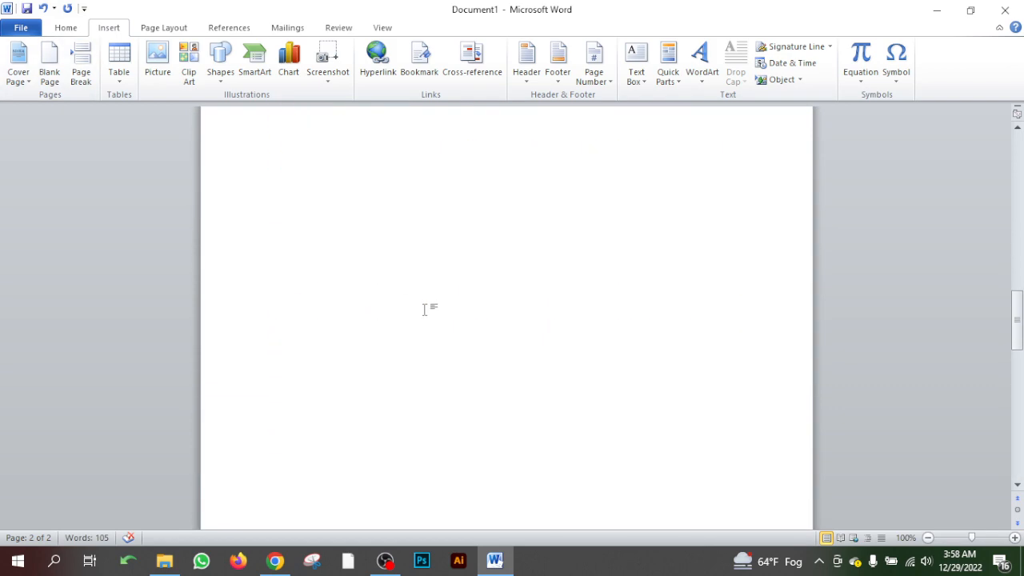
- Insert a blank page before the "What is Lorem Ipsum?" heading, directly after the cover page
scroll(425, 309, "up", 10)
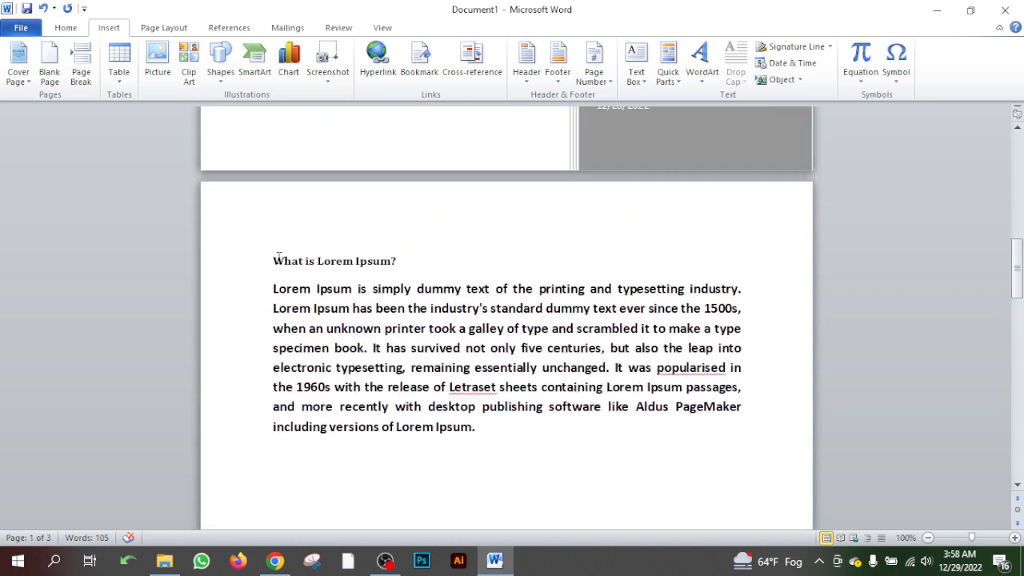
left_click(275, 260)
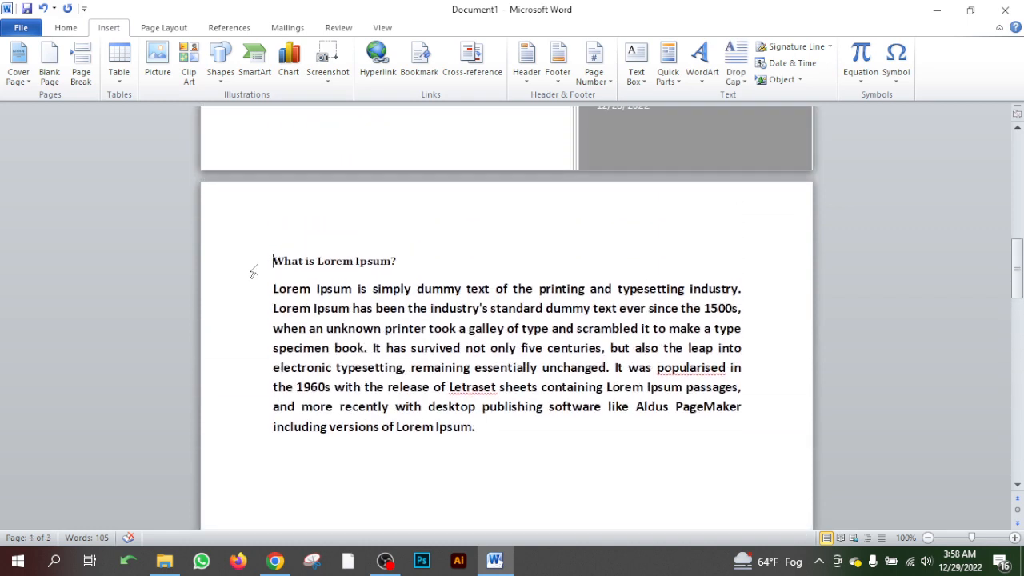
left_click(50, 80)
scroll(358, 415, "up", 4)
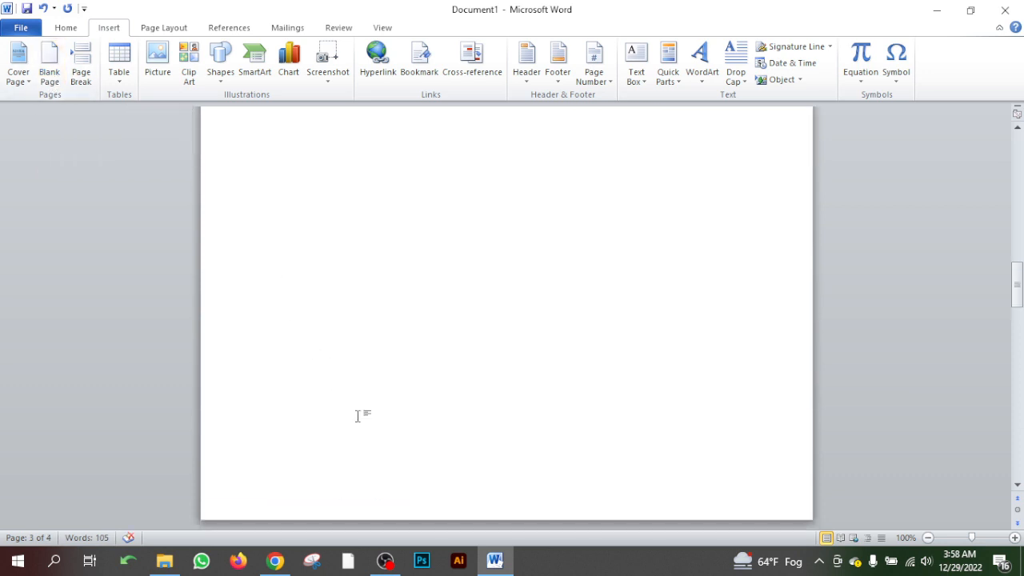
scroll(358, 416, "up", 4)
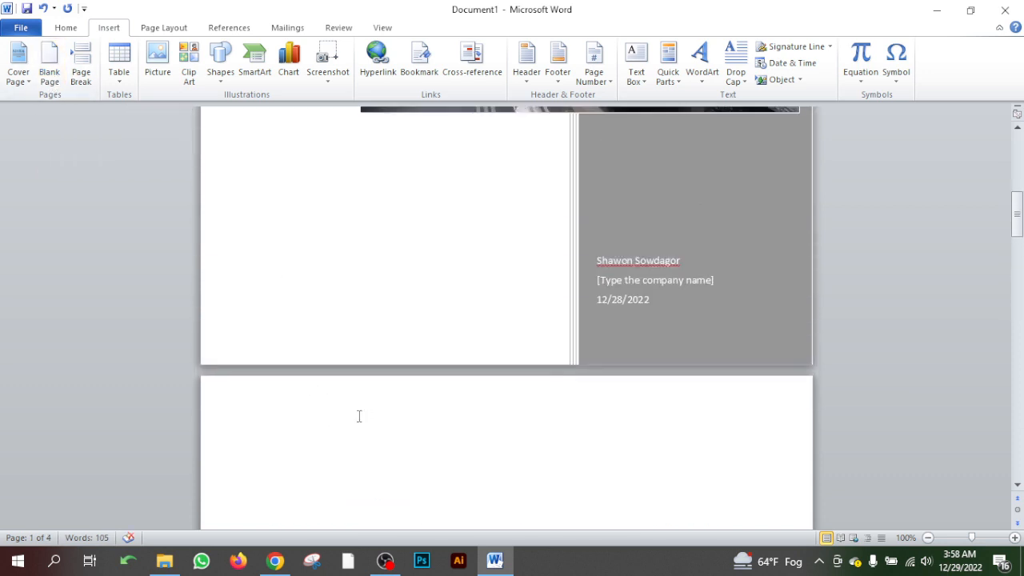
- Copy the "What is Lorem Ipsum?" heading with its paragraph and paste it onto the blank page after the cover
scroll(410, 306, "down", 15)
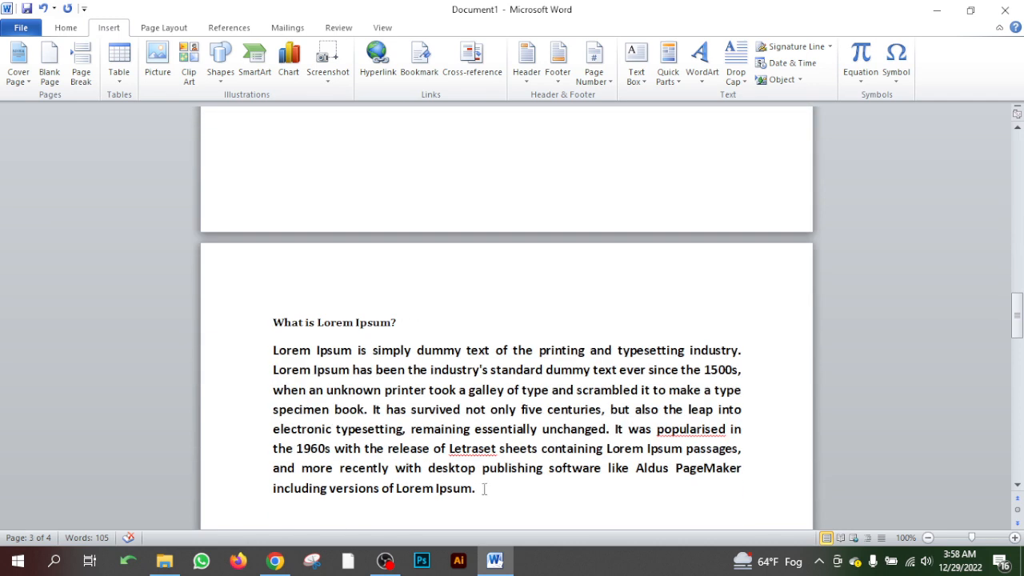
left_click_drag(483, 488, 256, 323)
key("ctrl+c")
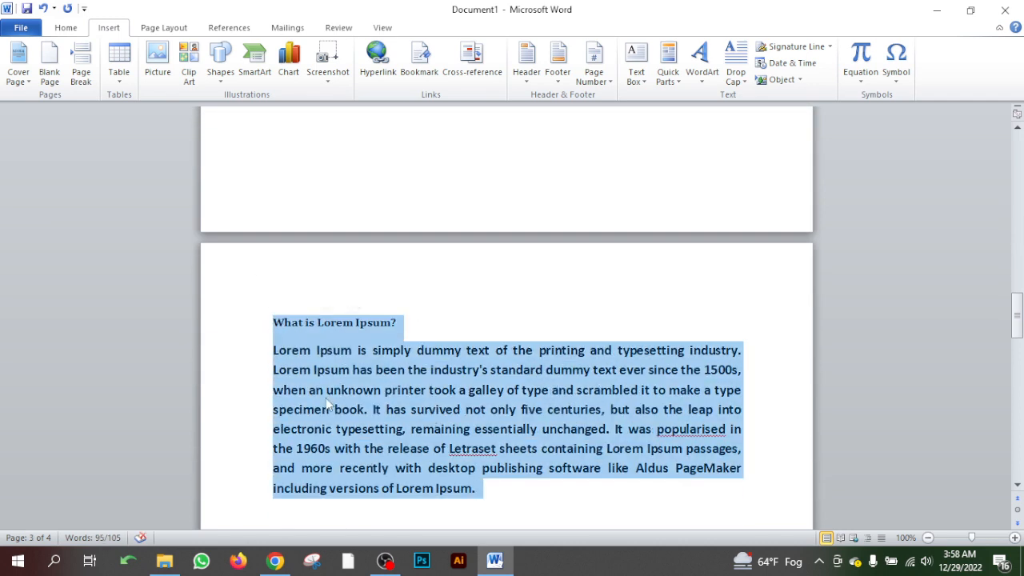
key("Delete")
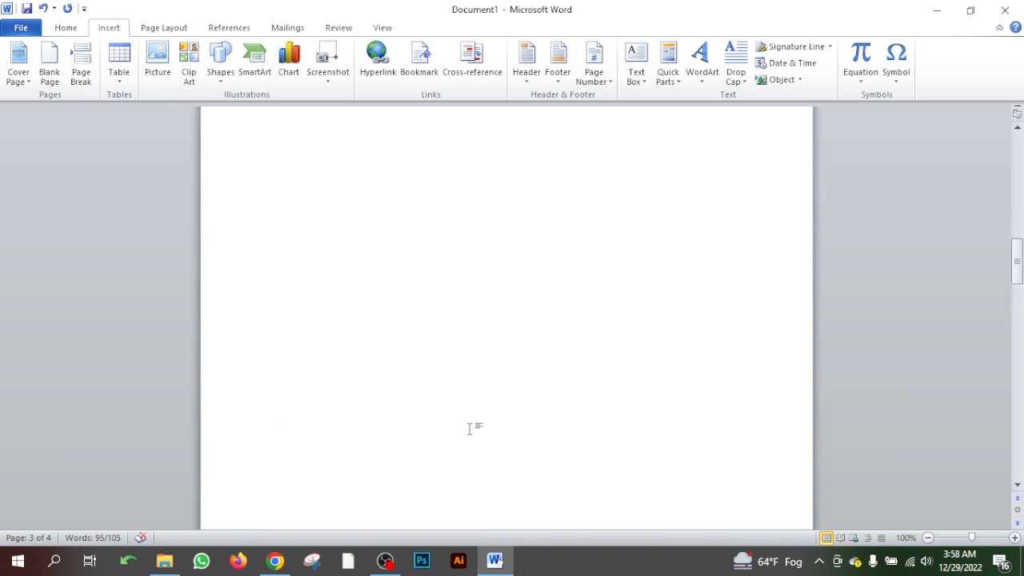
scroll(469, 428, "up", 5)
left_click(371, 266)
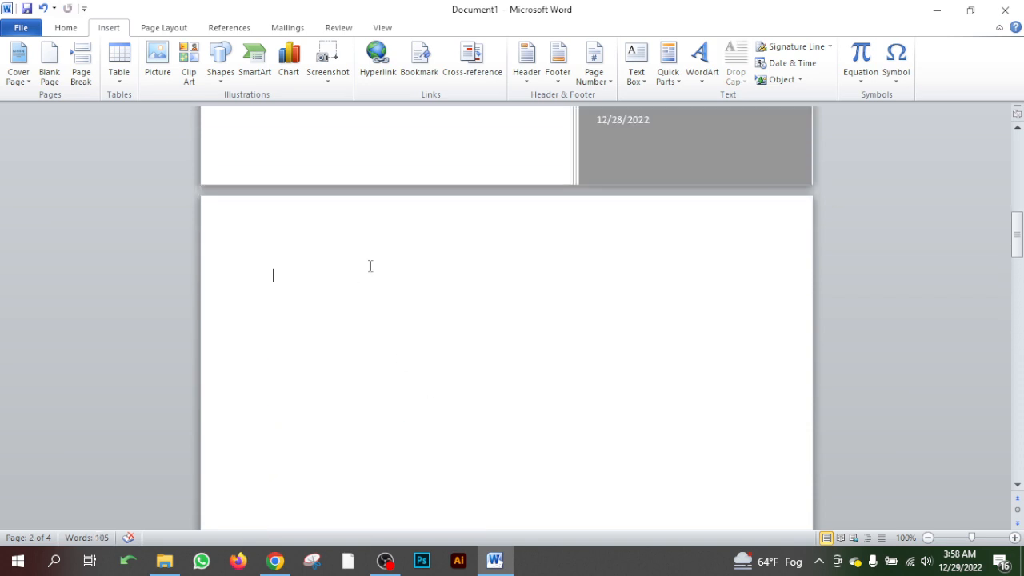
key("ctrl+v")
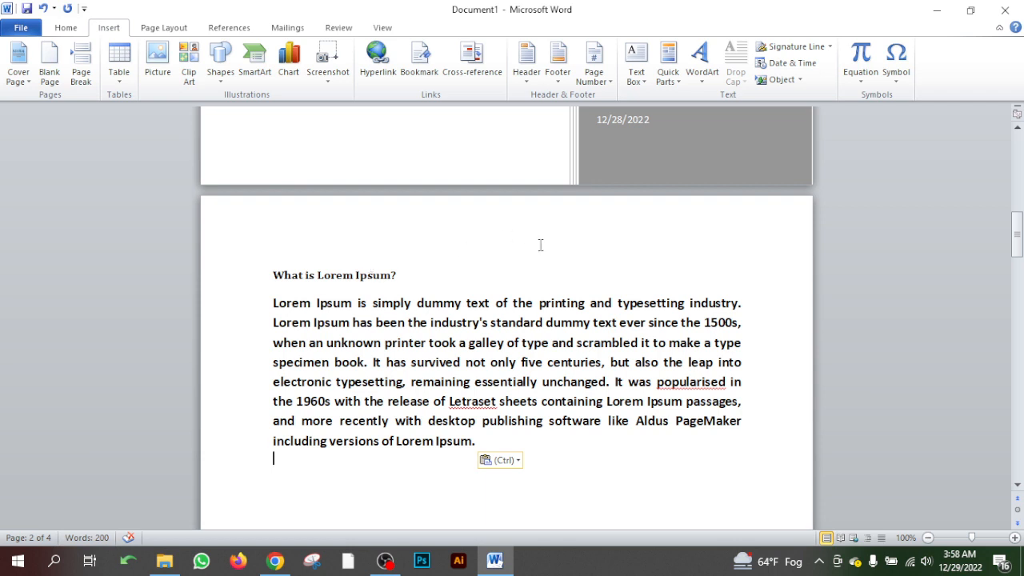
- Number the two "What is Lorem Ipsum?" headings by adding 1 to the first and 2 to the second
scroll(543, 328, "down", 1)
left_click(444, 239)
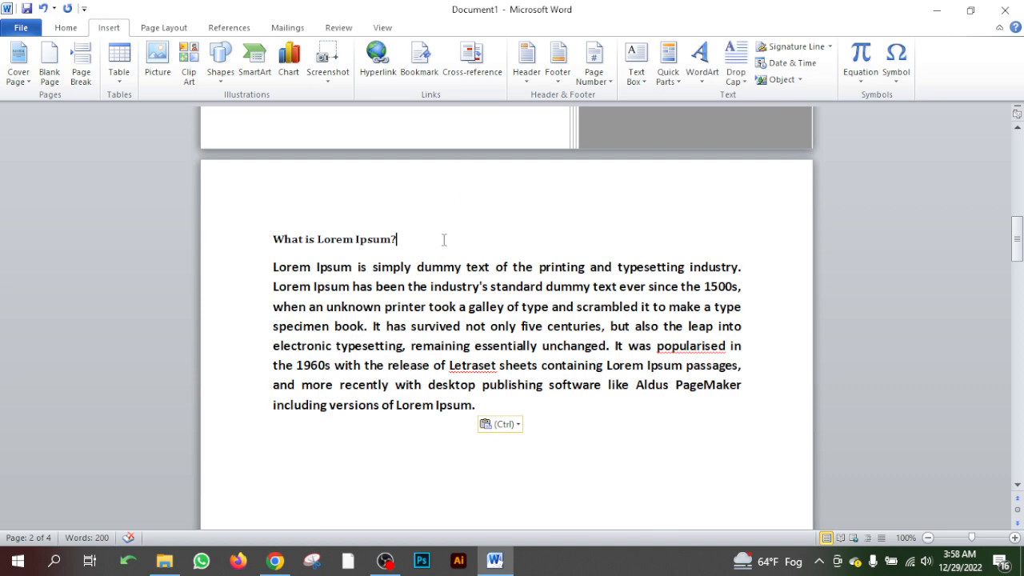
type("1")
scroll(491, 327, "down", 11)
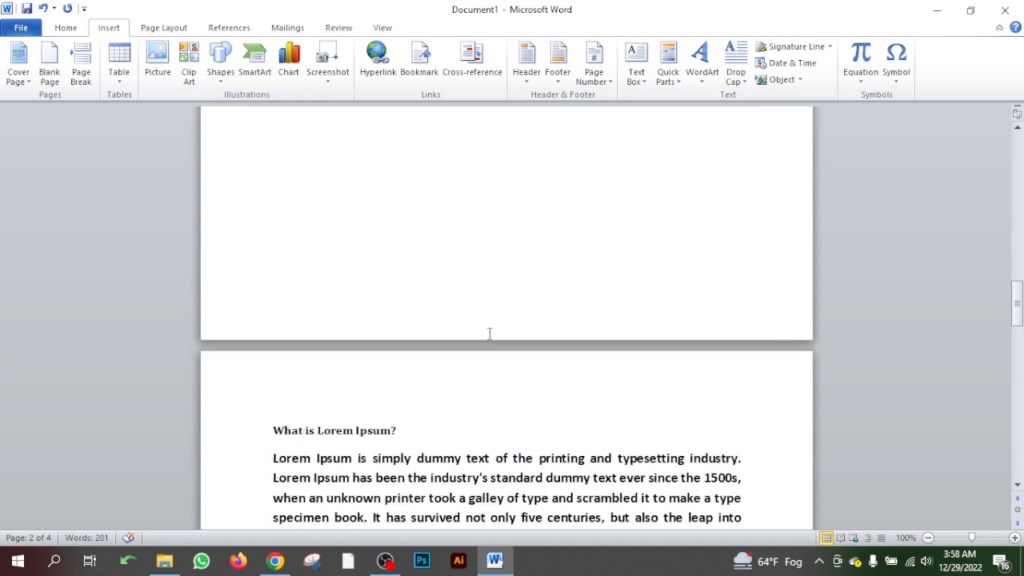
scroll(490, 334, "down", 2)
left_click(453, 354)
type("2")
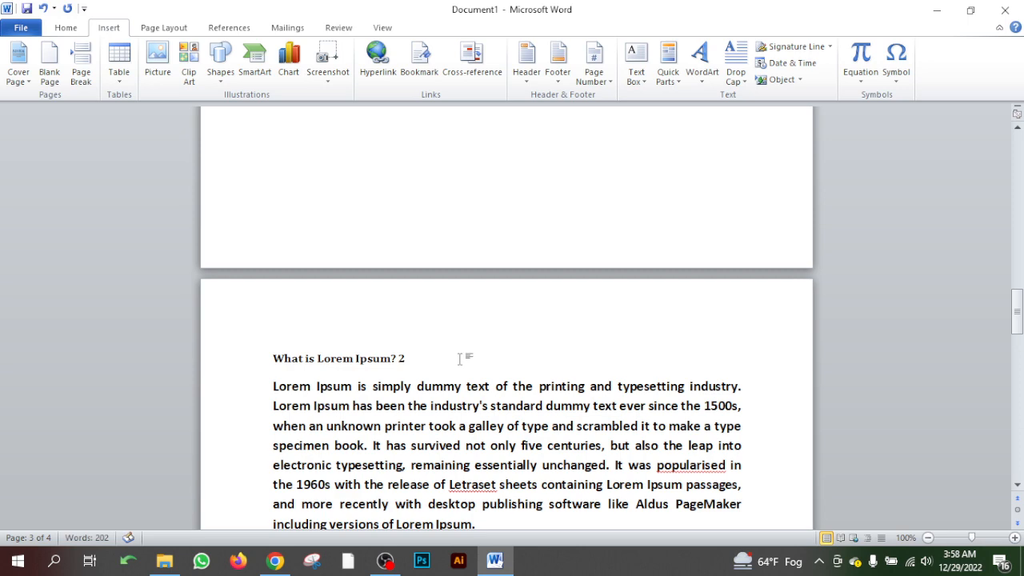
scroll(472, 357, "down", 5)
scroll(481, 360, "down", 1)
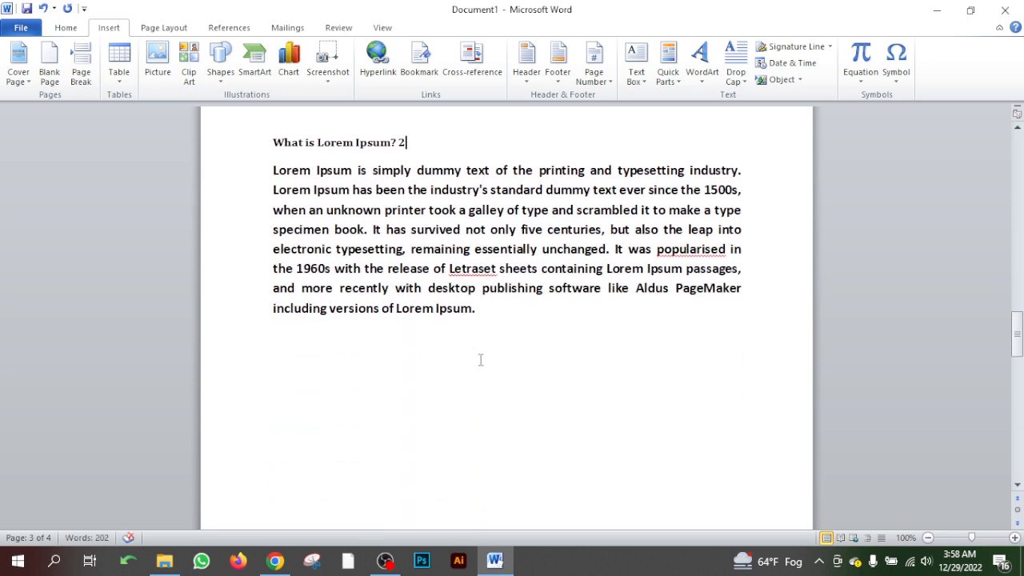
- Insert another blank page at the document's last blank page, after the "What is Lorem Ipsum? 2" text
scroll(475, 350, "up", 5)
scroll(482, 368, "up", 20)
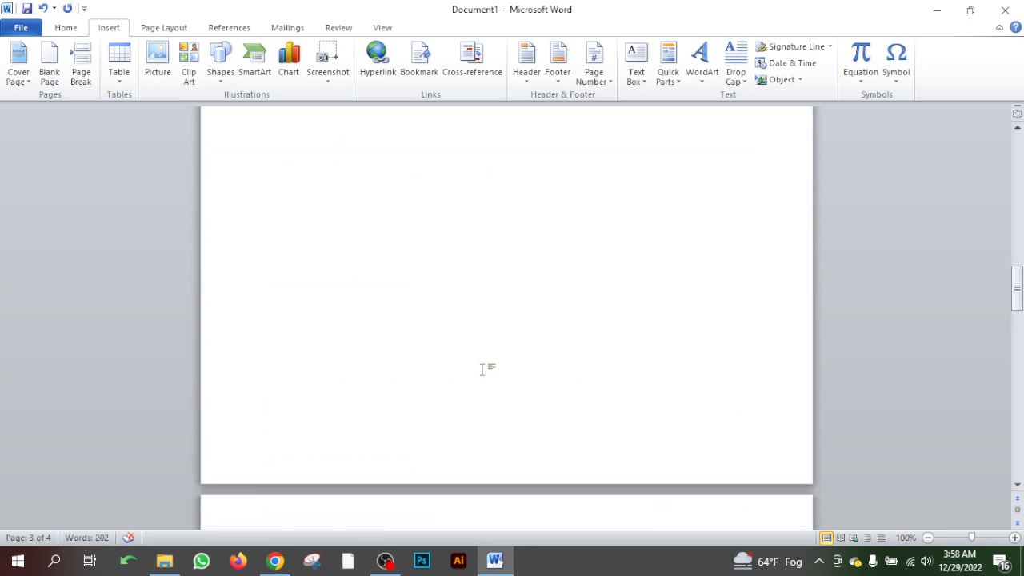
scroll(482, 368, "down", 12)
scroll(482, 369, "down", 12)
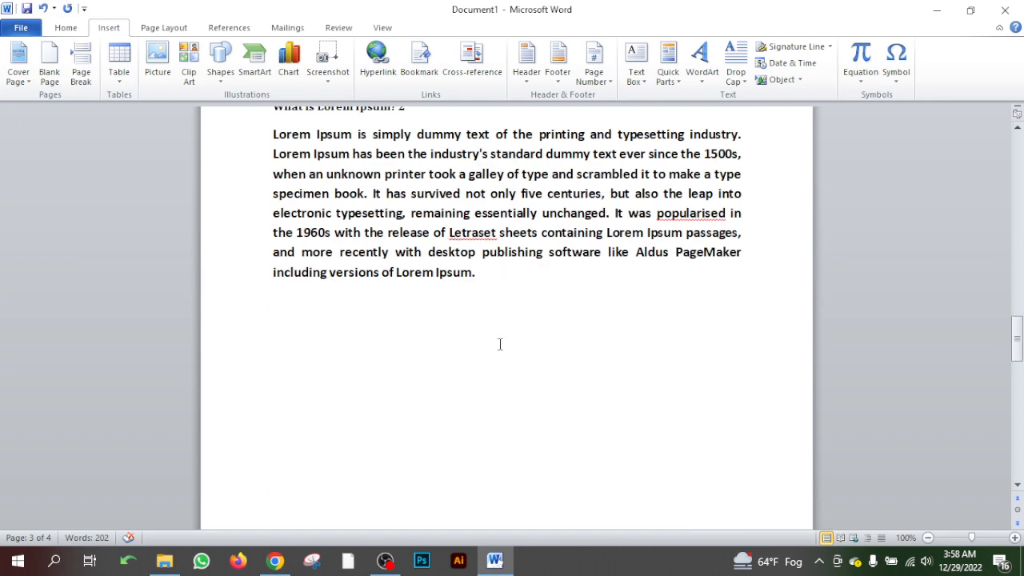
left_click(49, 76)
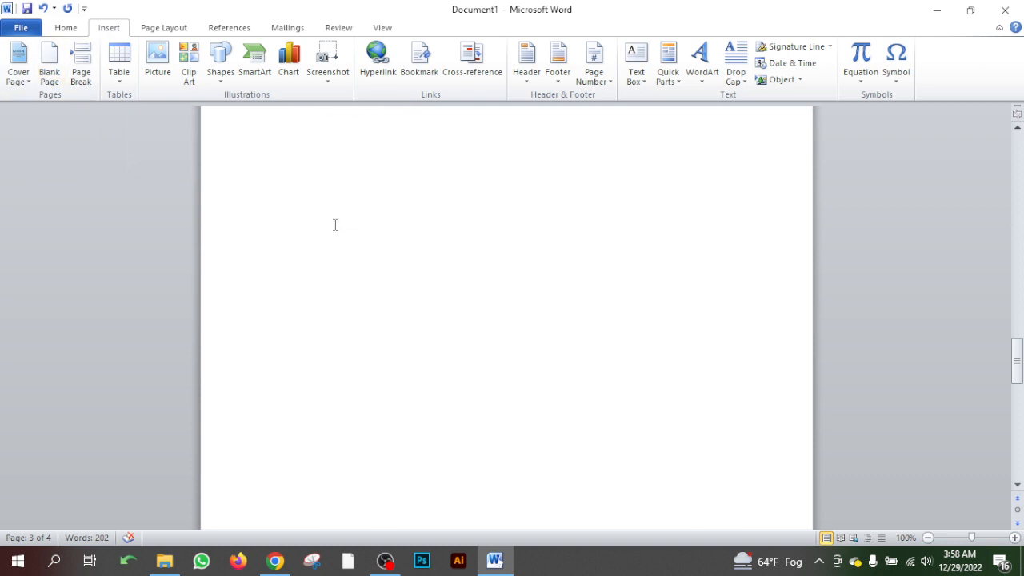
scroll(360, 256, "down", 5)
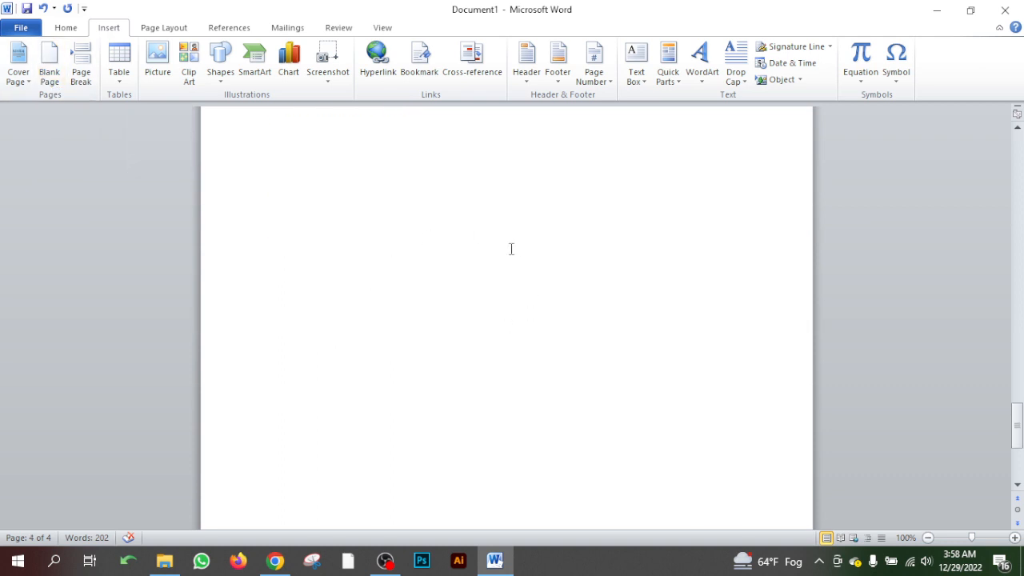
scroll(511, 248, "up", 1)
left_click(333, 231)
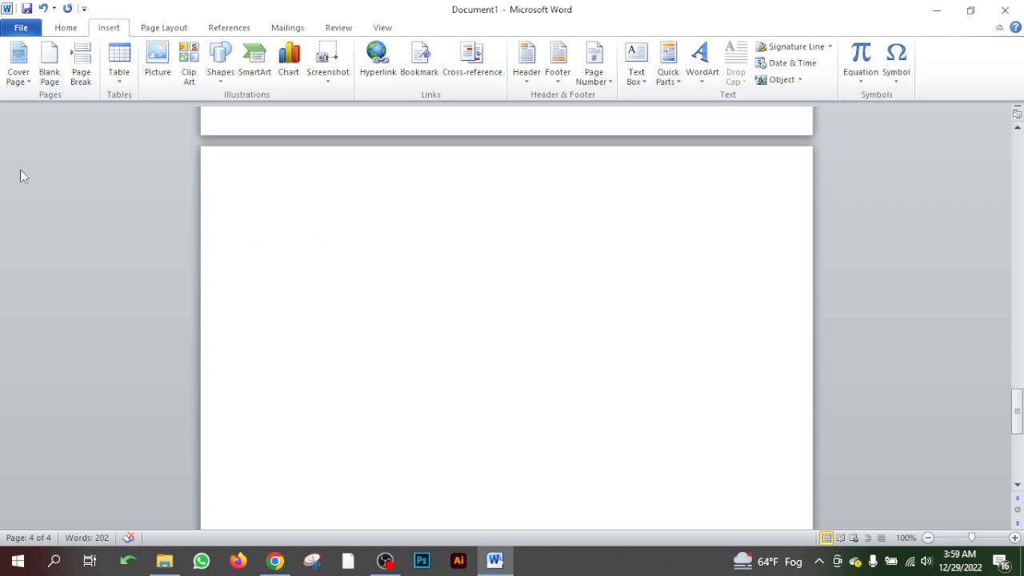
left_click(50, 80)
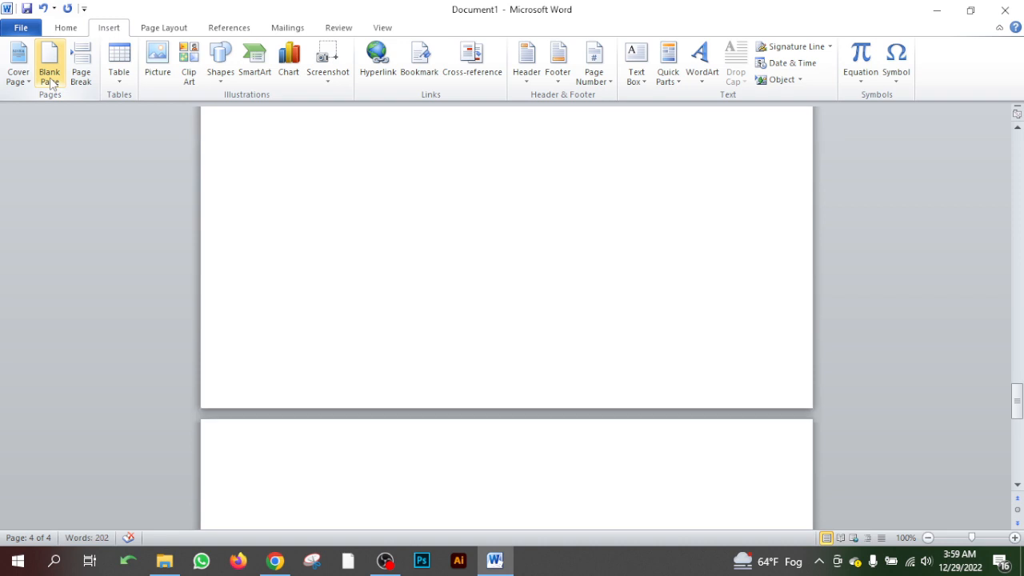
scroll(419, 311, "down", 8)
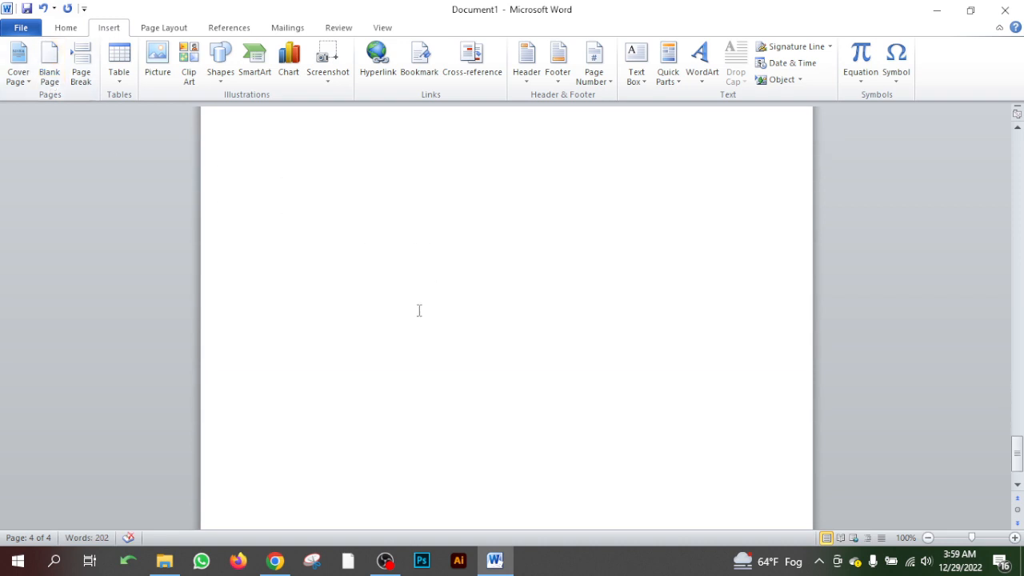
scroll(420, 312, "up", 10)
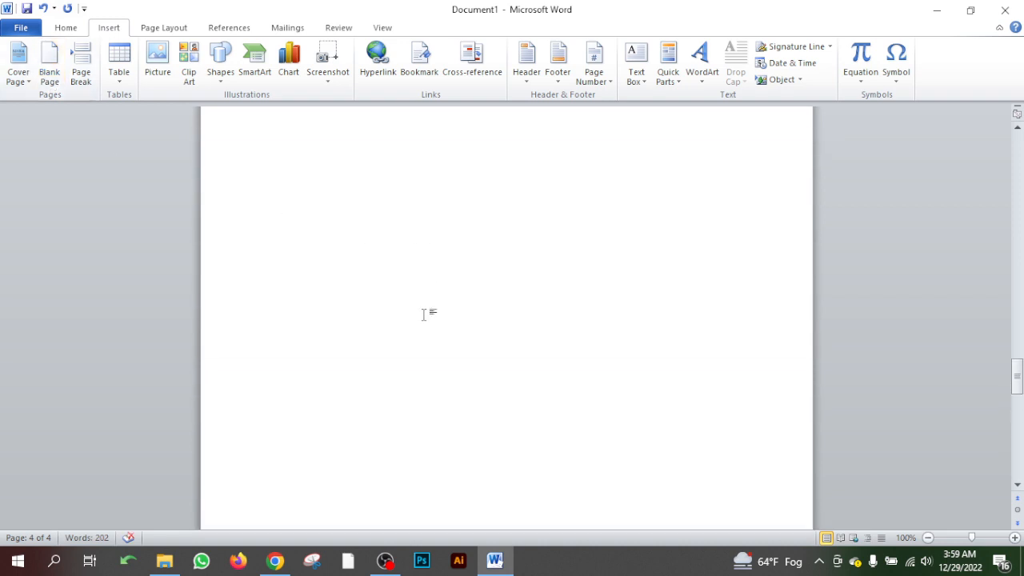
- Insert a blank page directly before the "What is Lorem Ipsum? 2" heading and check it against the page with heading 1
scroll(424, 314, "up", 10)
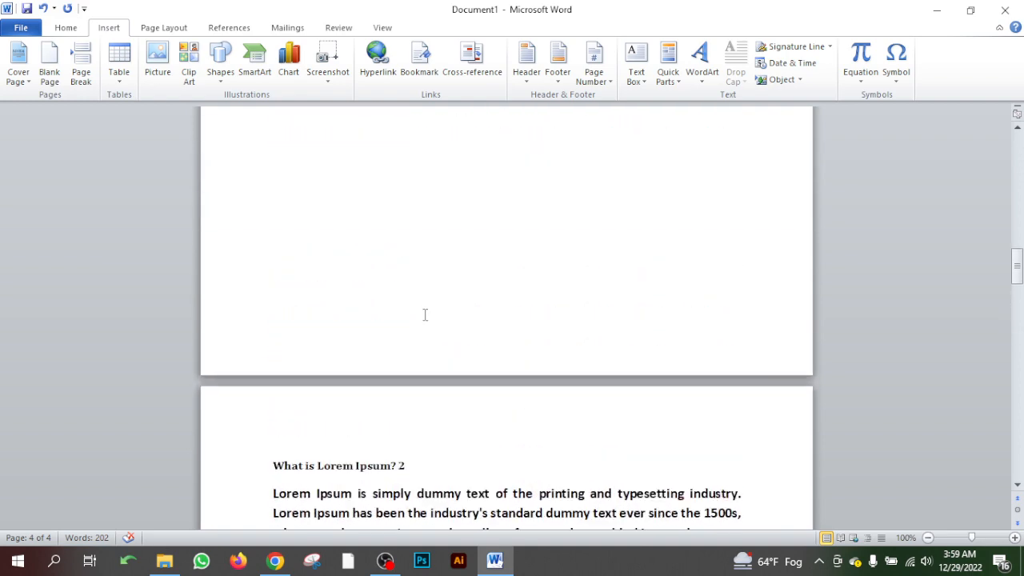
scroll(422, 313, "up", 10)
scroll(358, 313, "down", 5)
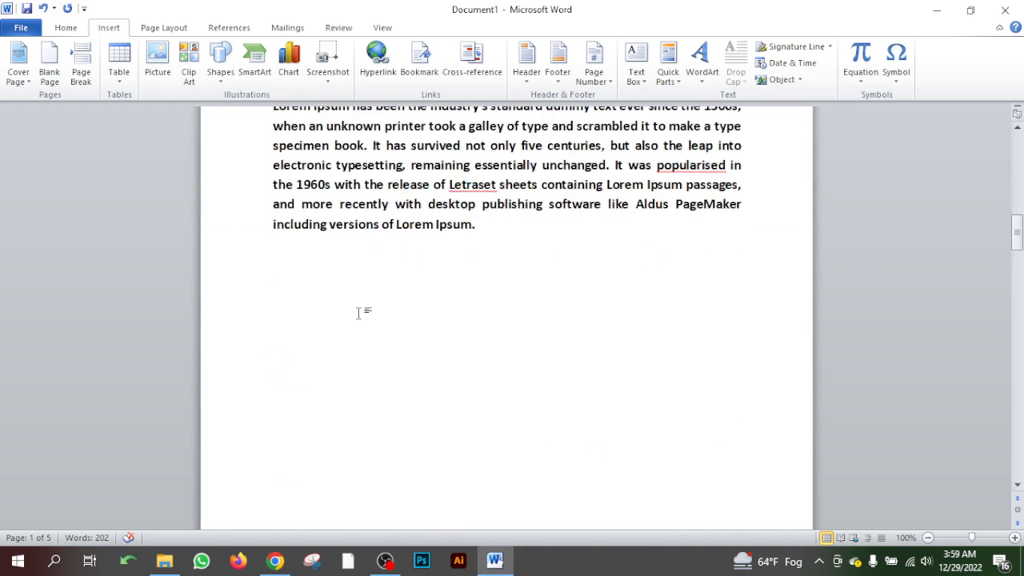
scroll(358, 313, "down", 10)
scroll(382, 276, "up", 2)
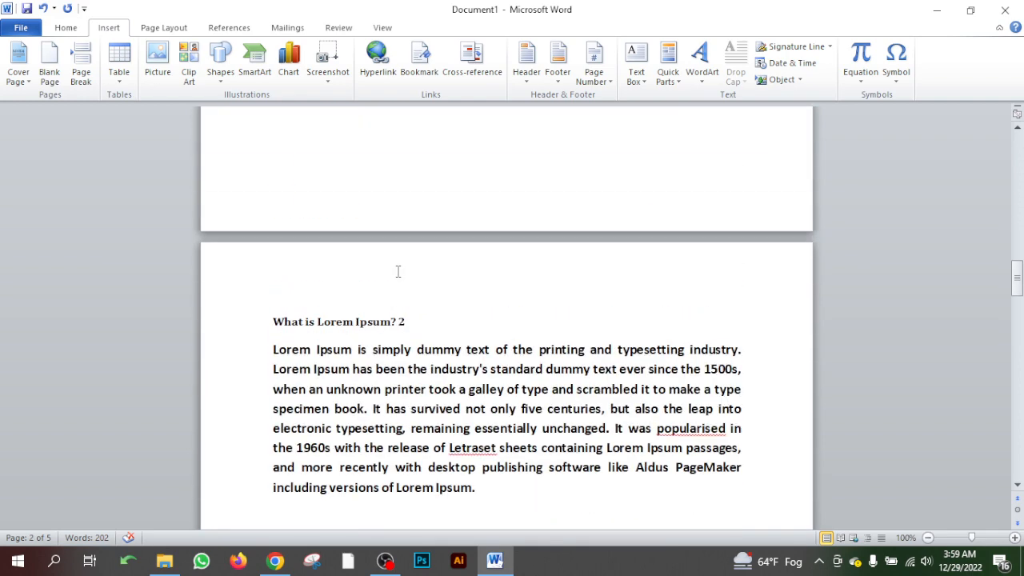
left_click(273, 322)
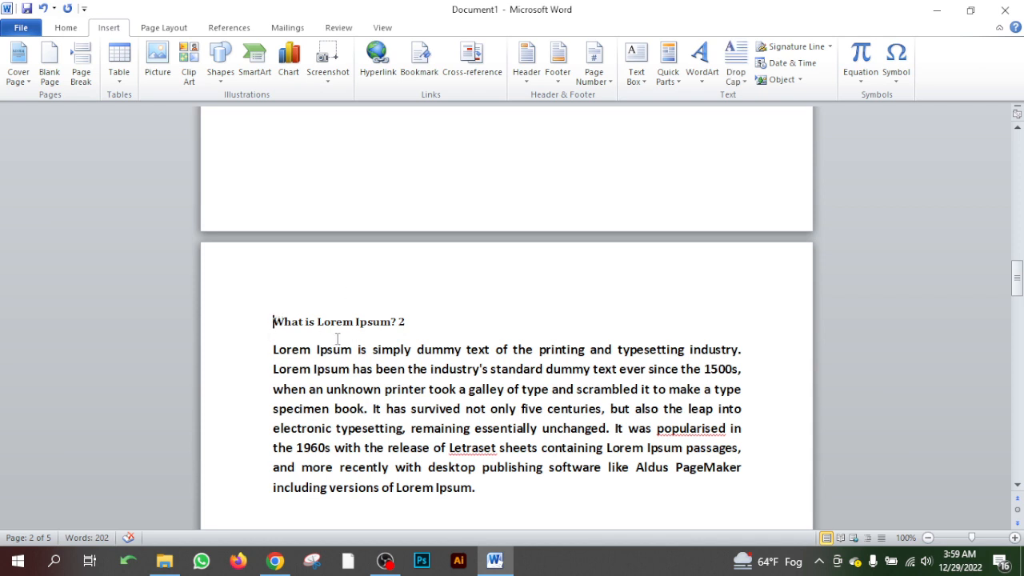
left_click(49, 79)
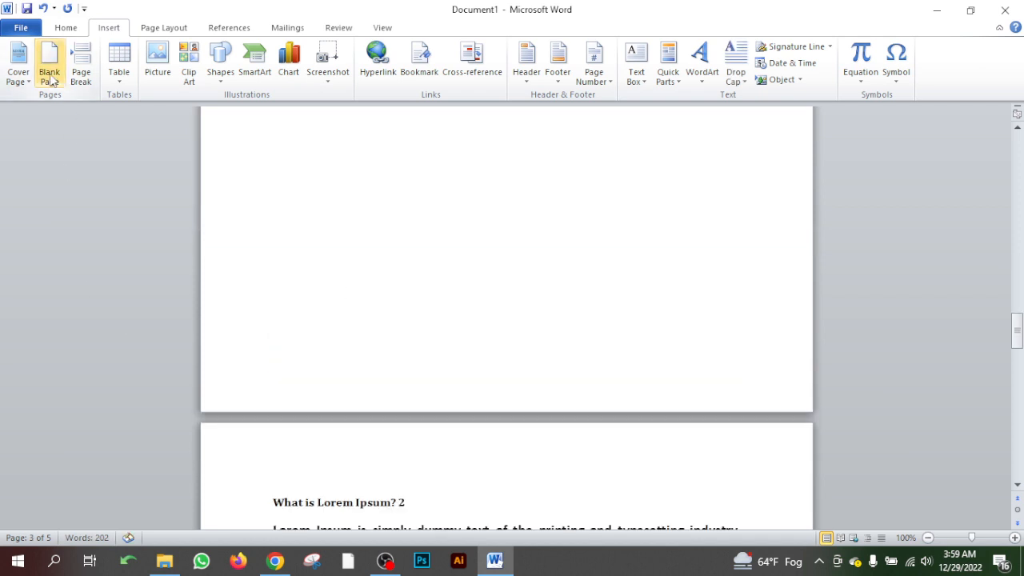
scroll(415, 413, "up", 3)
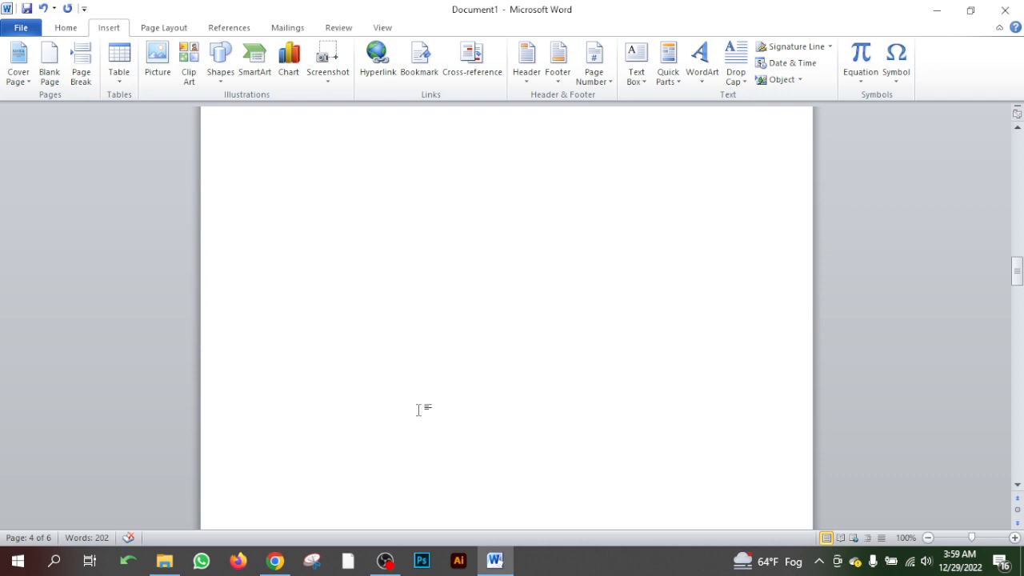
scroll(415, 412, "up", 5)
scroll(417, 410, "up", 3)
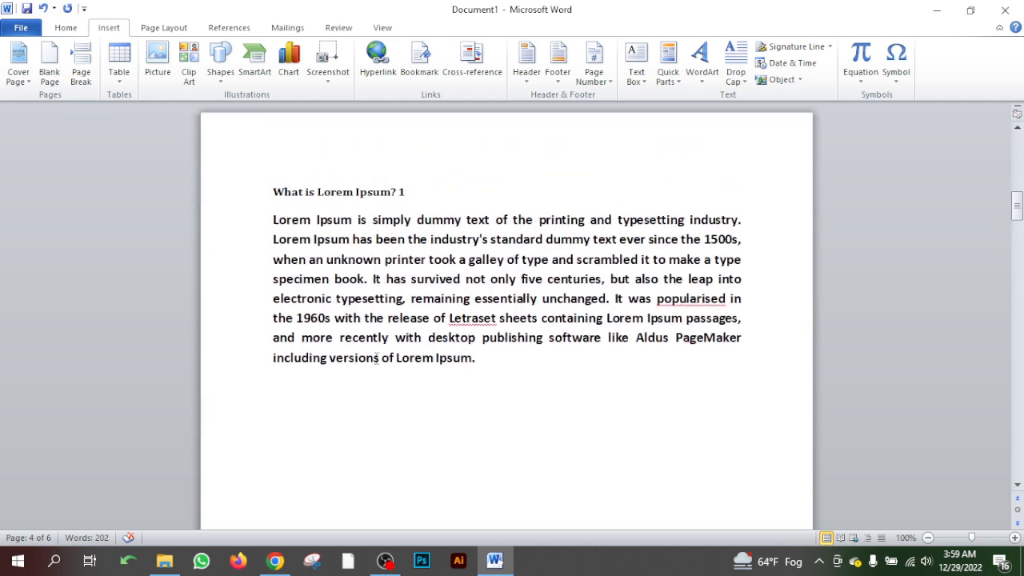
scroll(416, 291, "down", 10)
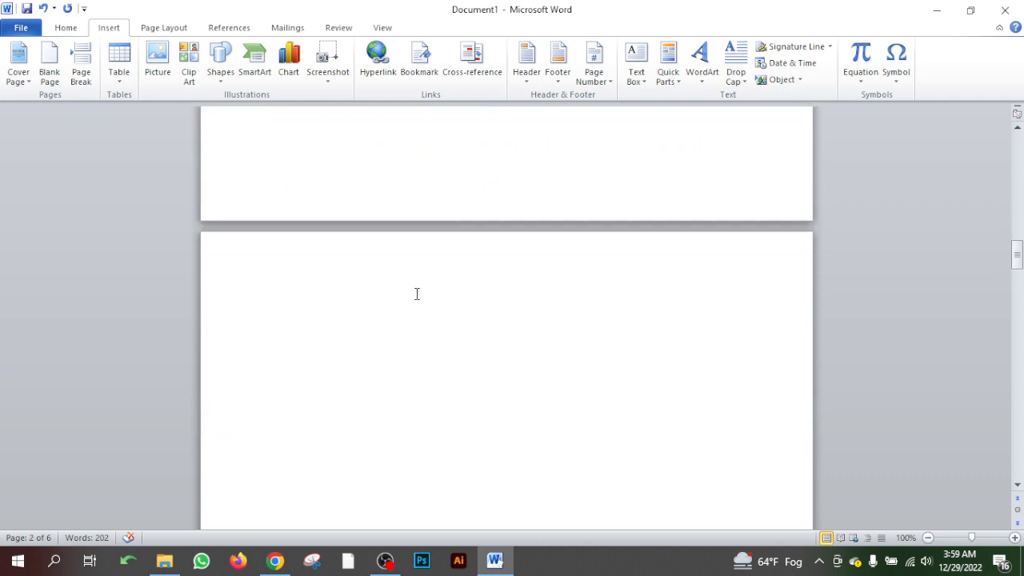
- Insert a second blank page directly before the "What is Lorem Ipsum? 2" heading
left_click(414, 283)
scroll(438, 303, "down", 10)
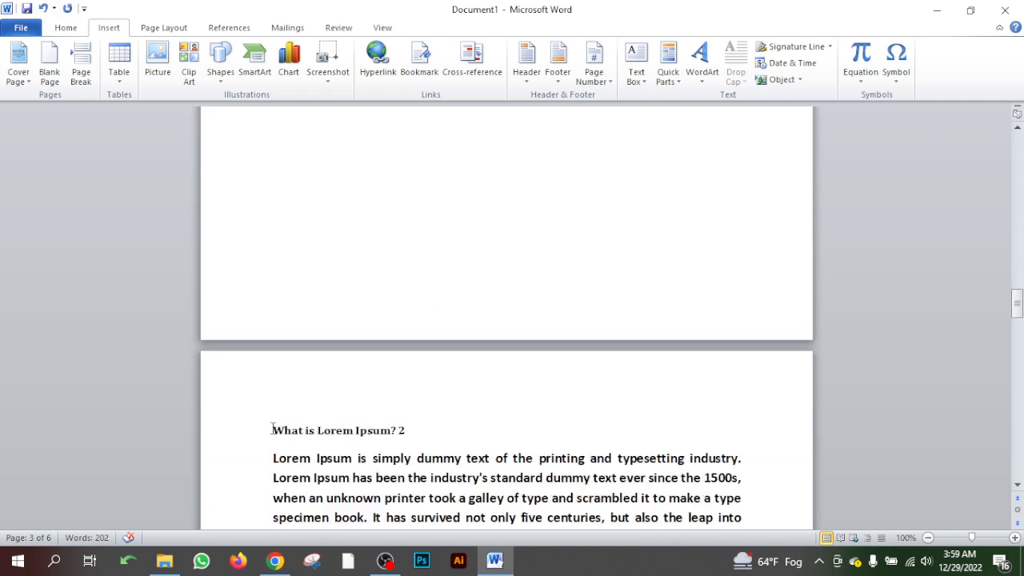
left_click(275, 430)
left_click(50, 64)
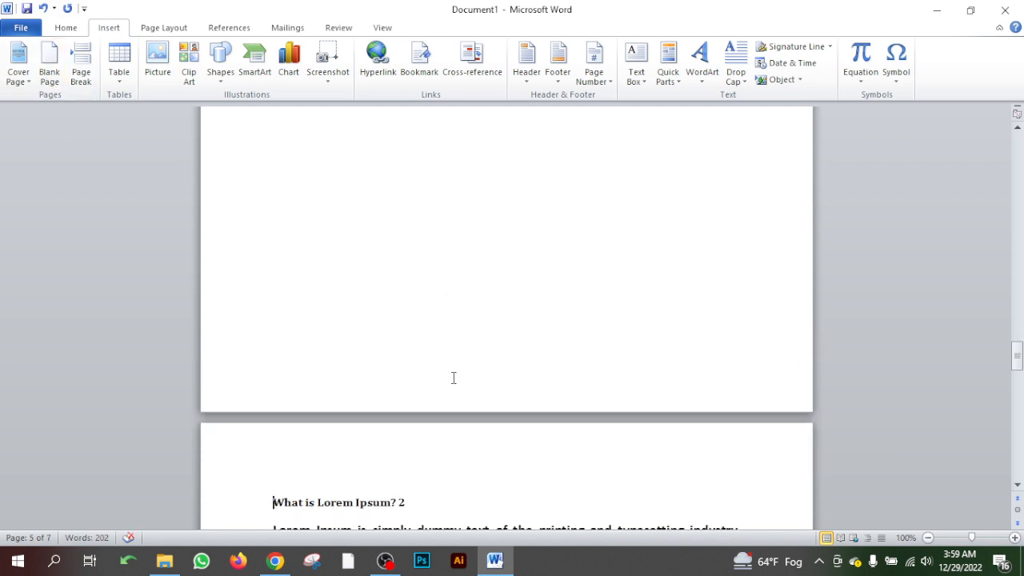
- Delete the extra blank page that sits between the other blank page and the "What is Lorem Ipsum? 2" heading
scroll(453, 377, "up", 15)
left_click(341, 357)
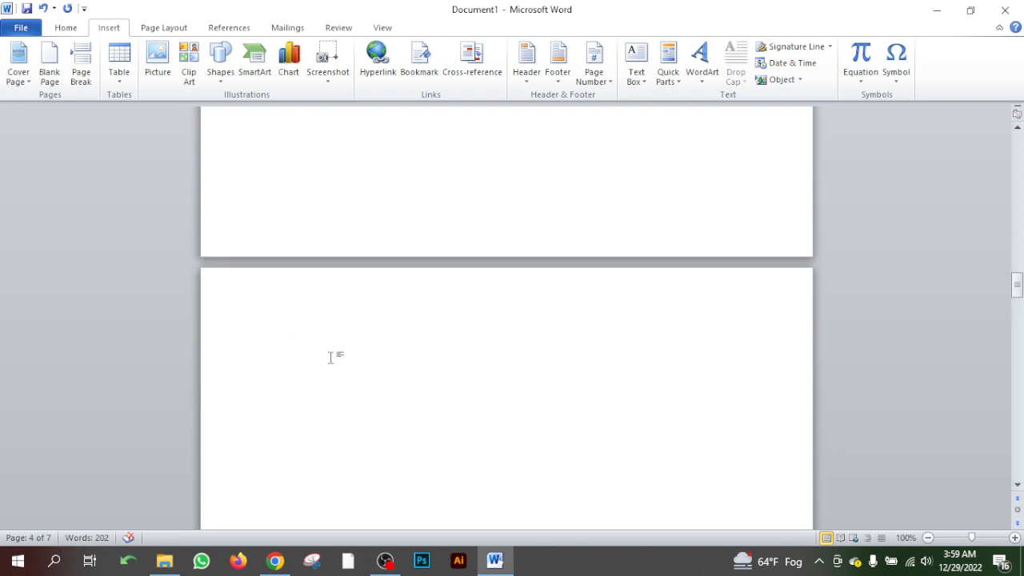
key("Delete")
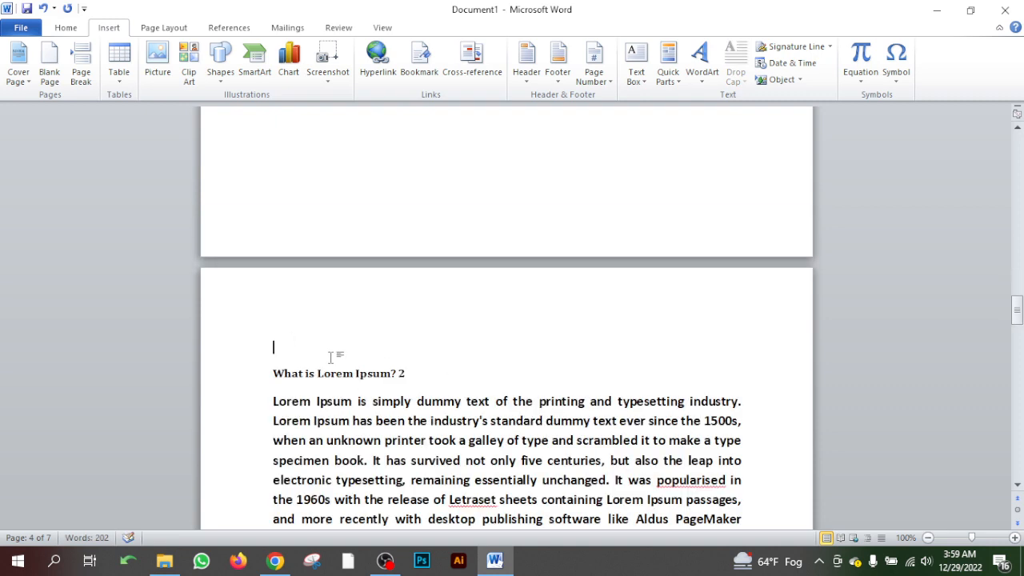
scroll(349, 367, "up", 2)
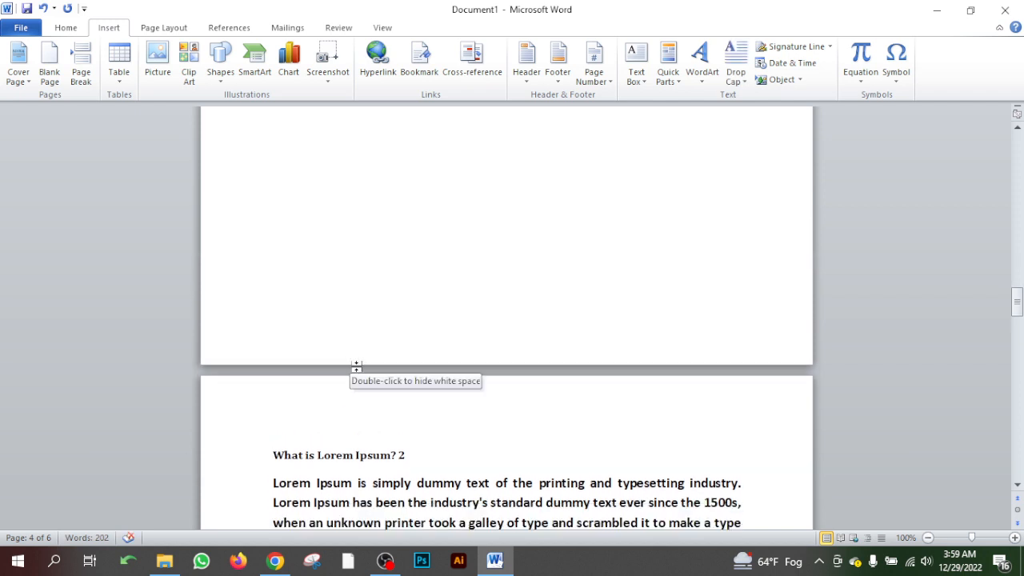
double_click(354, 365)
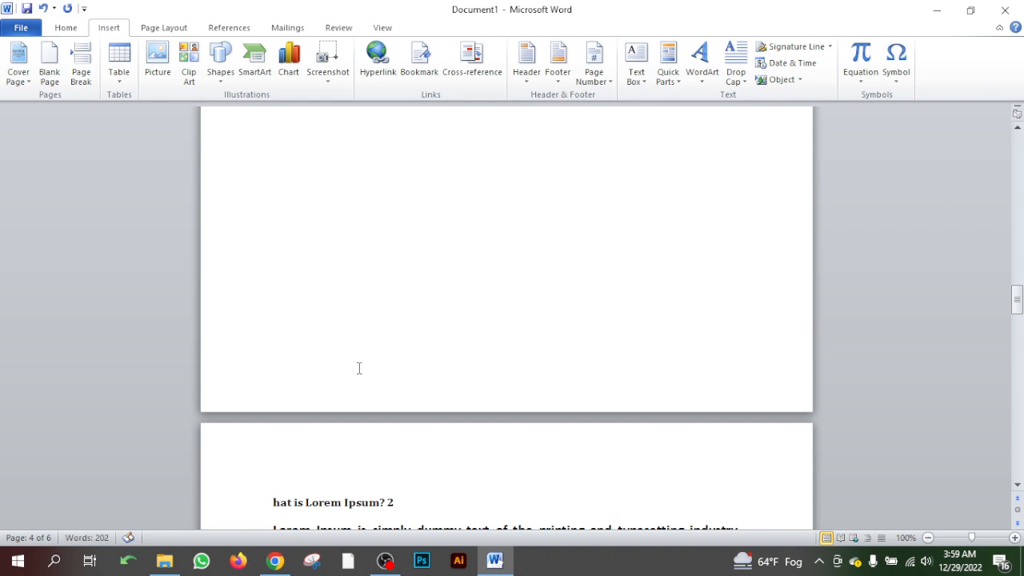
scroll(359, 368, "up", 3)
scroll(358, 368, "up", 10)
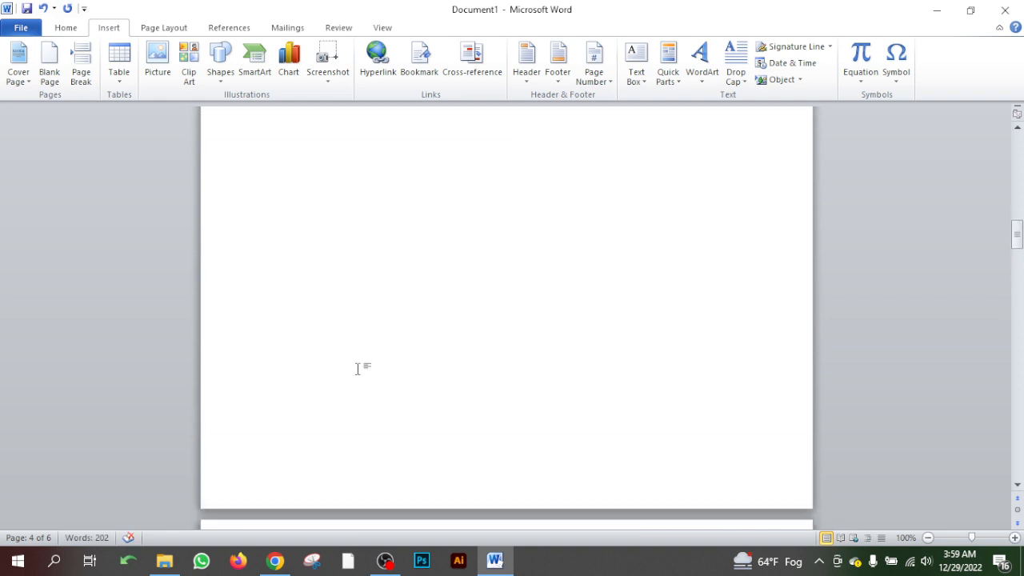
scroll(359, 368, "down", 3)
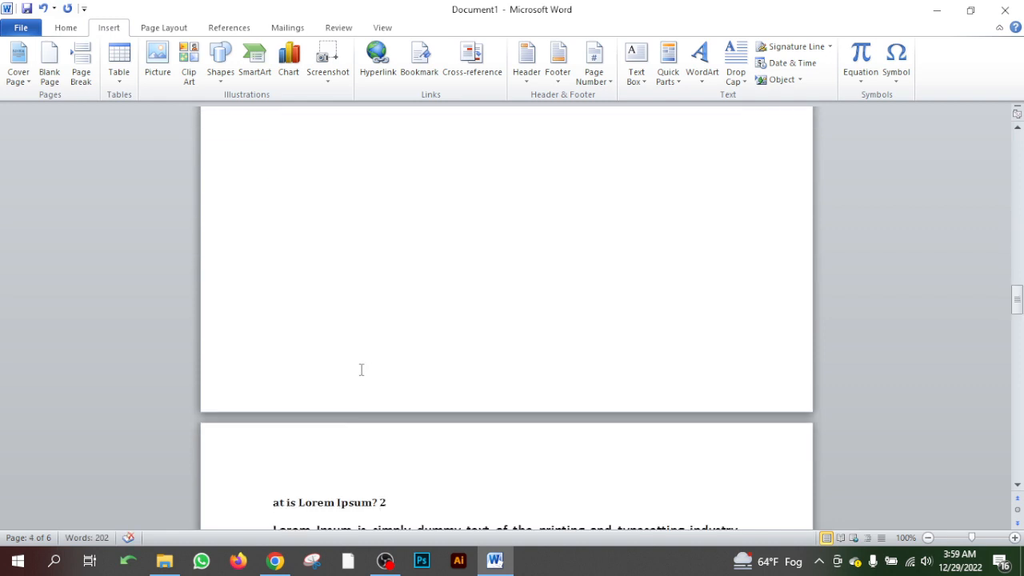
key("Delete")
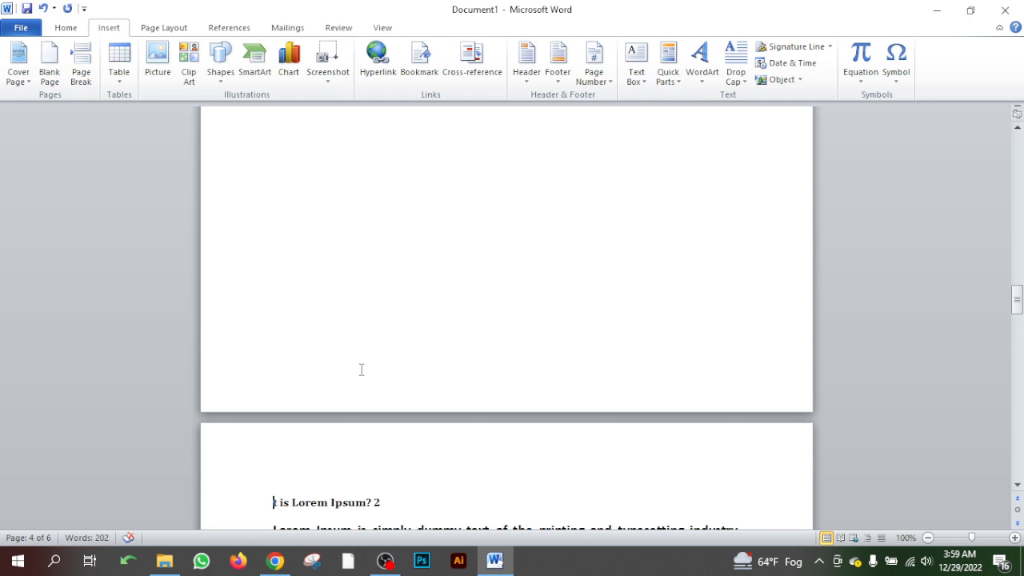
key("ctrl+z")
key("ctrl+z")
key("ctrl+z")
key("ctrl+z")
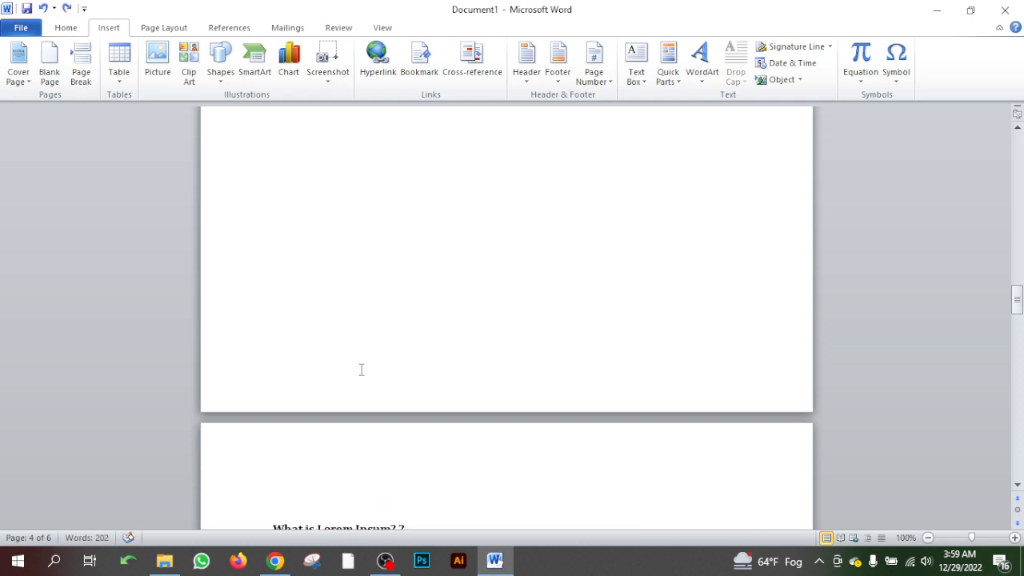
- Delete the remaining inserted page break before the "What is Lorem Ipsum? 2" heading and look over the surrounding pages
key("BackSpace")
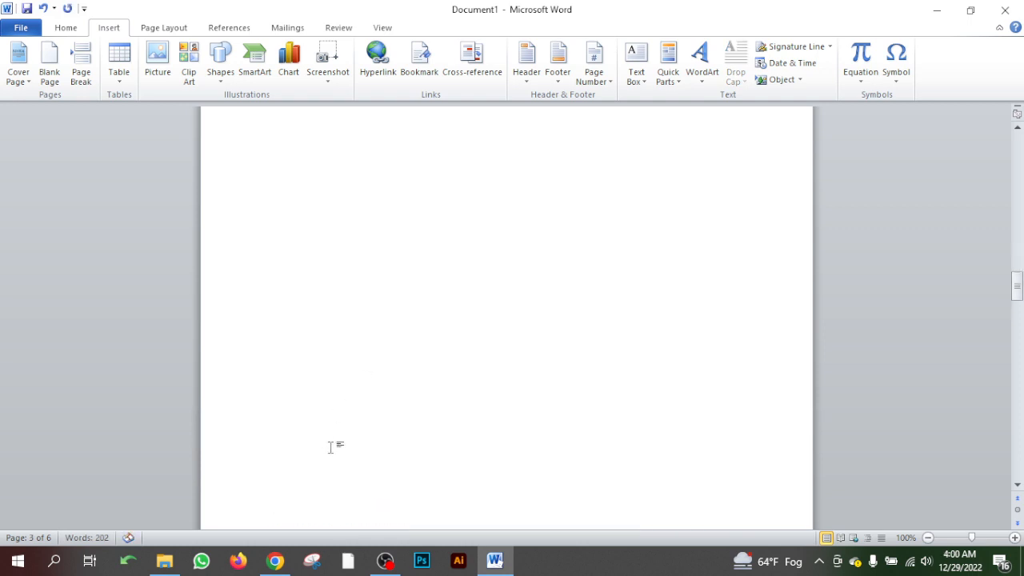
scroll(335, 416, "down", 8)
left_click(275, 330)
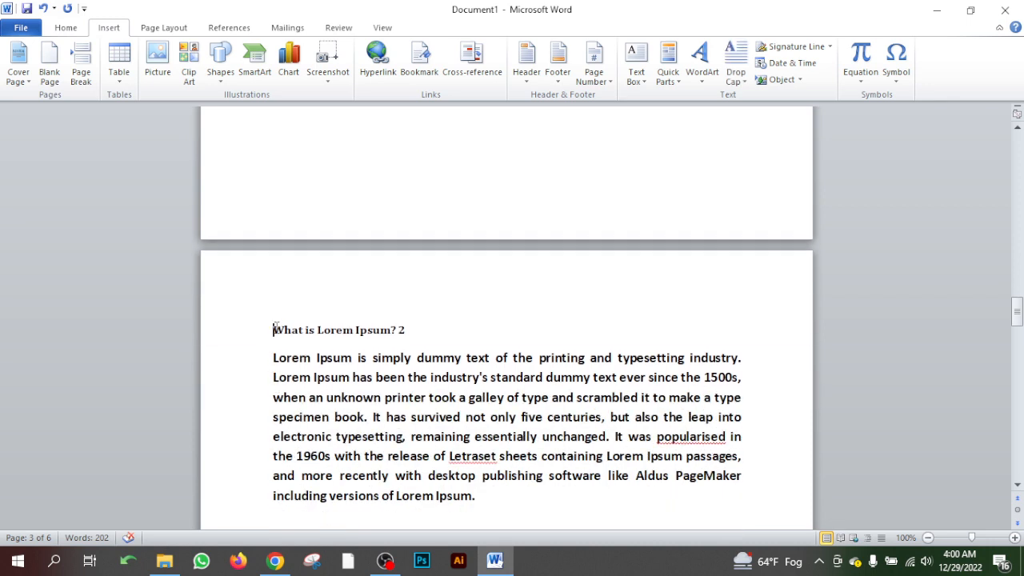
scroll(364, 378, "up", 2)
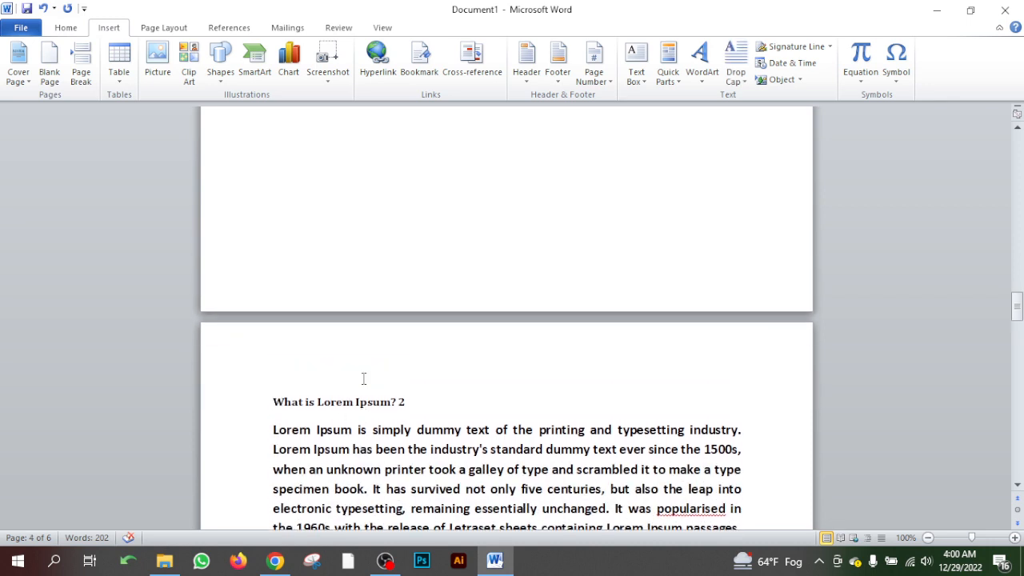
scroll(506, 320, "down", 6)
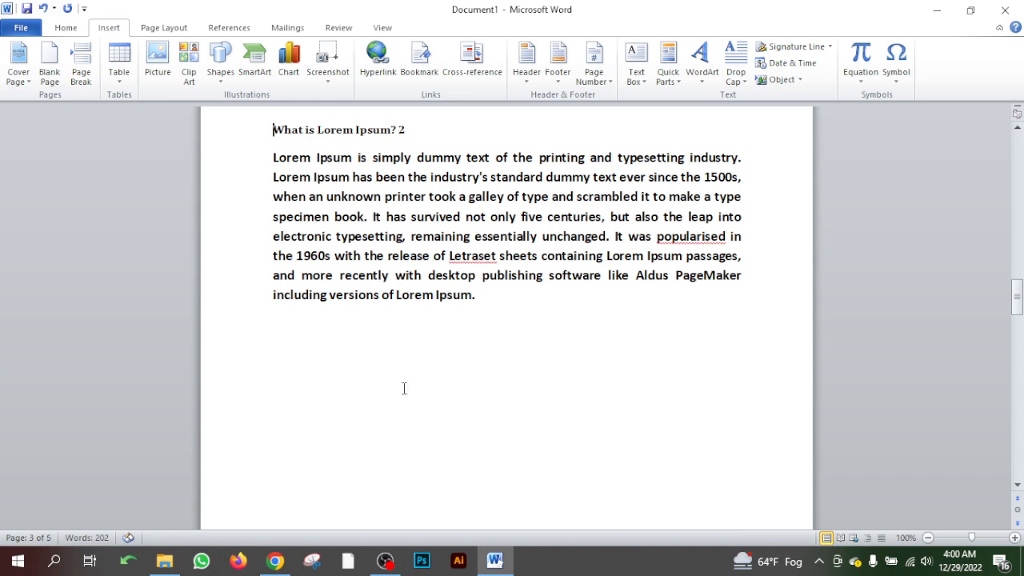
scroll(404, 388, "up", 6)
scroll(406, 389, "up", 15)
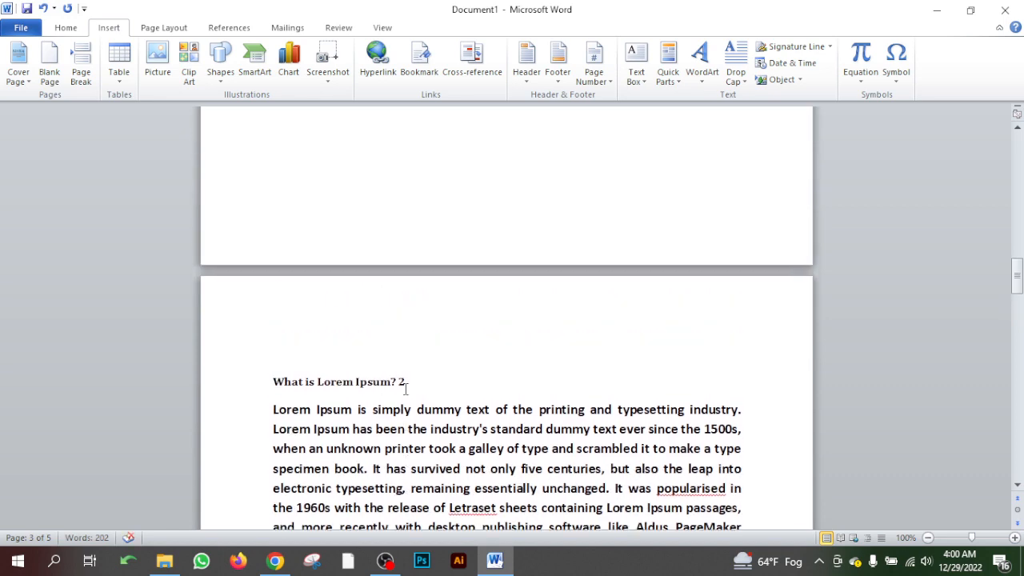
- Delete the blank pages that follow the "What is Lorem Ipsum? 2" section
scroll(405, 389, "up", 4)
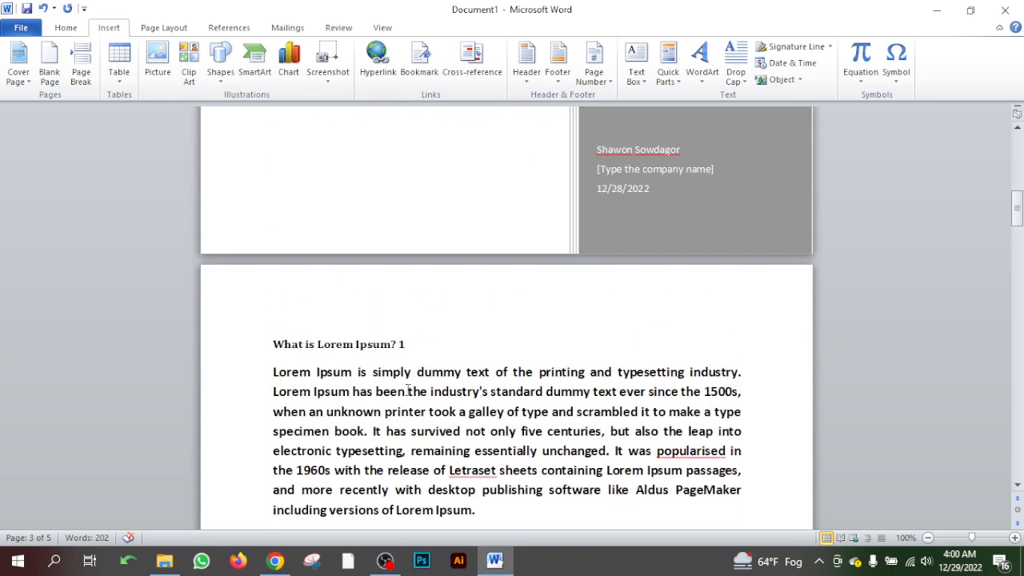
scroll(406, 390, "down", 20)
scroll(407, 388, "down", 15)
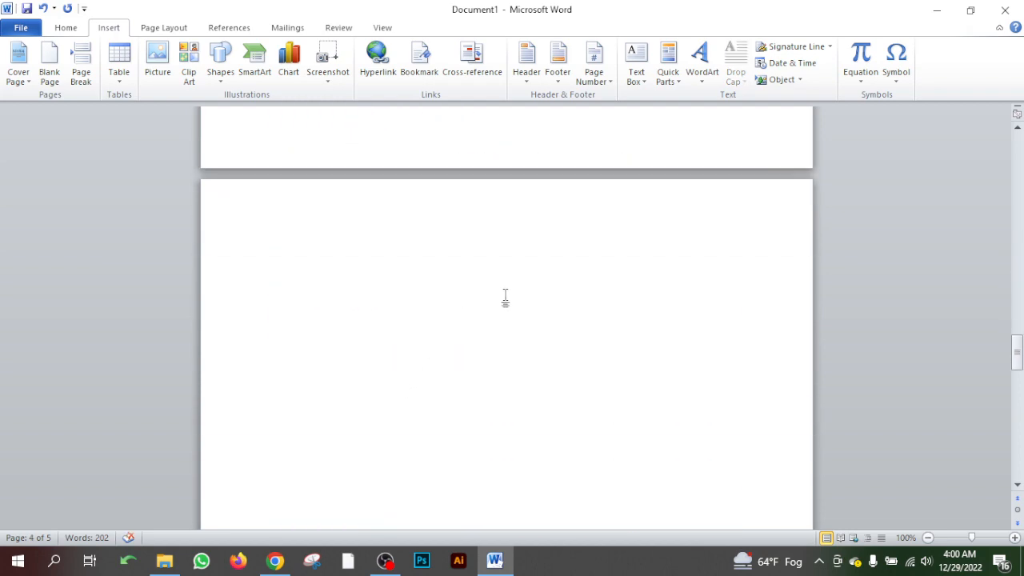
key("BackSpace")
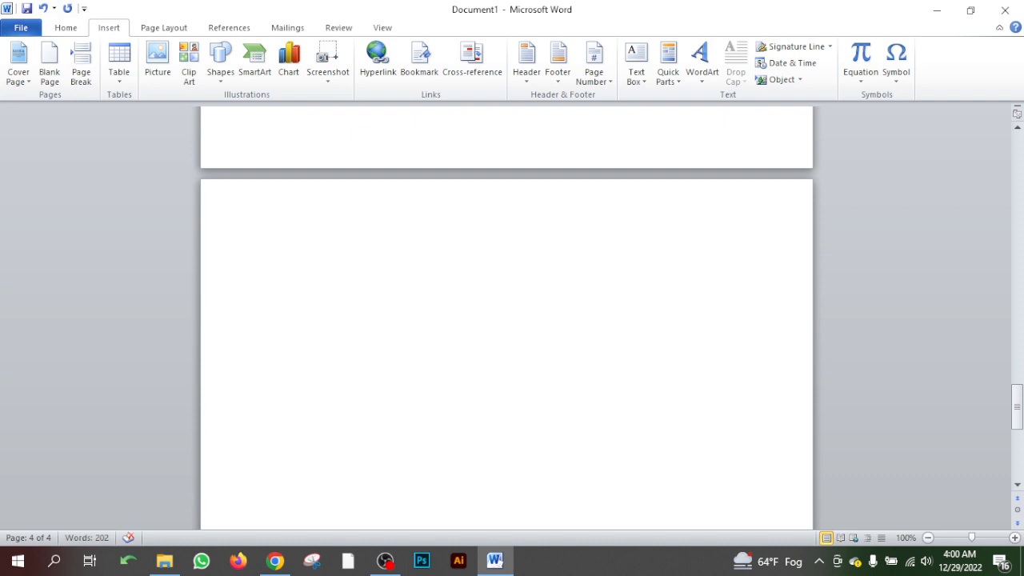
left_click(399, 262)
key("BackSpace")
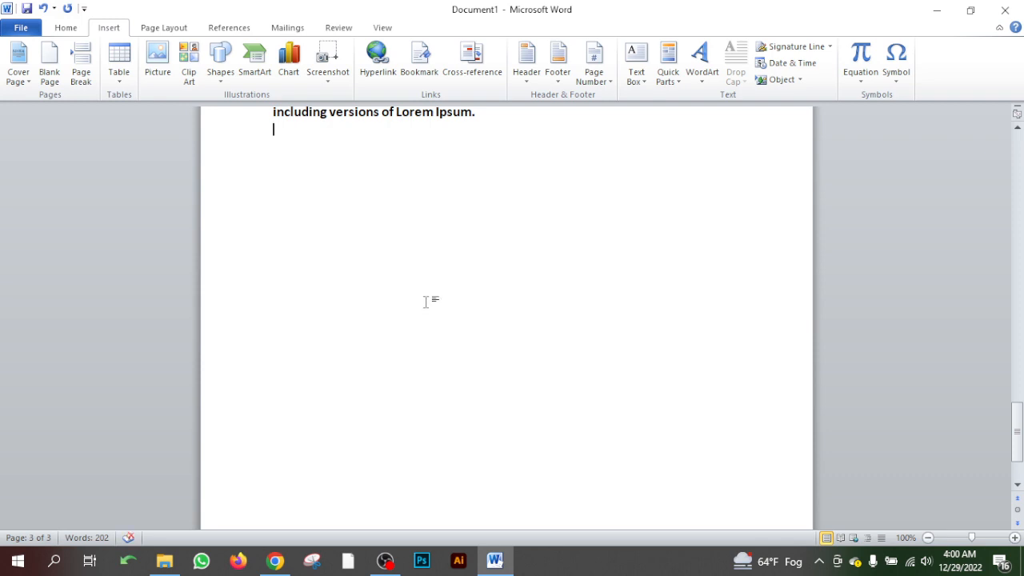
scroll(426, 302, "down", 1)
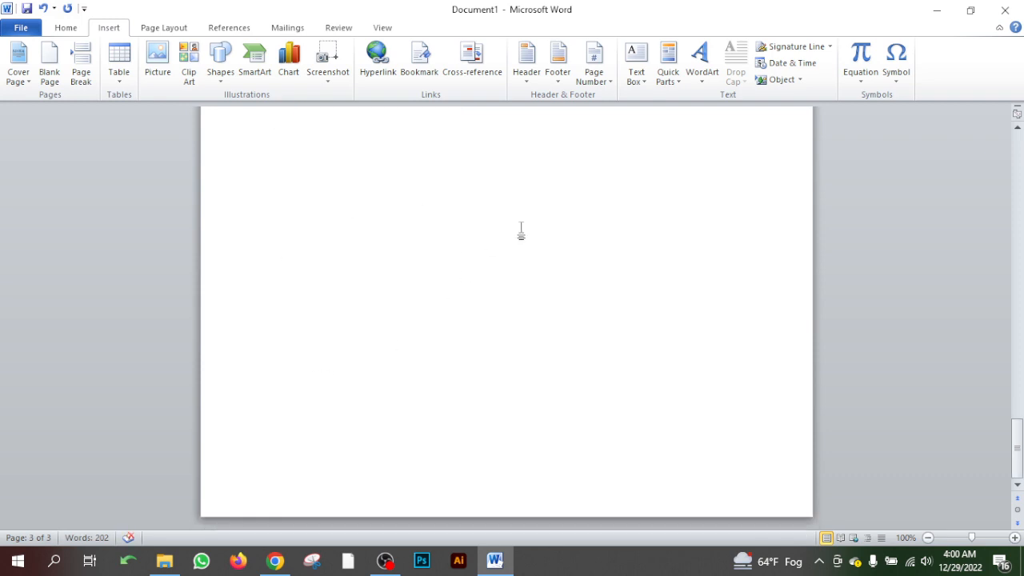
- Insert two page breaks after the end of the "What is Lorem Ipsum? 2" paragraph
scroll(520, 232, "up", 2)
left_click(494, 213)
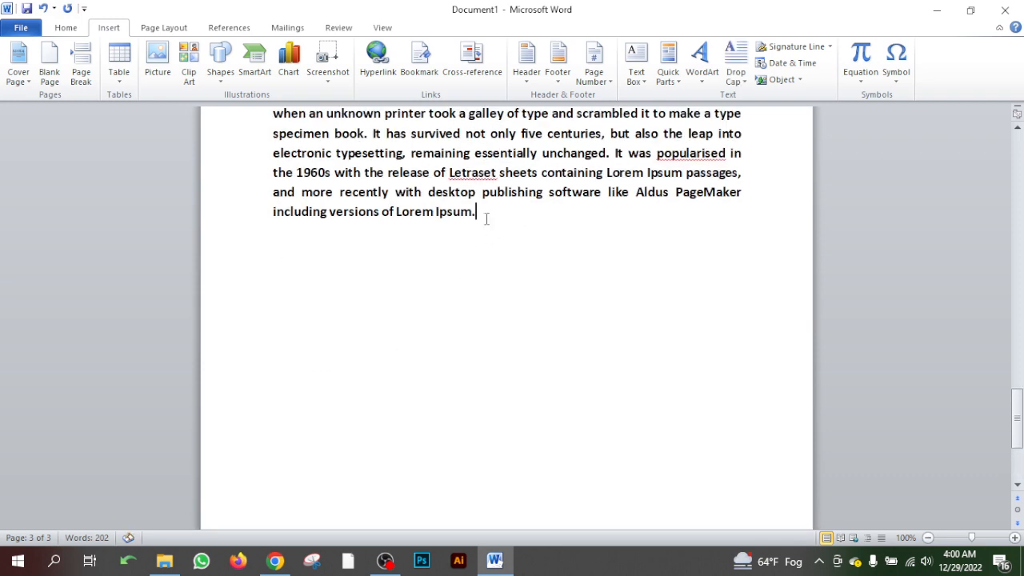
left_click(80, 76)
scroll(453, 251, "down", 8)
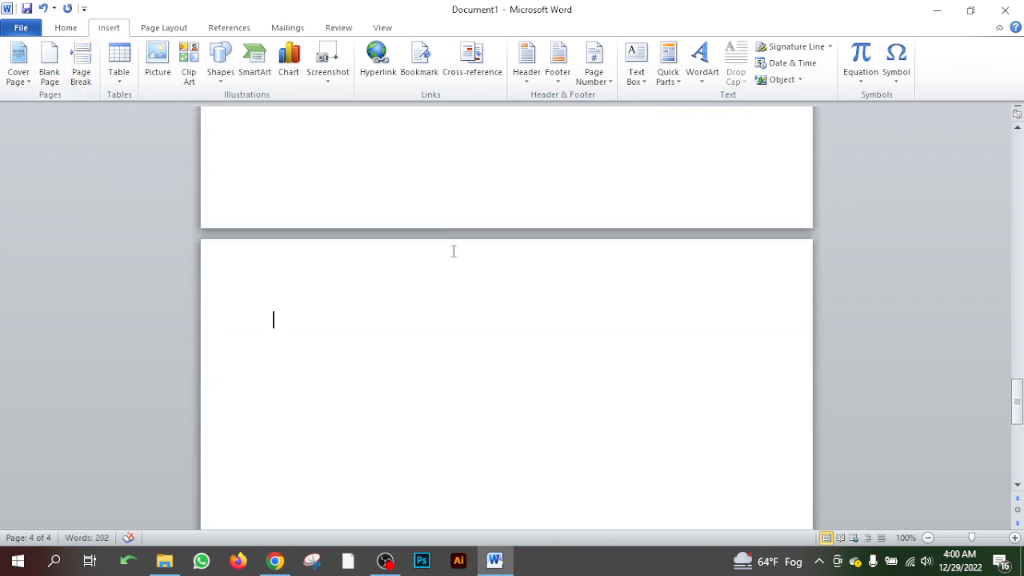
scroll(453, 251, "down", 5)
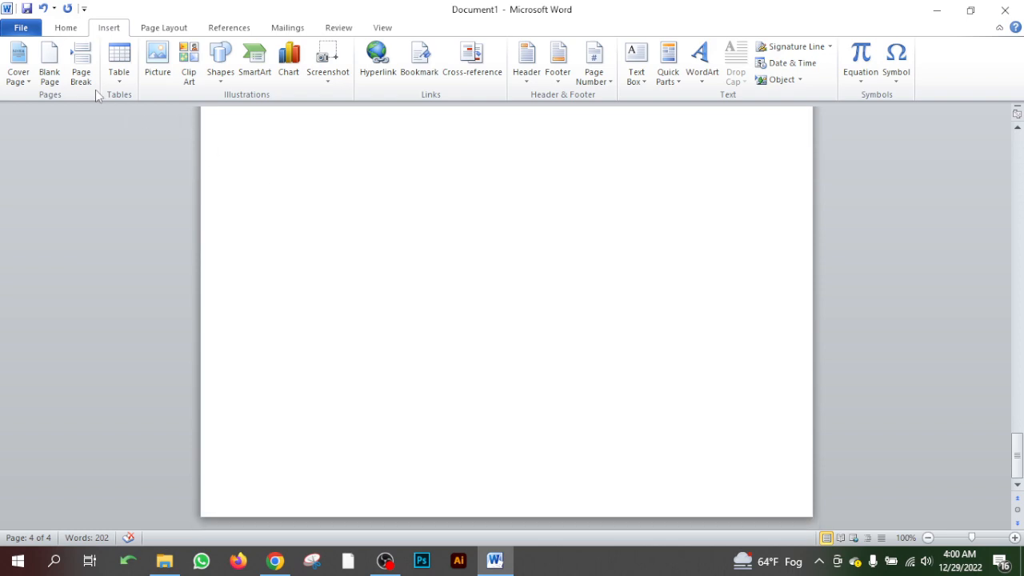
left_click(81, 74)
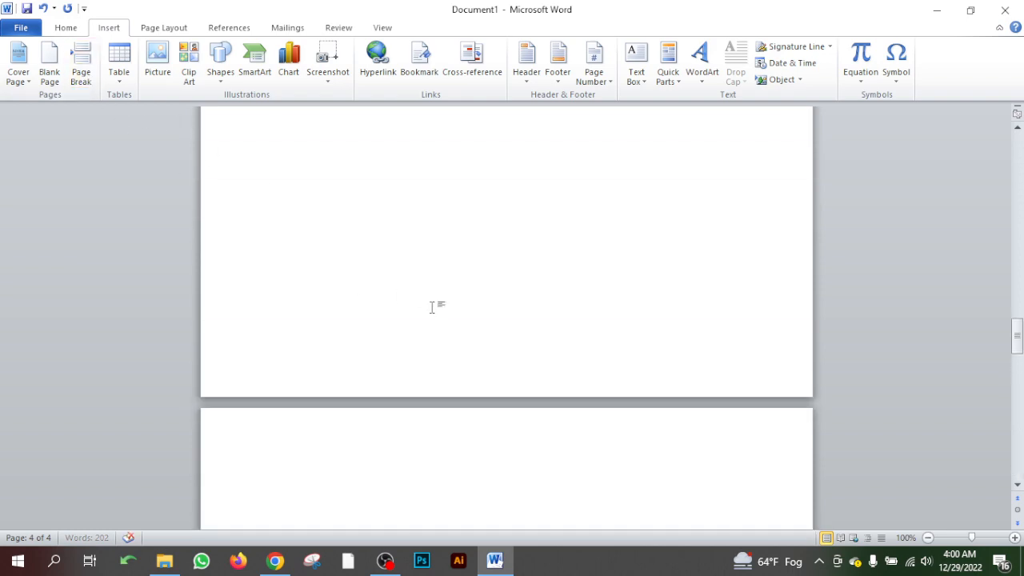
scroll(432, 307, "up", 10)
scroll(431, 307, "down", 10)
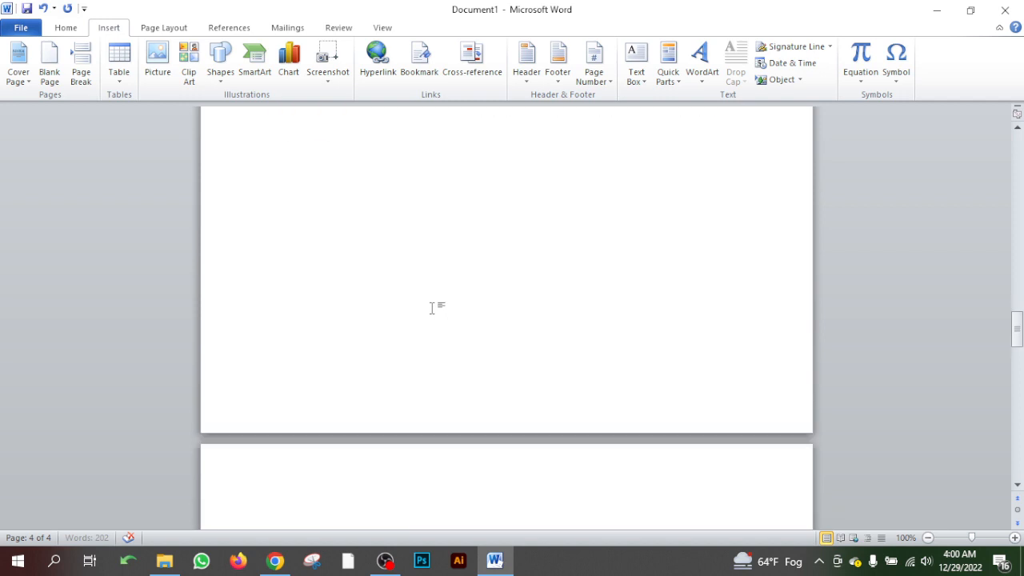
scroll(431, 307, "down", 5)
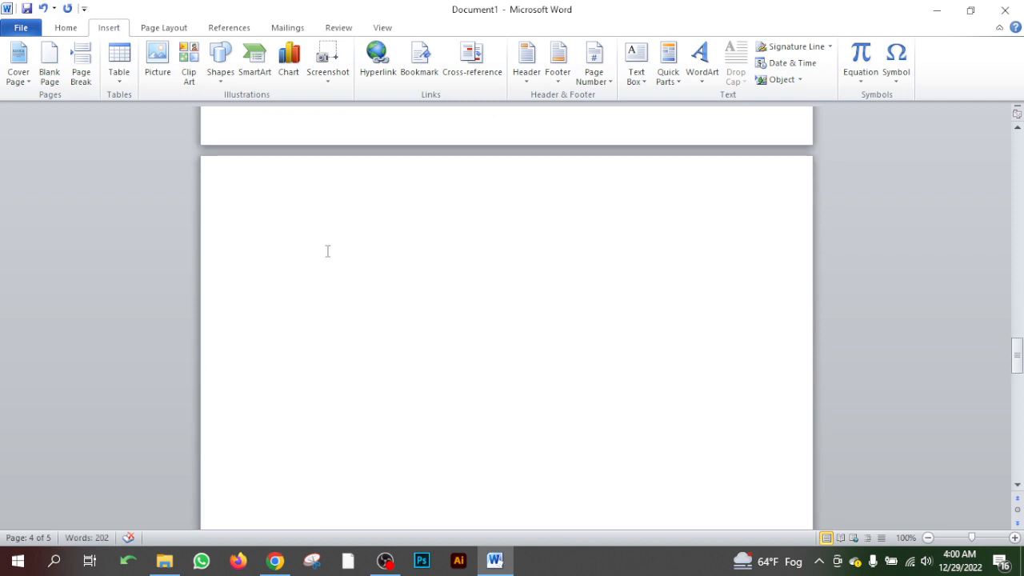
- Enter 1 on the first new blank page and set its font size to 100
type("1")
left_click_drag(307, 245, 274, 240)
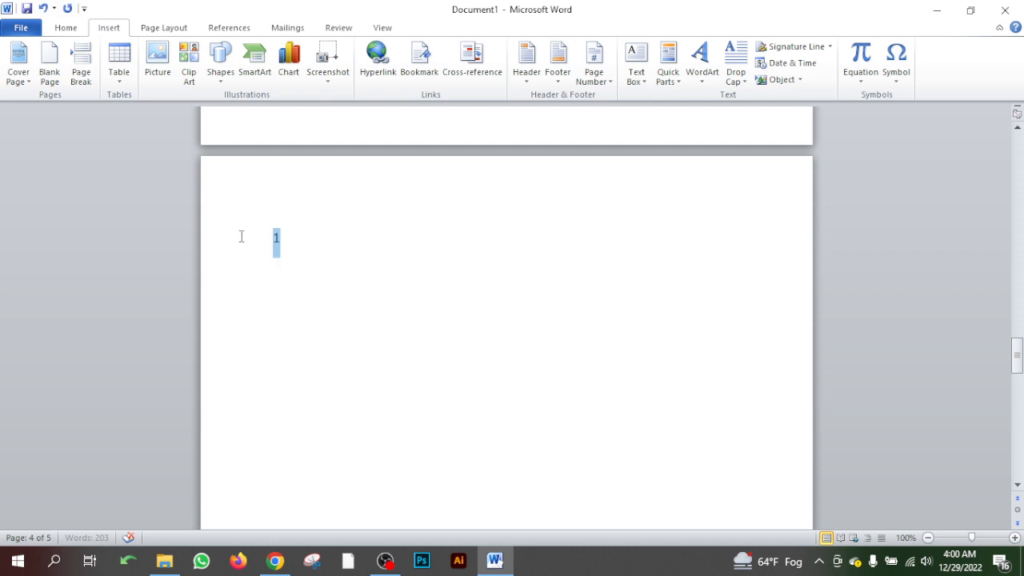
left_click(72, 32)
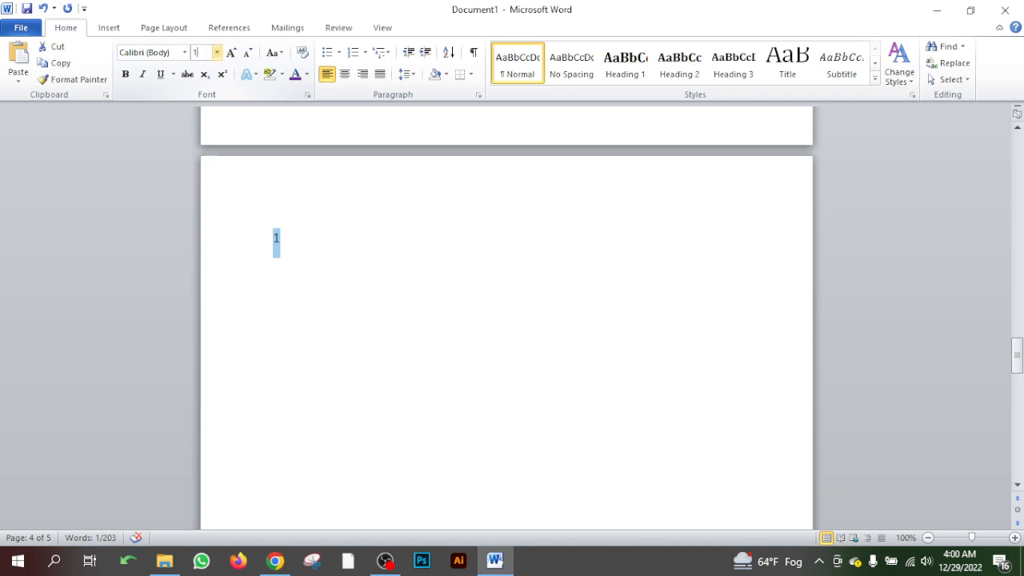
key("Return")
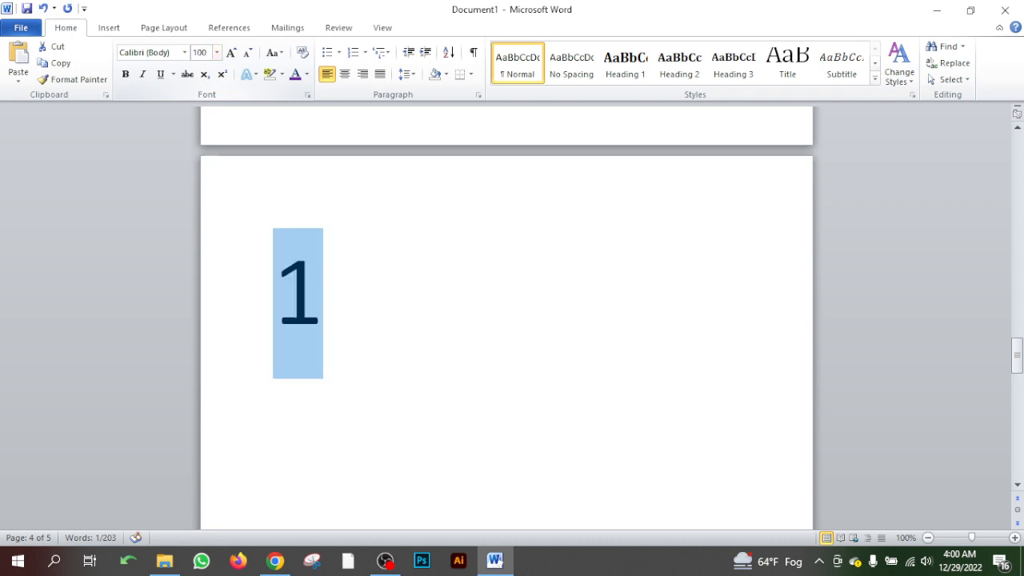
- Enter 2 on the last blank page and set its font size to 100
scroll(439, 312, "down", 10)
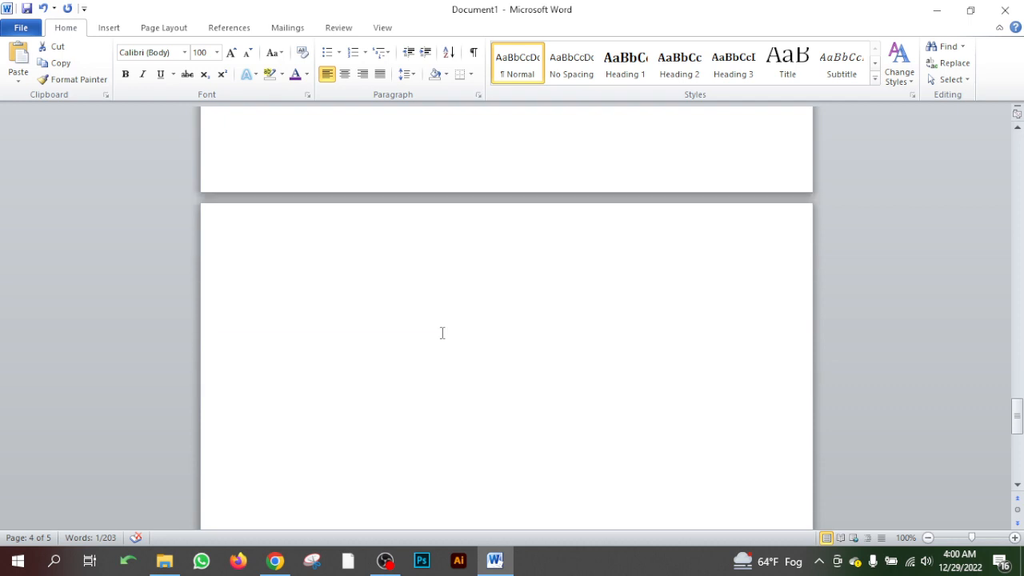
left_click(352, 285)
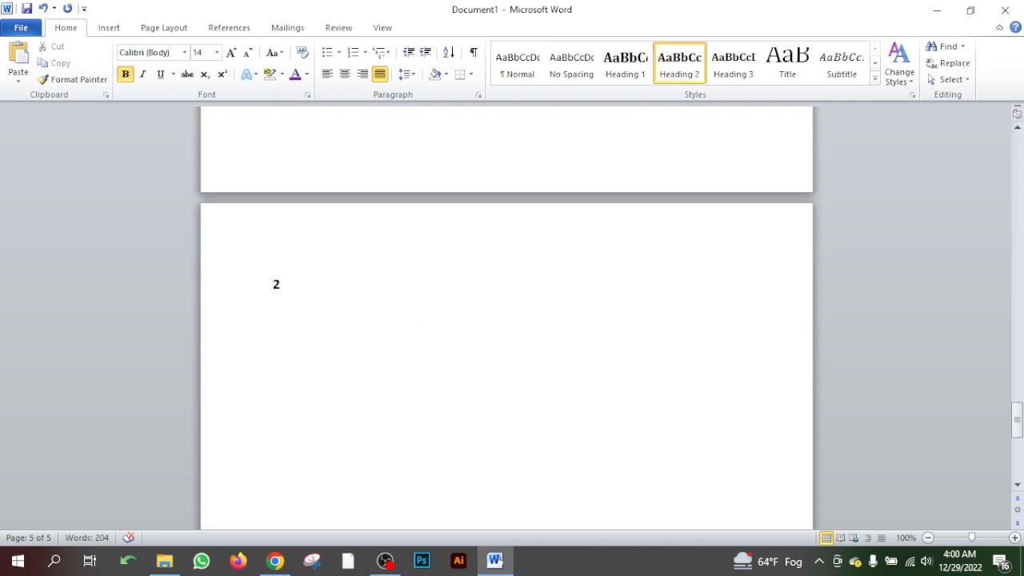
left_click_drag(298, 284, 251, 285)
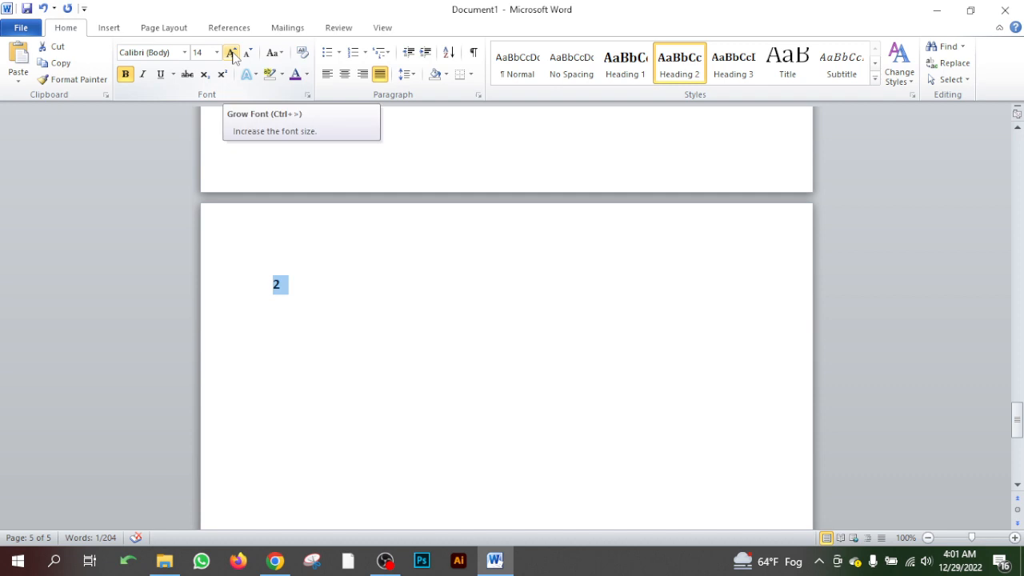
left_click(206, 57)
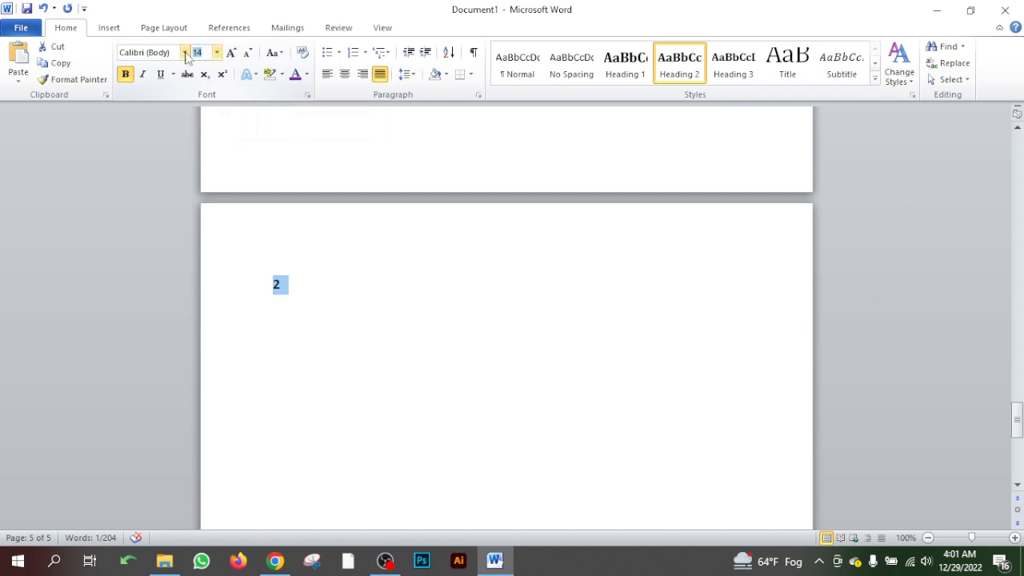
type("100")
key("Return")
left_click(423, 363)
- Insert a page break directly after the large 1 and check the pages that follow
scroll(423, 363, "up", 15)
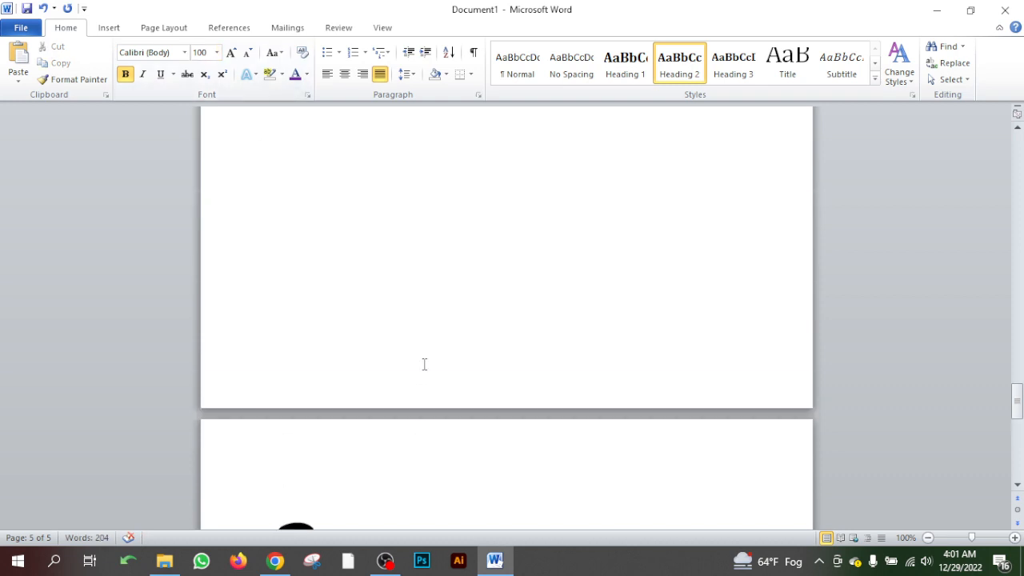
double_click(425, 326)
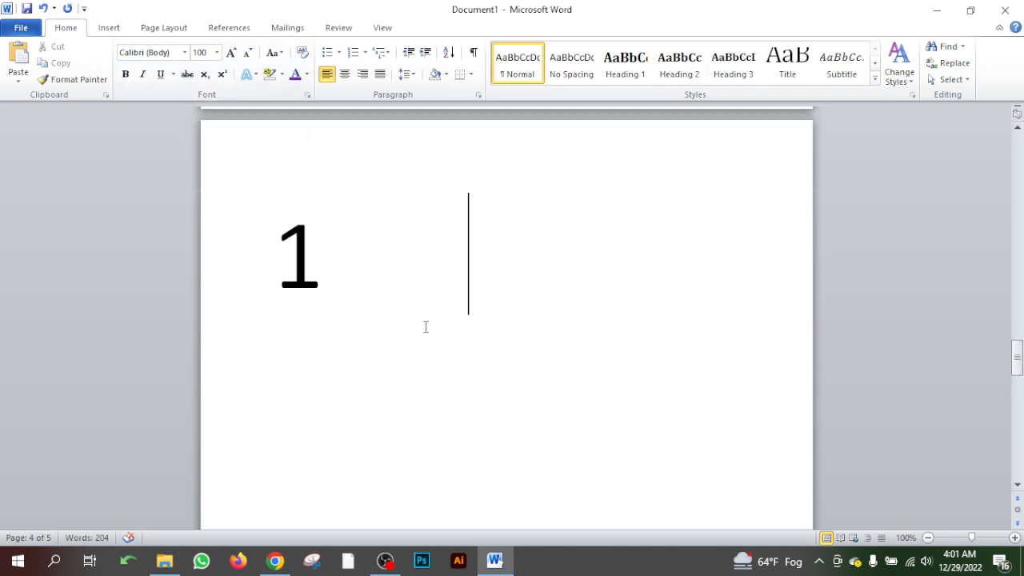
left_click(318, 277)
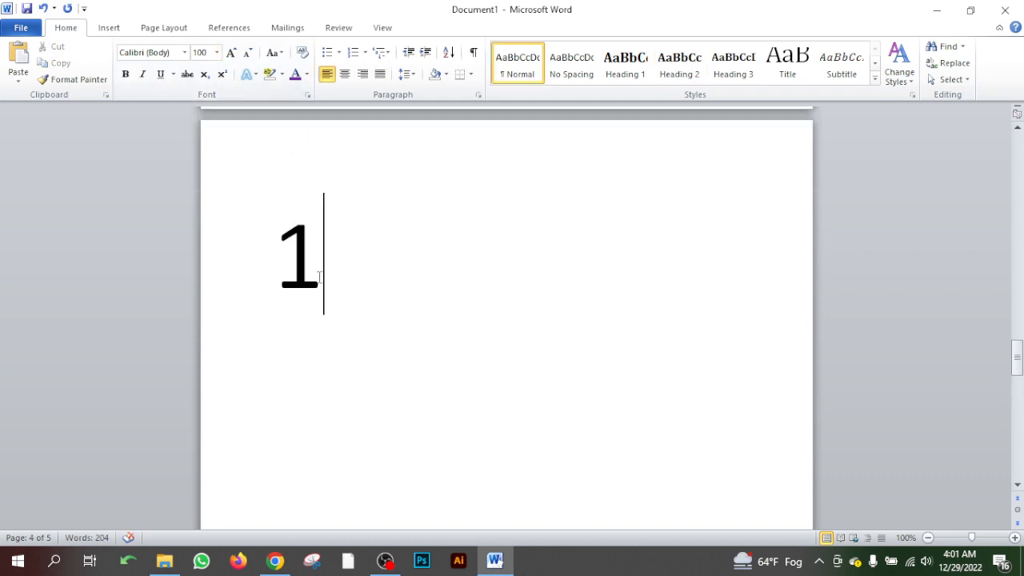
left_click(109, 27)
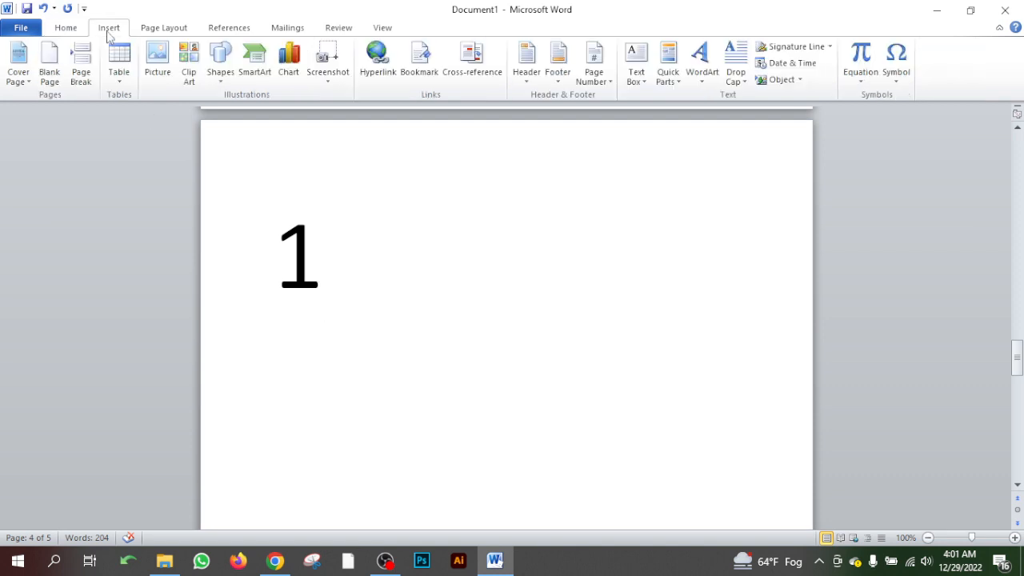
left_click(82, 84)
scroll(343, 286, "down", 10)
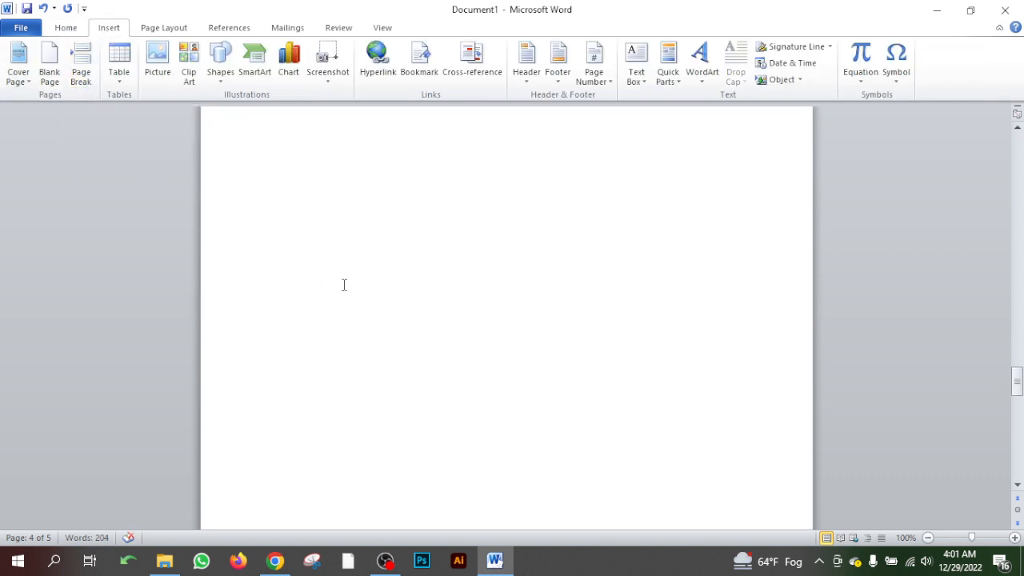
scroll(342, 335, "up", 6)
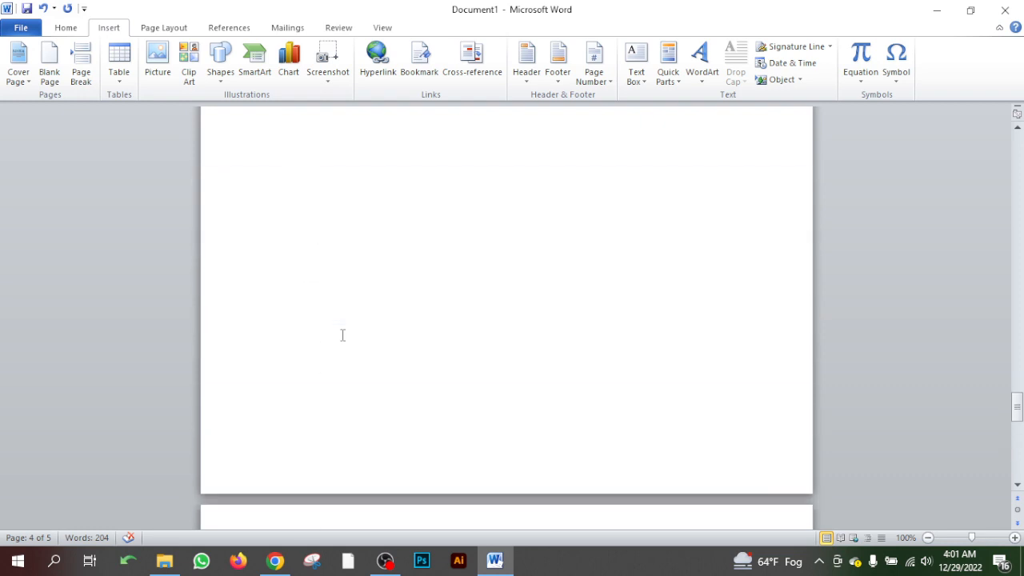
scroll(342, 335, "up", 6)
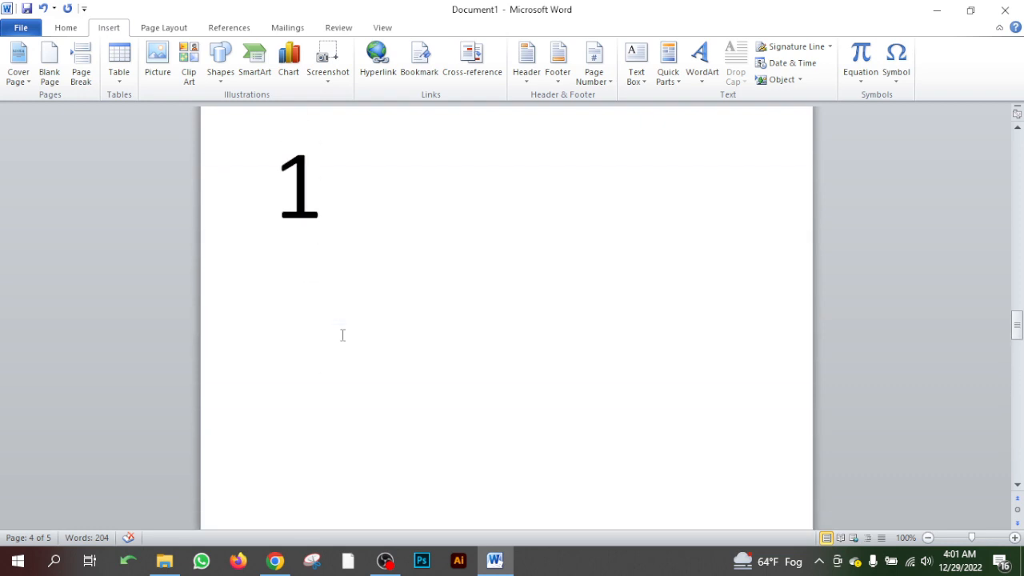
- Insert a page break directly before the large 1 and place the cursor on the new blank page
left_click(318, 362)
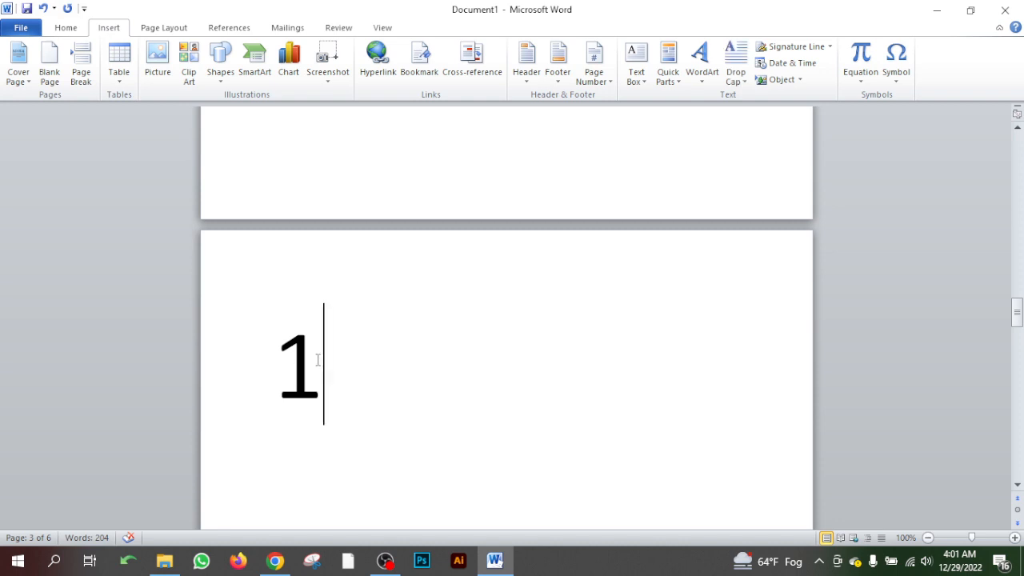
left_click(282, 358)
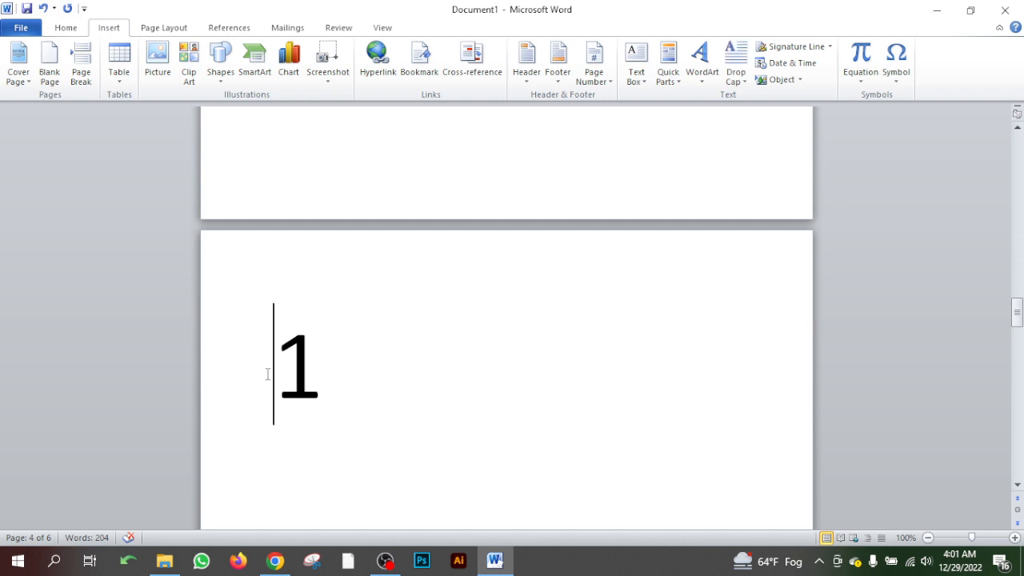
left_click(312, 362)
left_click(274, 364)
scroll(345, 380, "up", 3)
scroll(345, 380, "down", 2)
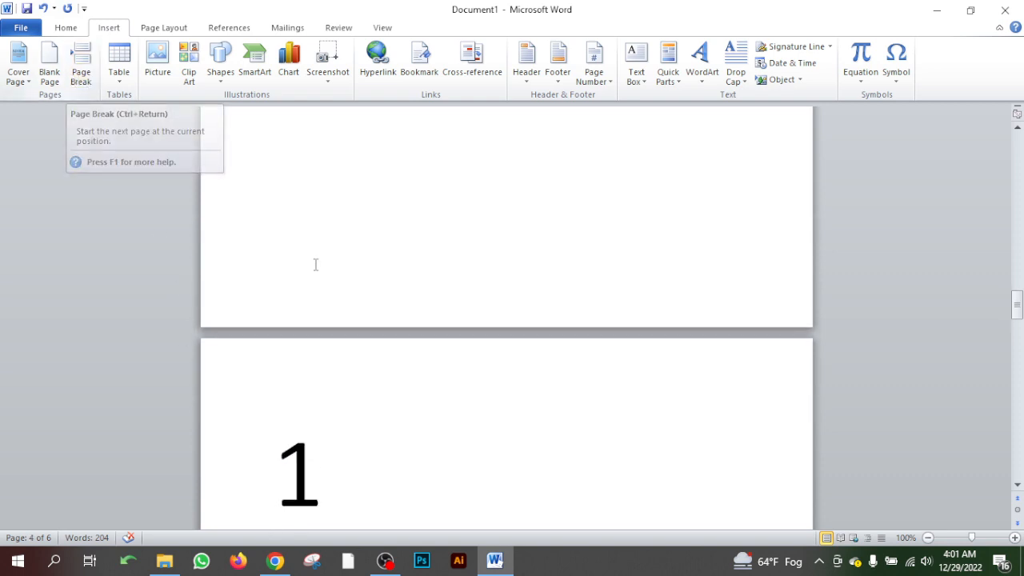
scroll(393, 312, "up", 10)
scroll(347, 264, "down", 7)
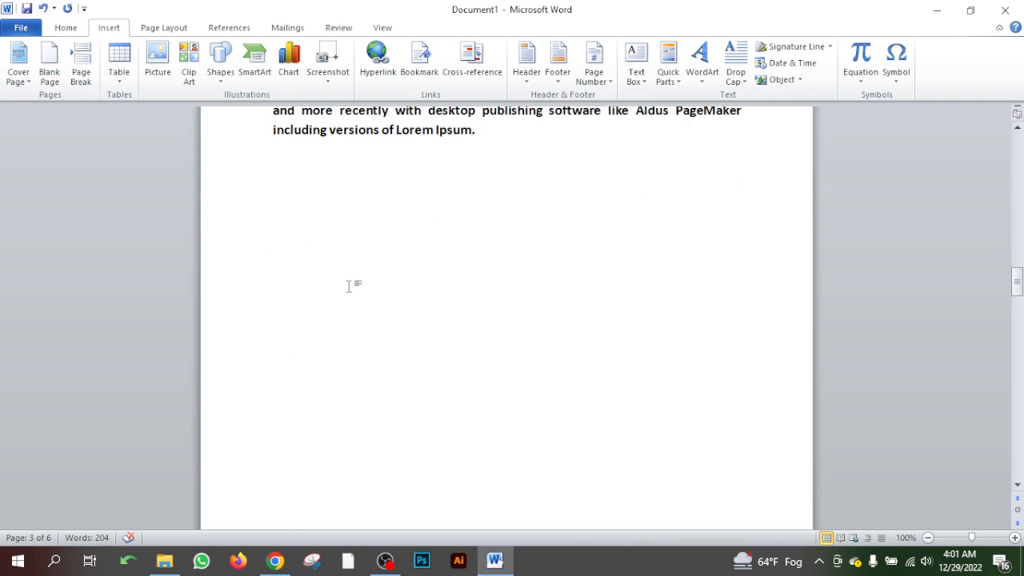
left_click(83, 74)
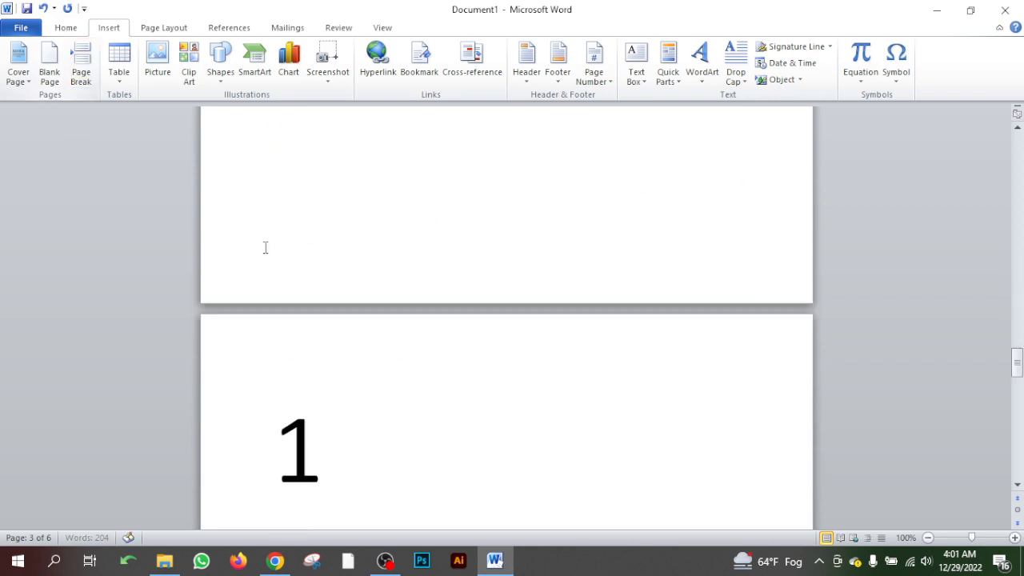
scroll(391, 352, "down", 10)
scroll(391, 352, "up", 4)
left_click(387, 360)
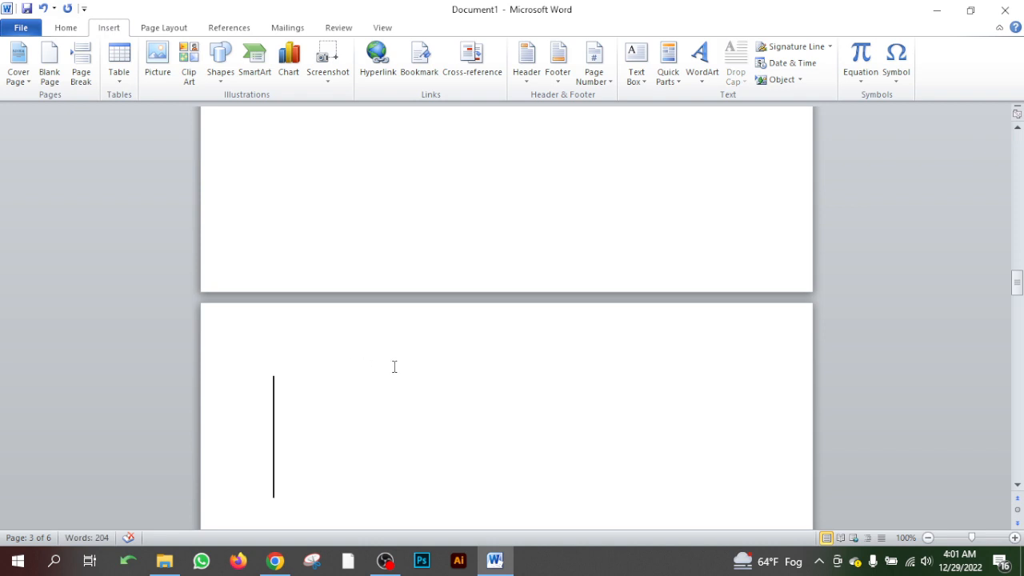
- Enter 0 on the blank page between the "What is Lorem Ipsum? 2" section and the large 1
scroll(390, 376, "up", 3)
scroll(391, 387, "up", 12)
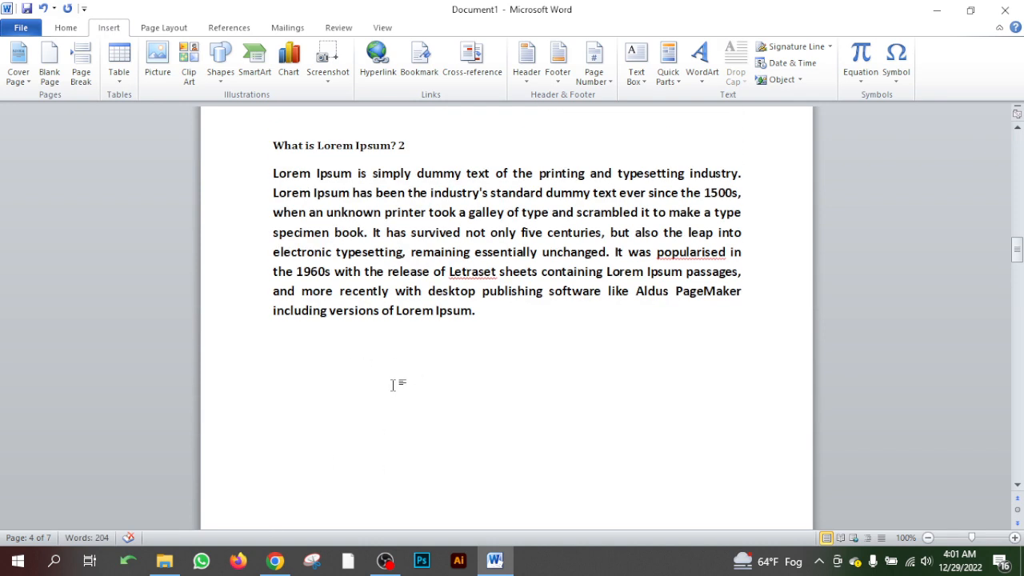
scroll(393, 386, "down", 14)
scroll(394, 384, "down", 3)
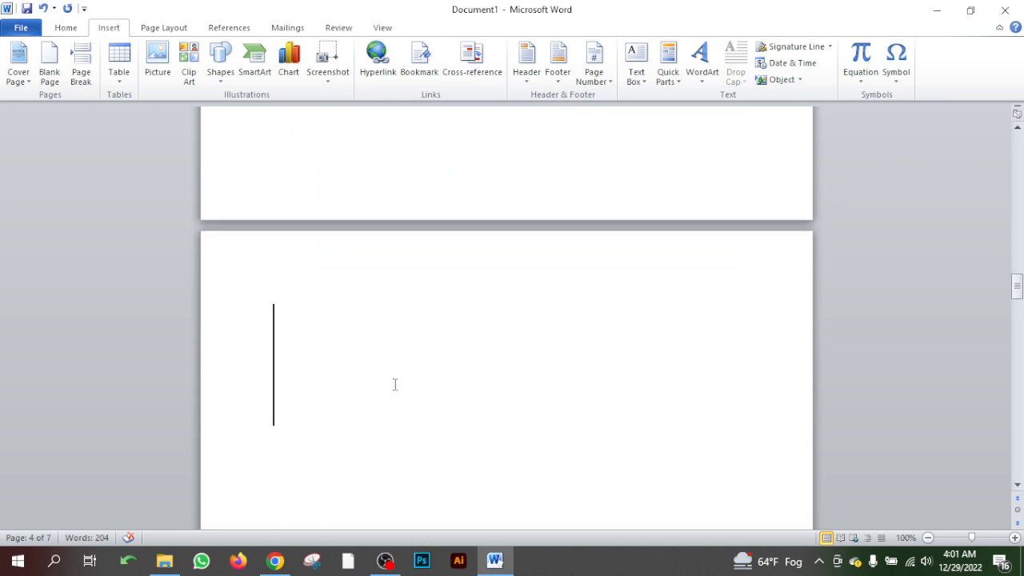
type("0")
scroll(422, 419, "down", 12)
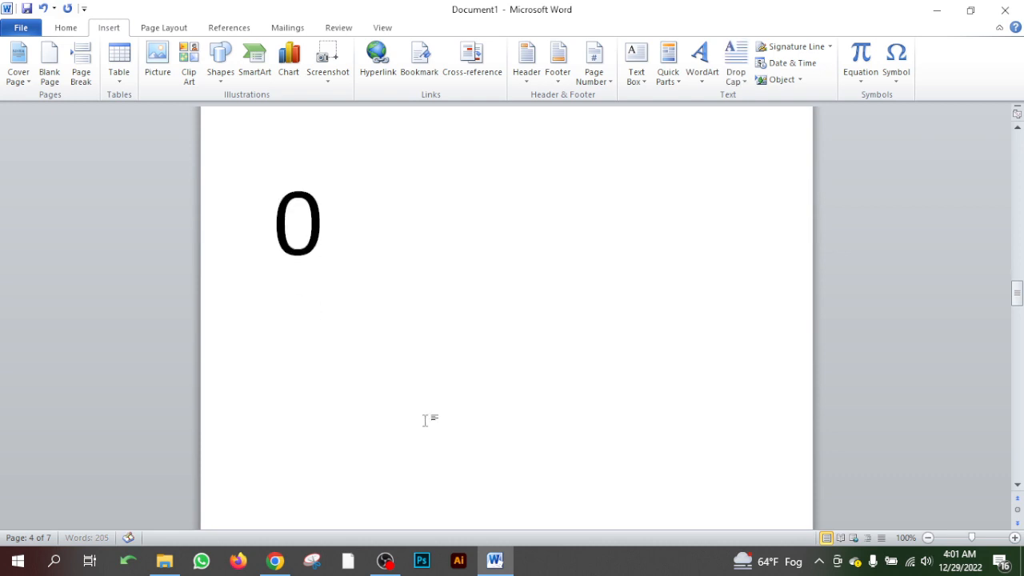
scroll(427, 419, "down", 15)
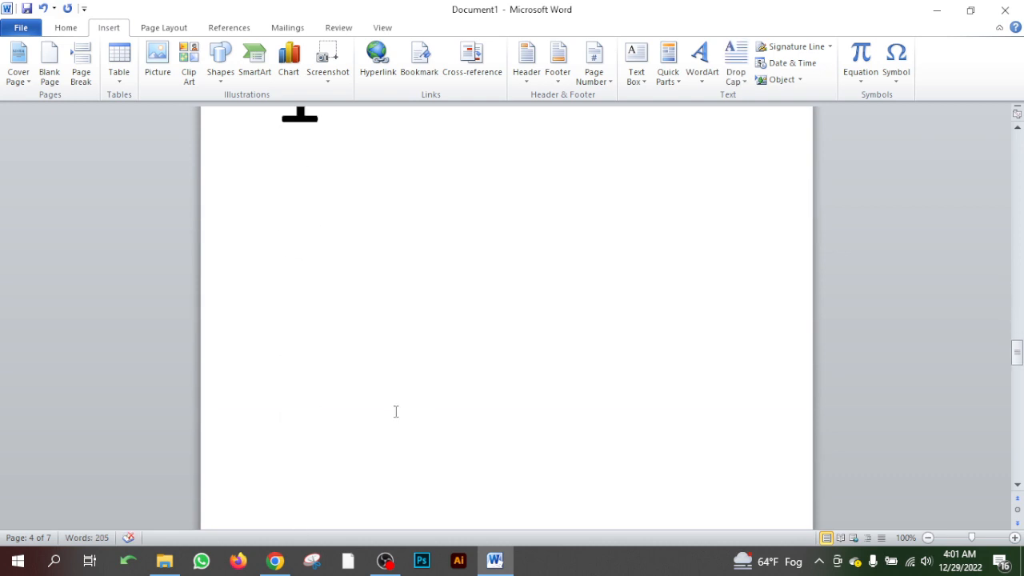
- Remove the blank page between the large 1 and the large 2
left_click(366, 371)
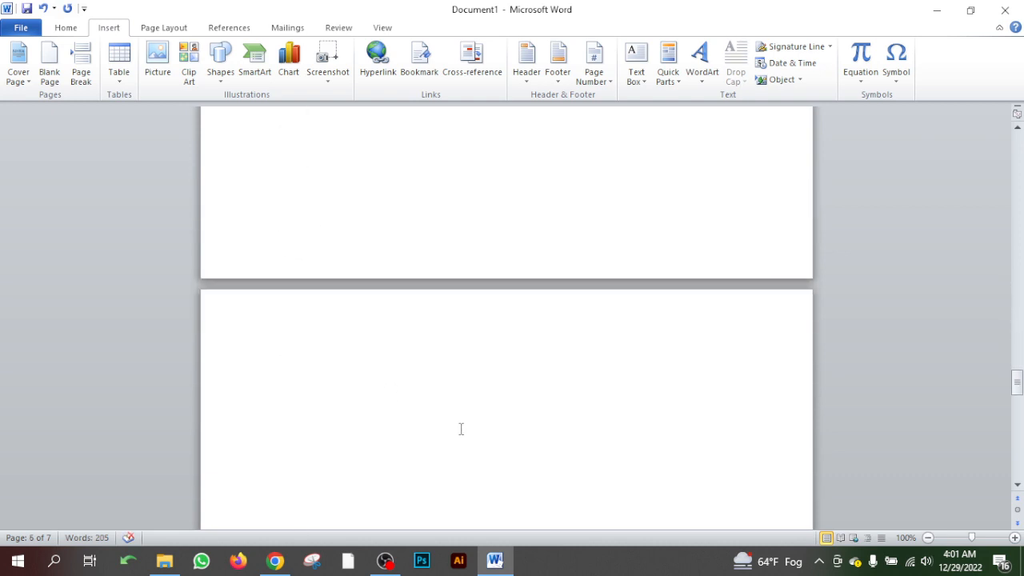
key("BackSpace")
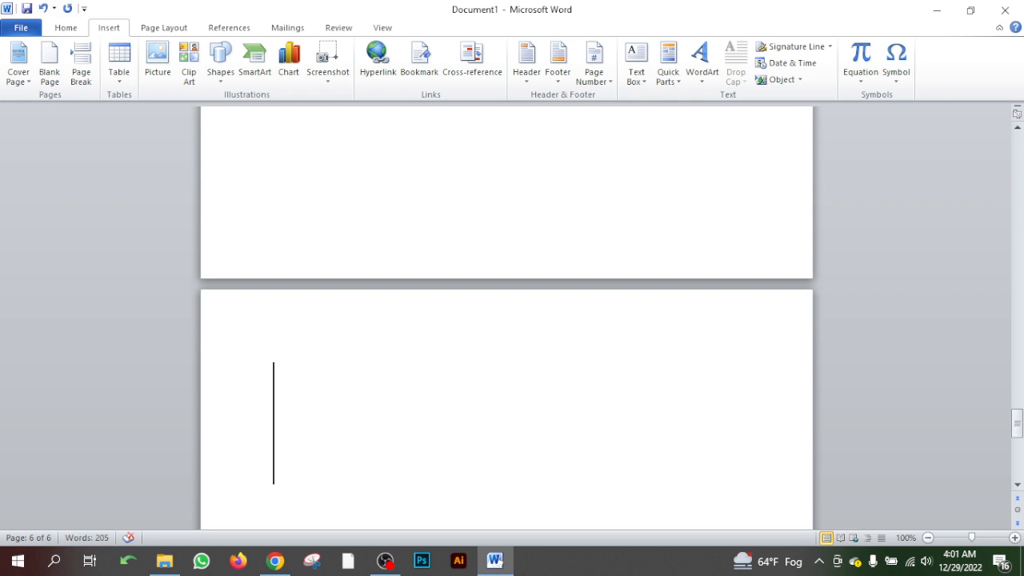
type("3")
key("Return")
type("2")
scroll(336, 359, "down", 2)
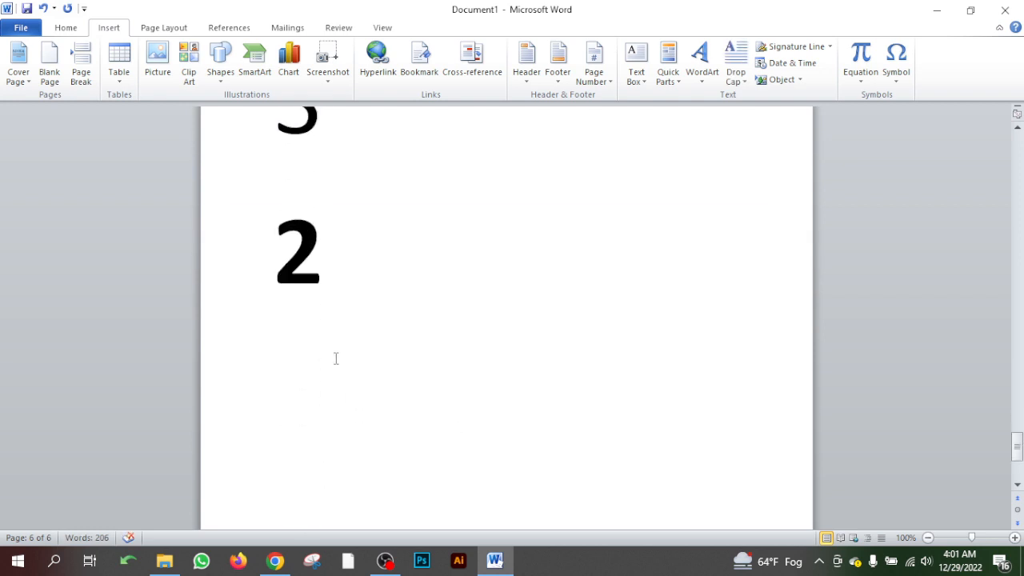
key("BackSpace")
- Delete the empty line above the large 2 and review the pages between 0 and 2
left_click(285, 326)
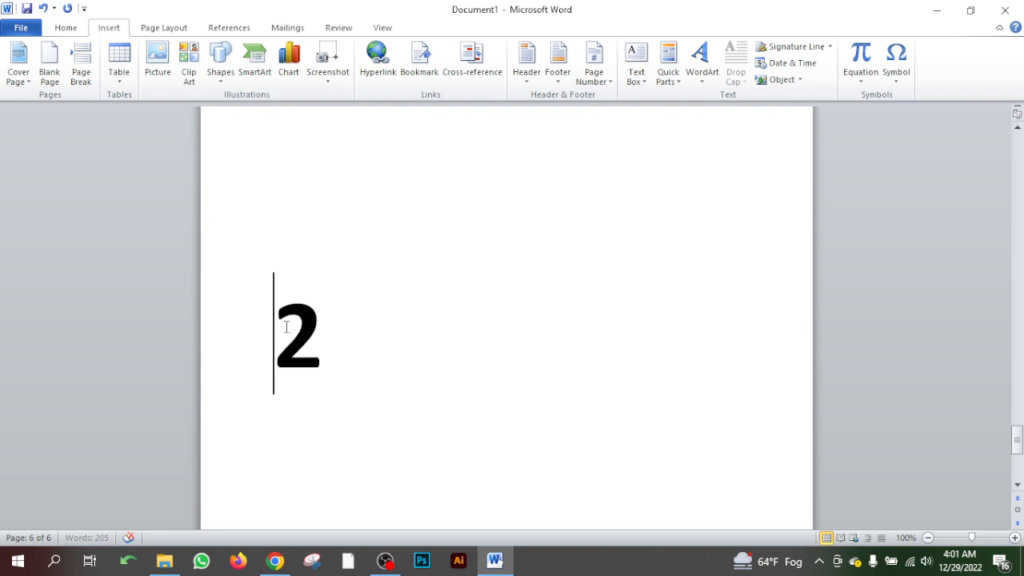
key("BackSpace")
scroll(412, 392, "up", 3)
scroll(412, 392, "up", 20)
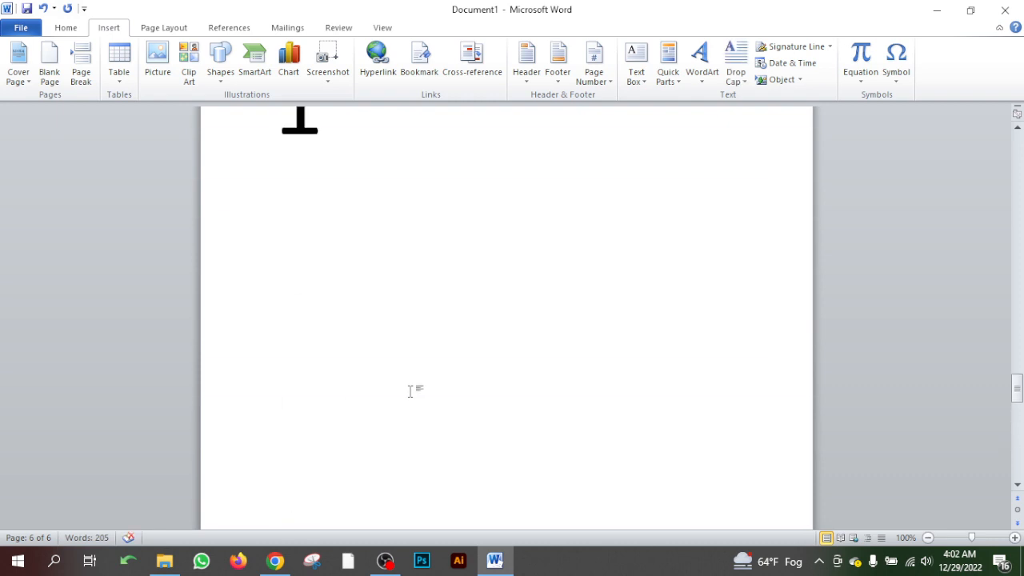
scroll(411, 392, "down", 9)
scroll(410, 392, "up", 10)
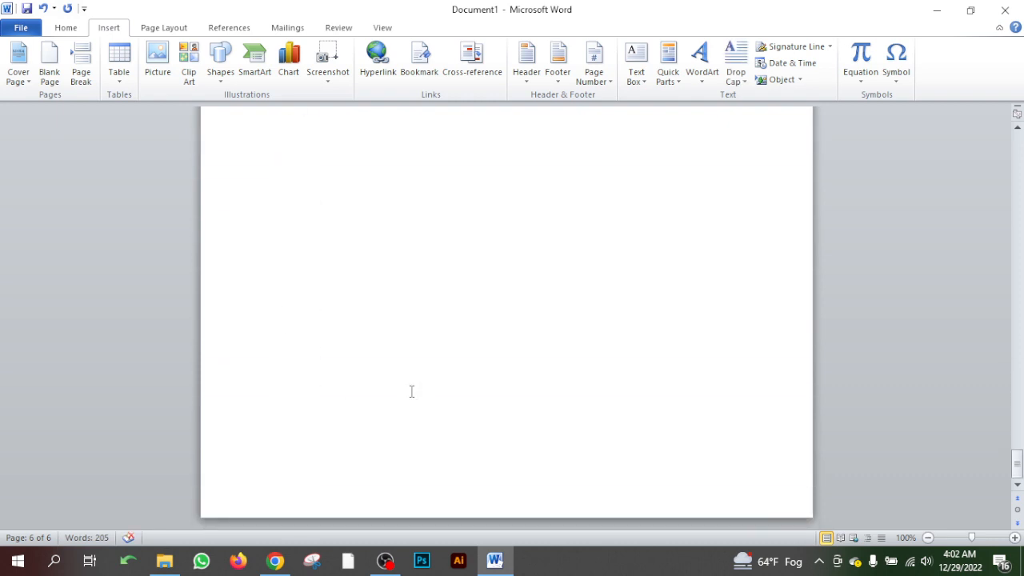
scroll(411, 394, "down", 7)
scroll(411, 394, "up", 12)
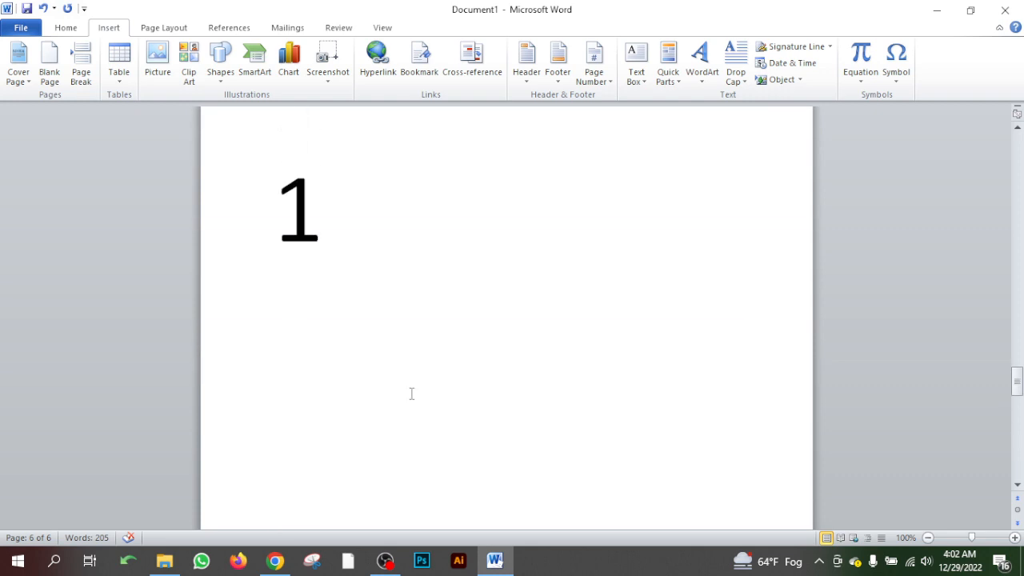
scroll(410, 393, "up", 3)
scroll(410, 394, "down", 3)
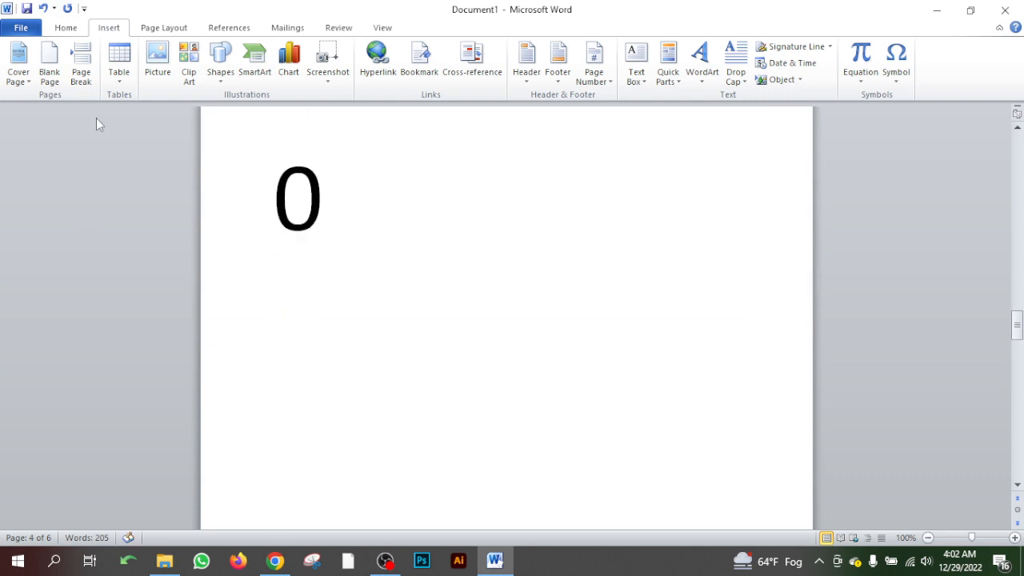
- Insert a page break directly after the large 0 and check the pages around it
left_click(81, 67)
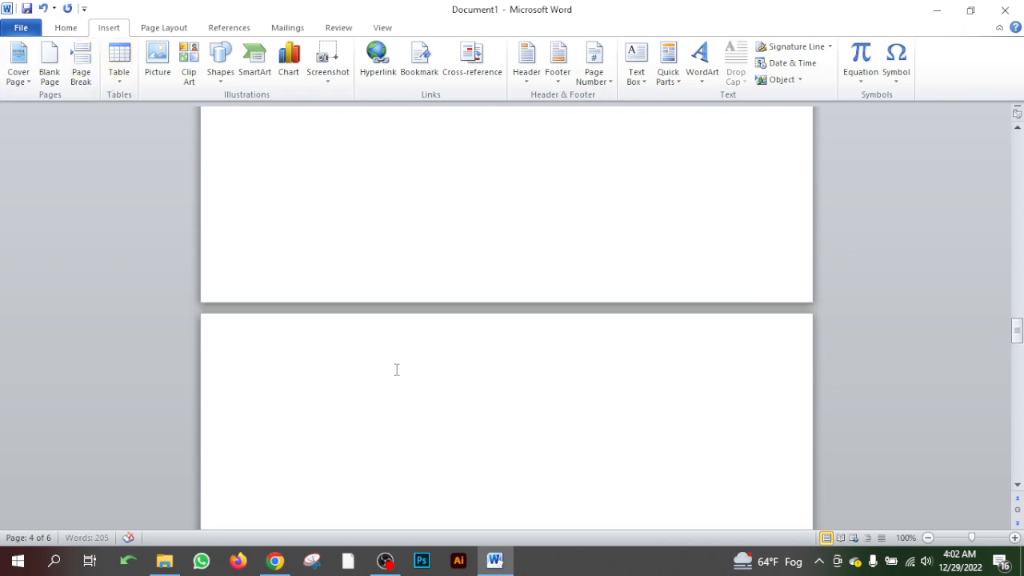
scroll(395, 369, "up", 10)
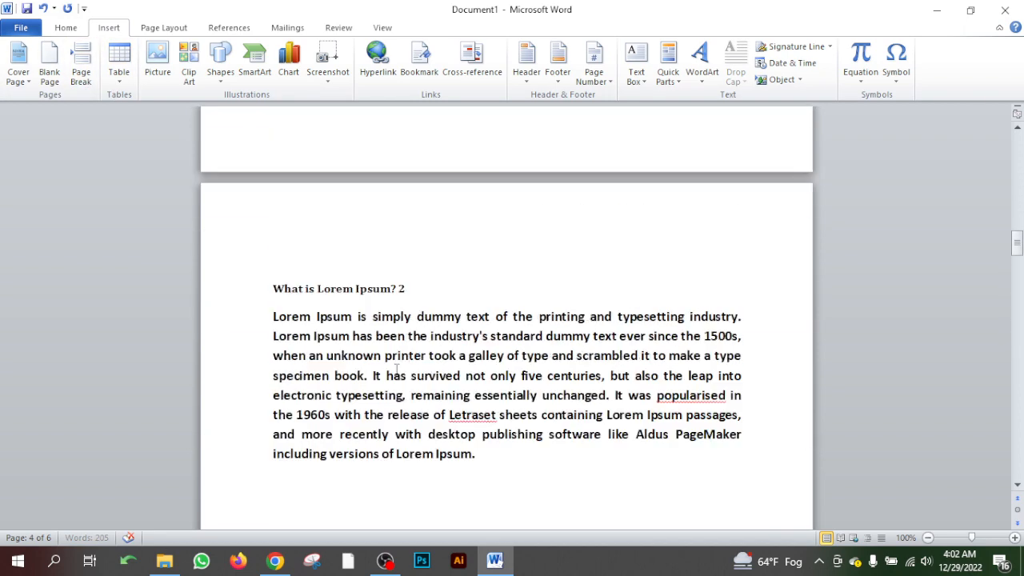
scroll(395, 368, "down", 20)
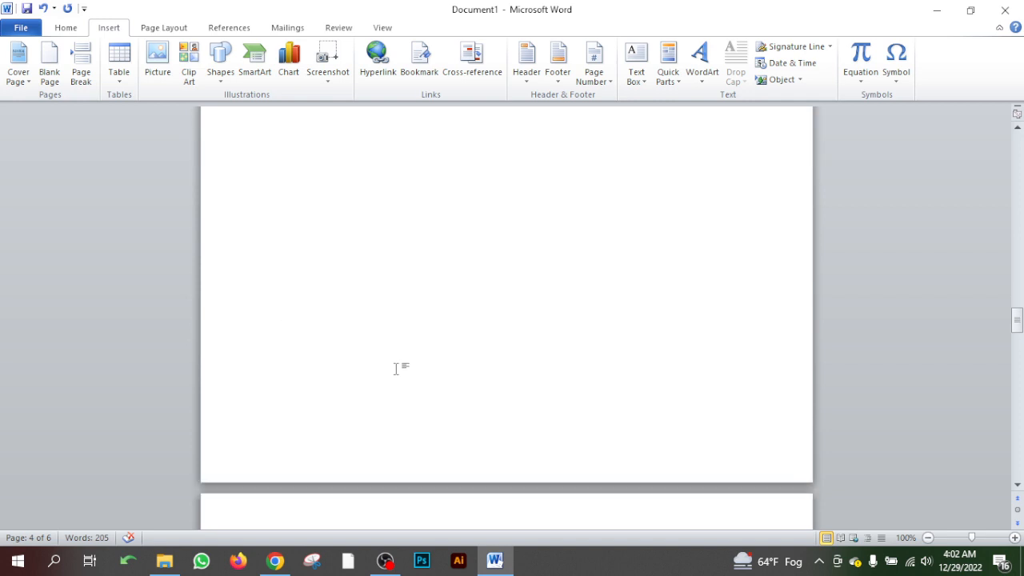
scroll(395, 368, "down", 8)
scroll(396, 370, "down", 15)
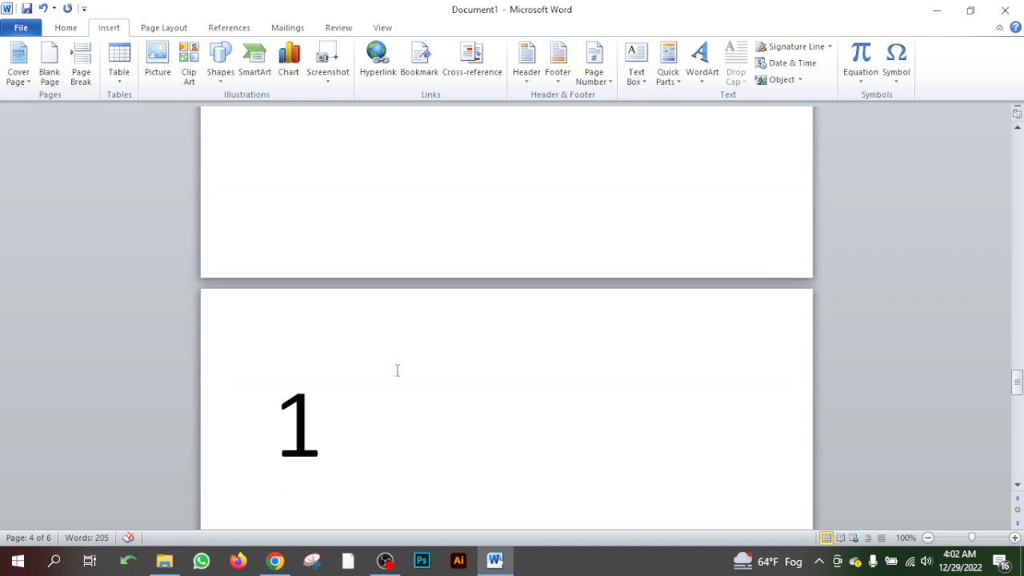
scroll(397, 372, "down", 20)
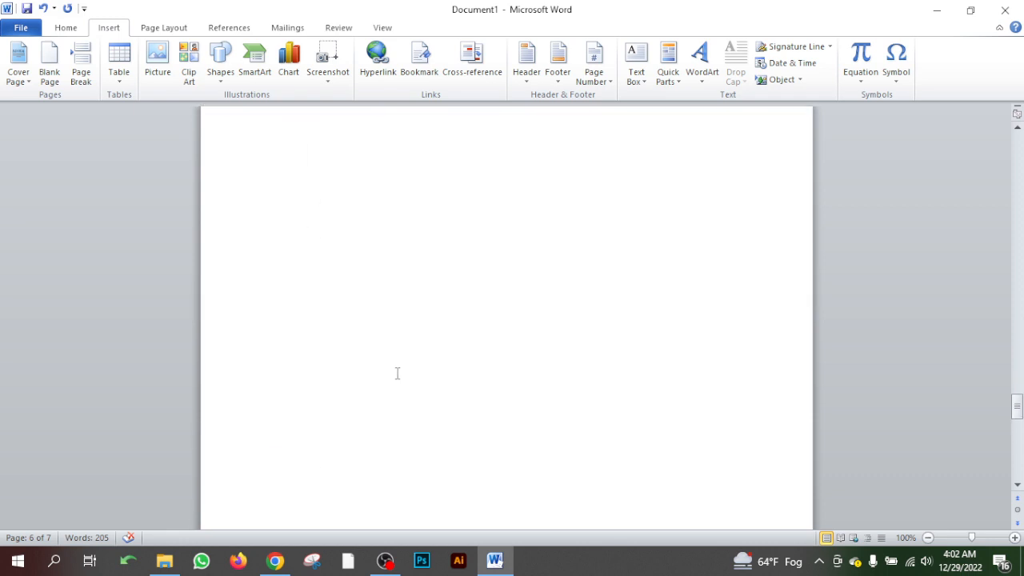
- Insert a page break directly before the large 2 on the last page
scroll(396, 372, "down", 5)
left_click(277, 393)
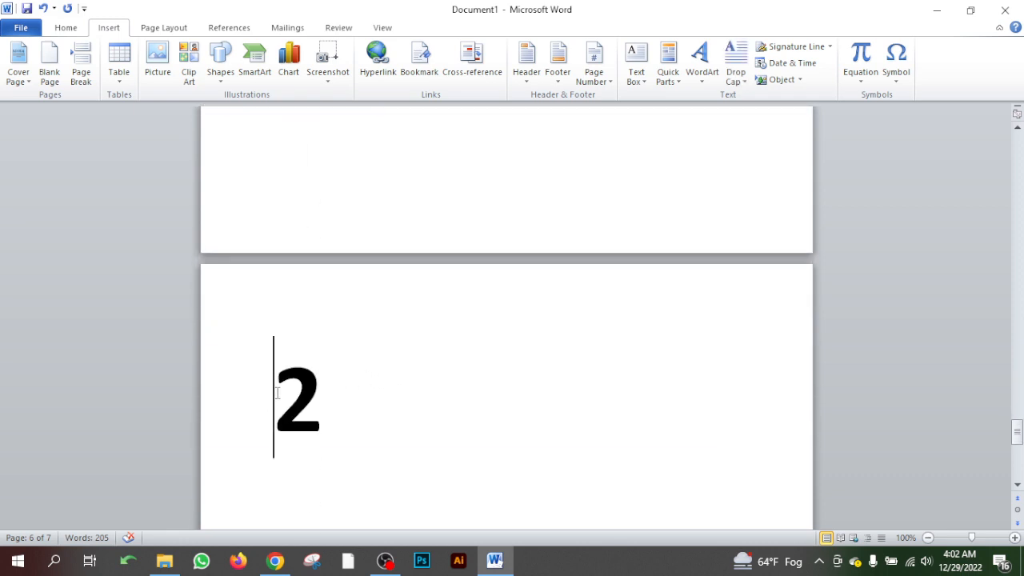
left_click(81, 74)
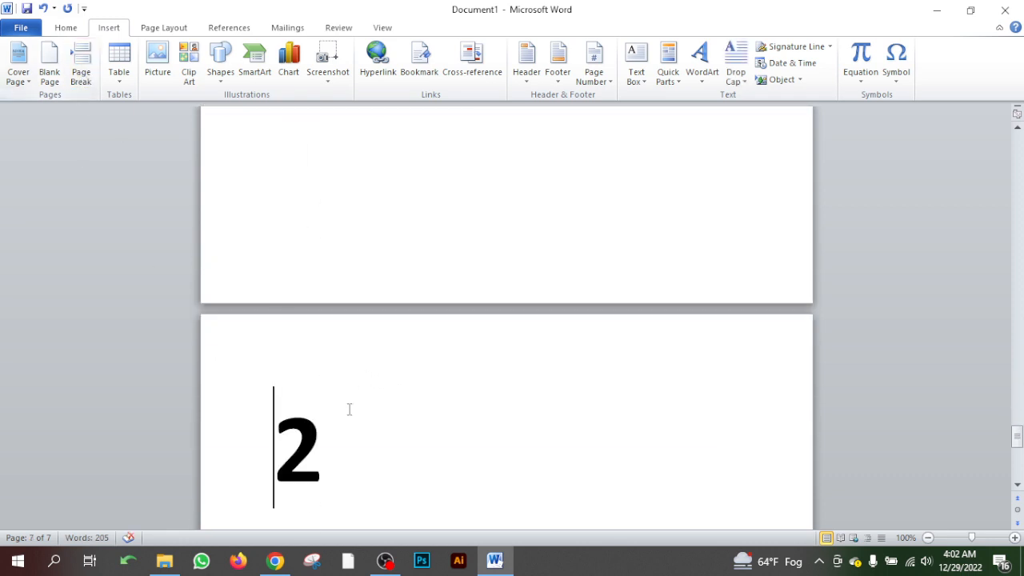
- Insert a page break directly after the large 1
scroll(349, 410, "up", 20)
scroll(349, 409, "up", 15)
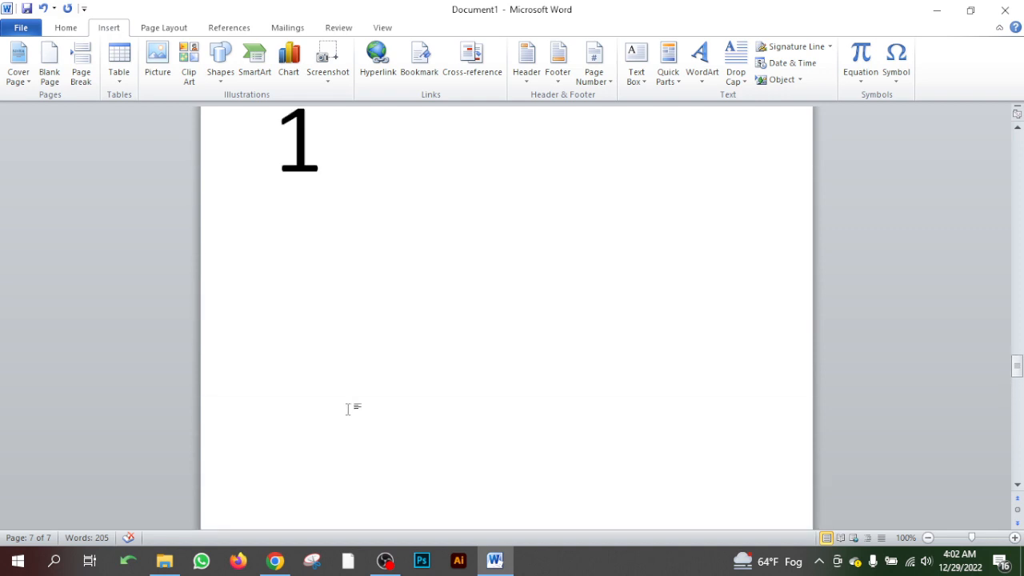
scroll(349, 410, "up", 15)
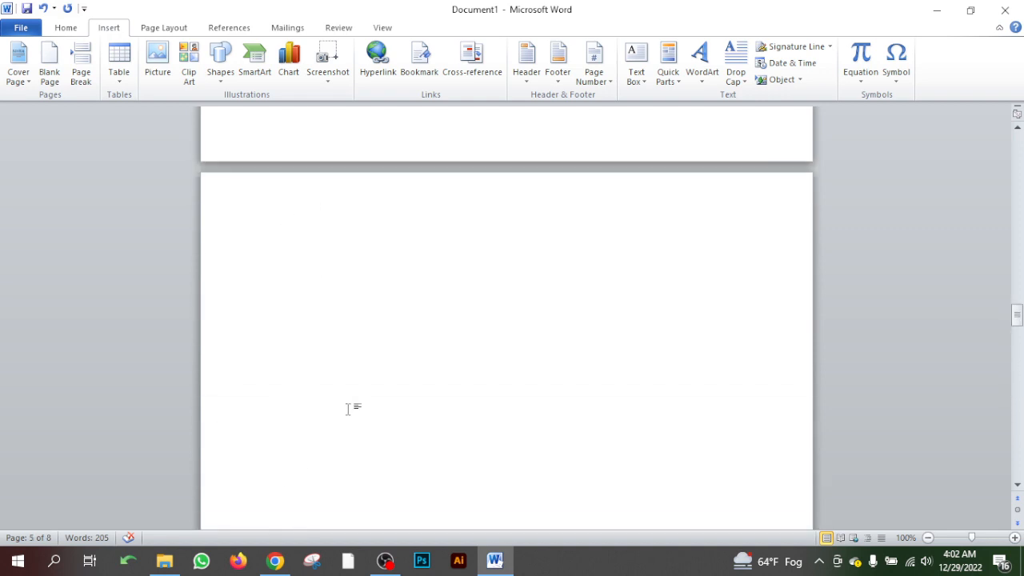
scroll(349, 409, "down", 15)
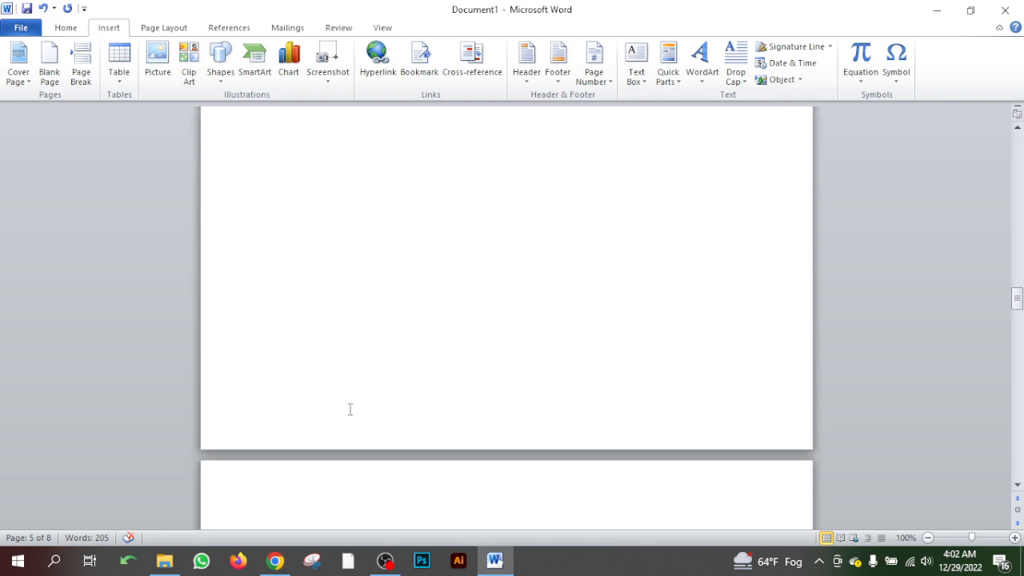
scroll(349, 411, "down", 2)
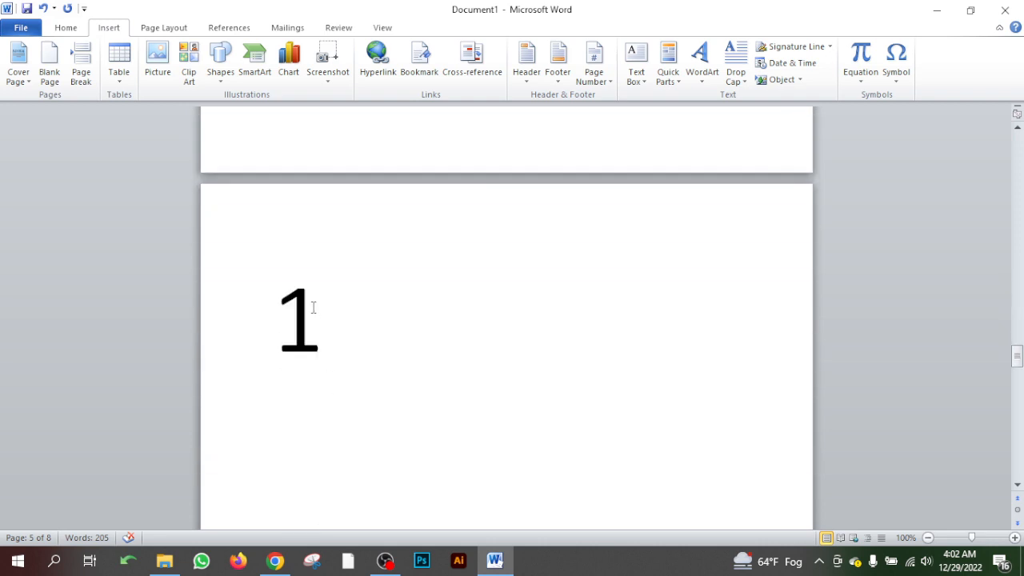
left_click(81, 70)
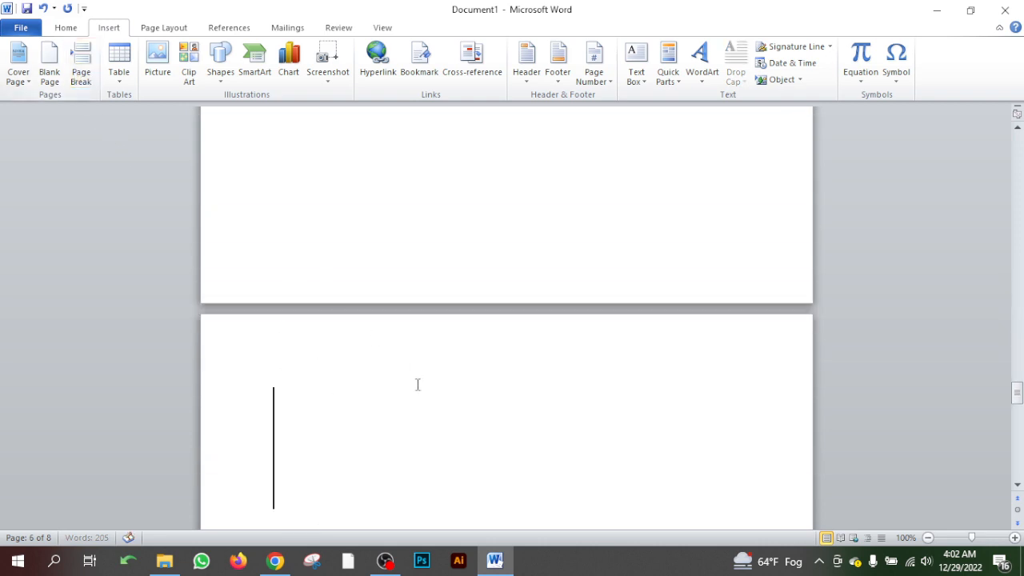
- Check the pages after the large 1, and zoom out to 30% to examine the whole page layout
scroll(418, 386, "down", 15)
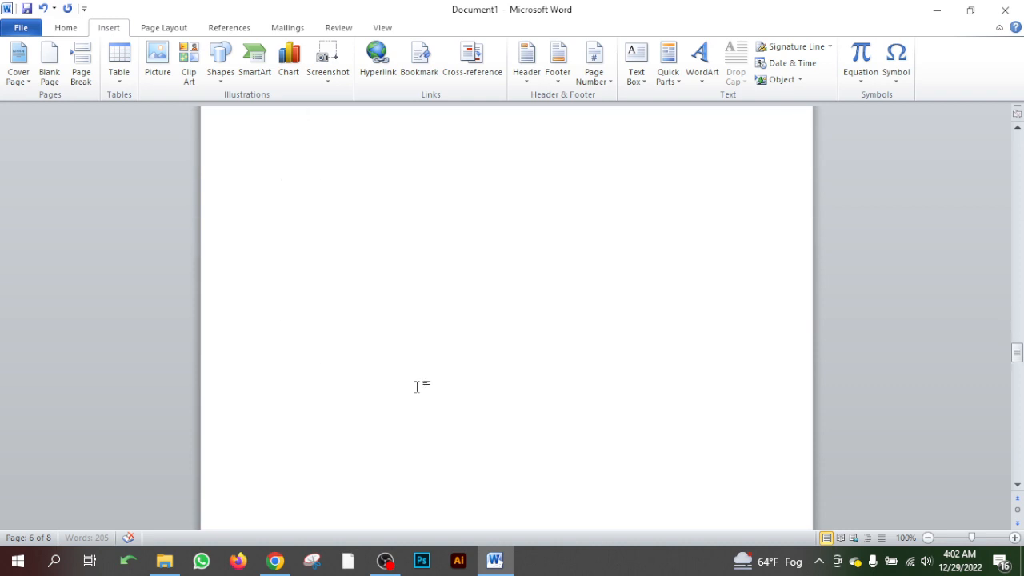
scroll(417, 388, "down", 20)
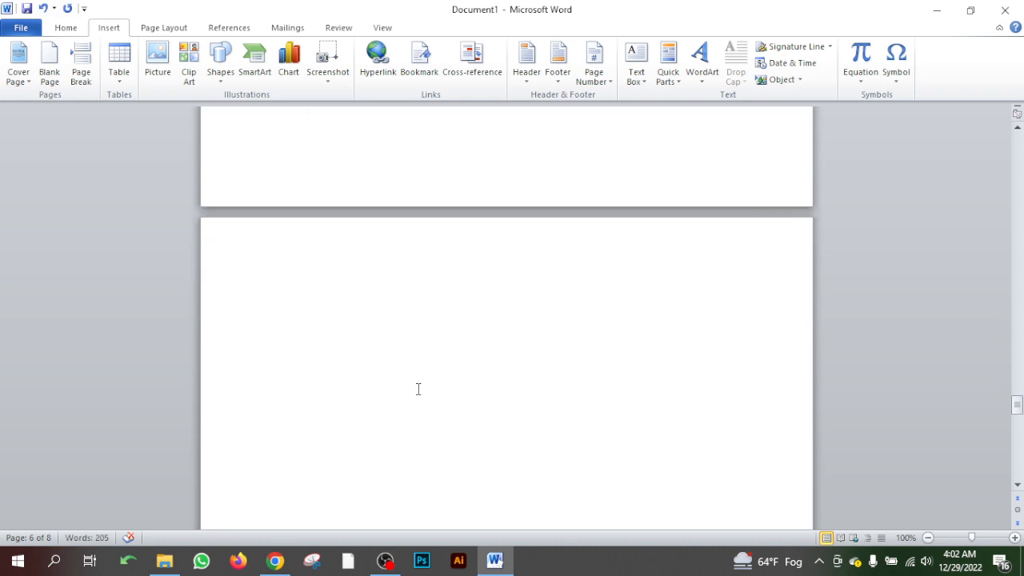
scroll(417, 389, "down", 15)
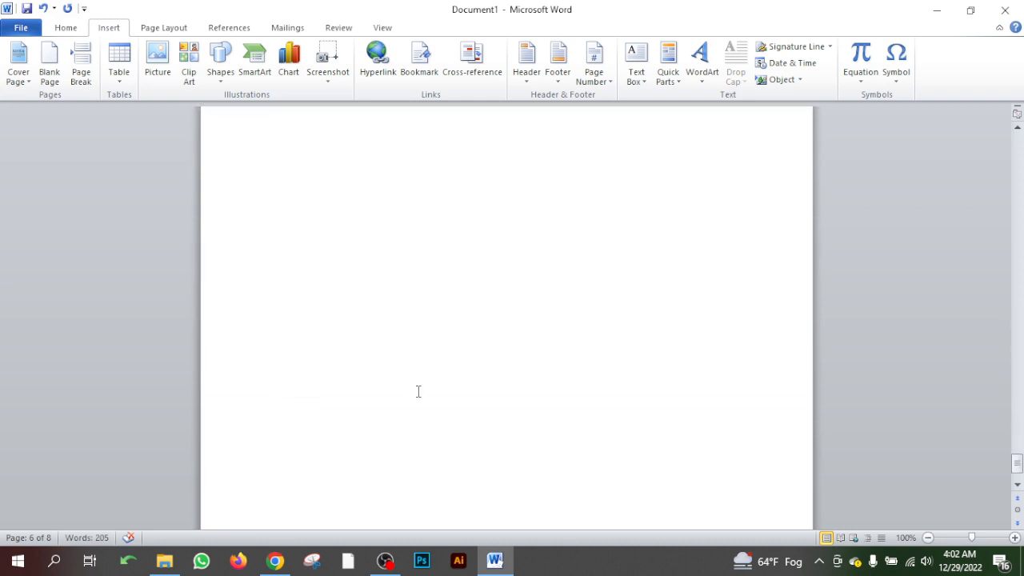
left_click(928, 537)
left_click(928, 538)
left_click(927, 537)
left_click(927, 537)
left_click(928, 537)
left_click(927, 537)
left_click(927, 538)
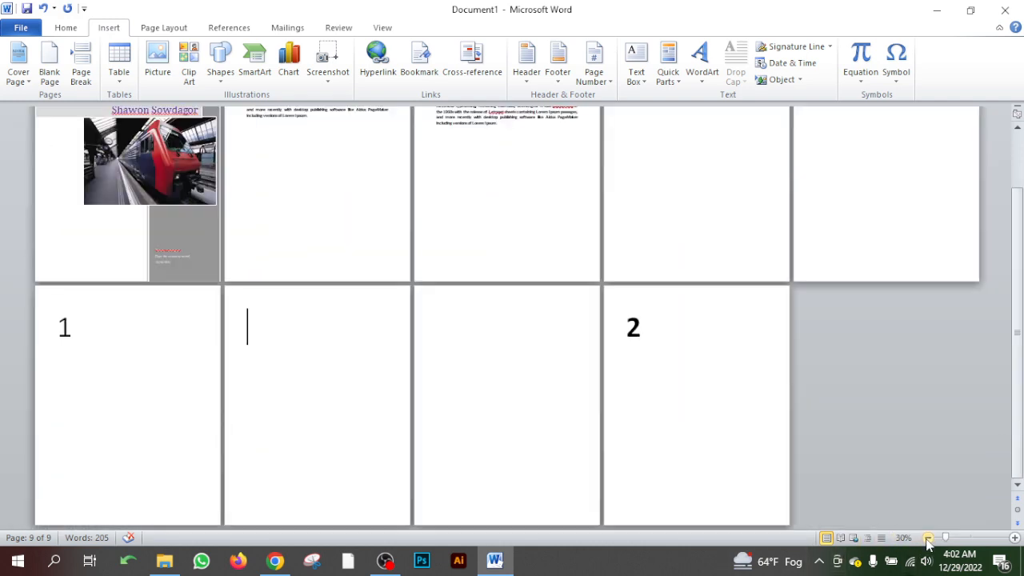
scroll(573, 411, "up", 2)
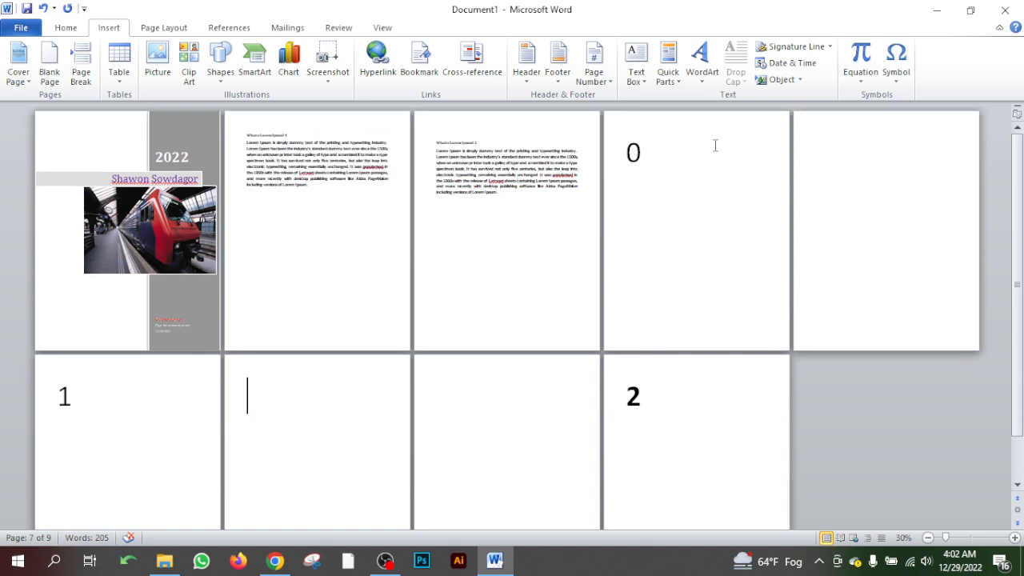
- Insert a page break directly after the large 0 and another directly before it
left_click(654, 150)
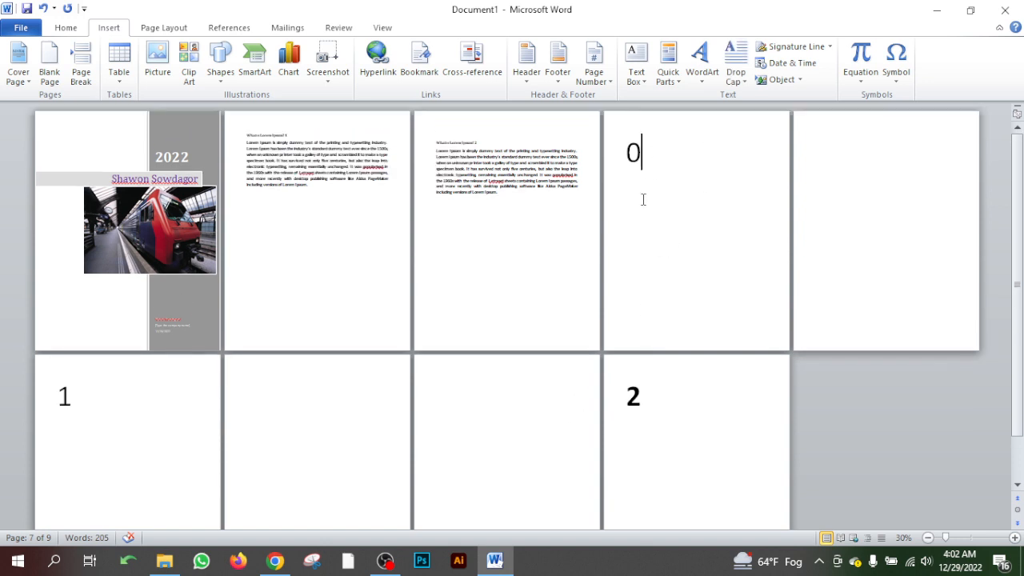
left_click(80, 72)
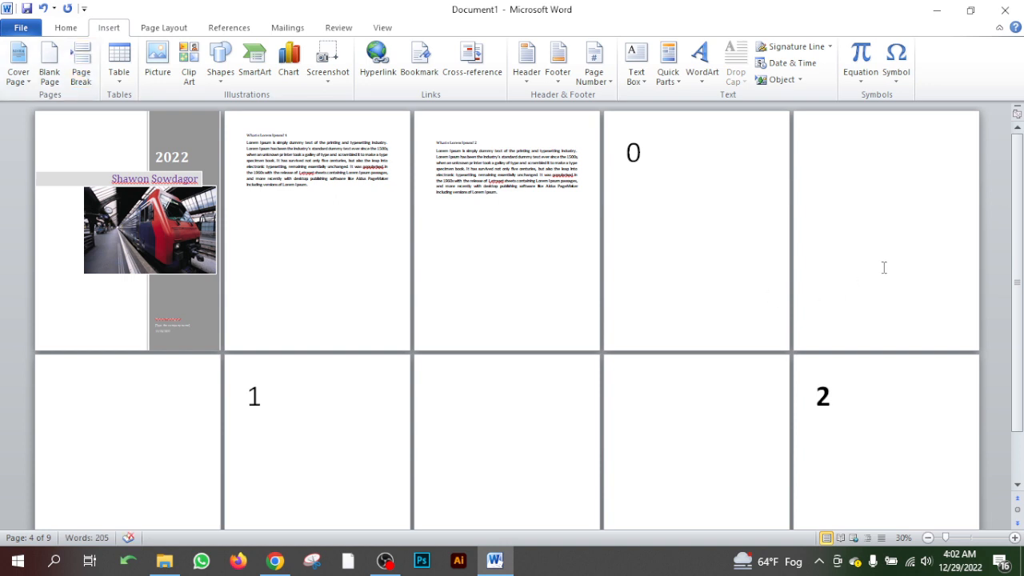
left_click(625, 150)
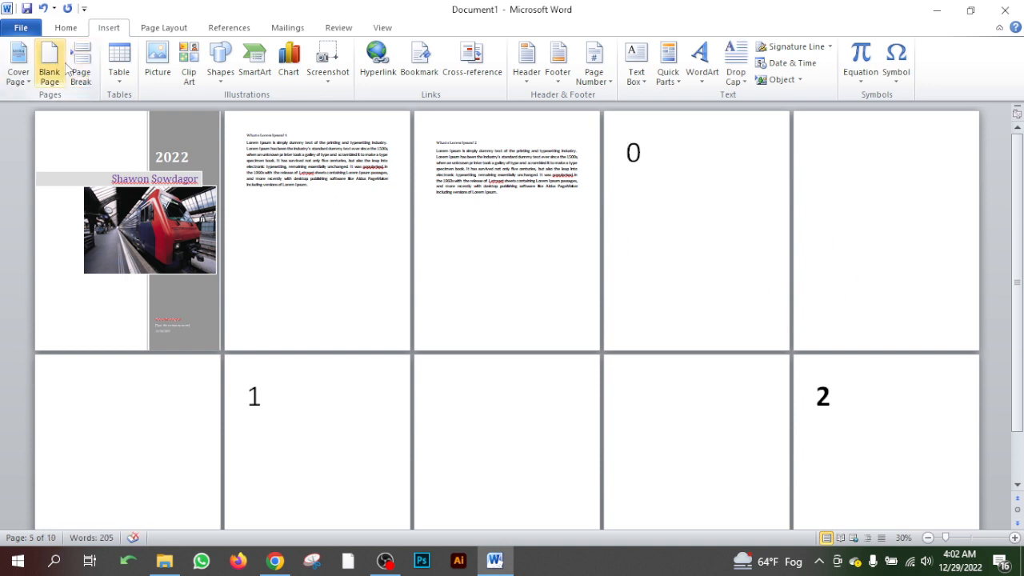
left_click(83, 72)
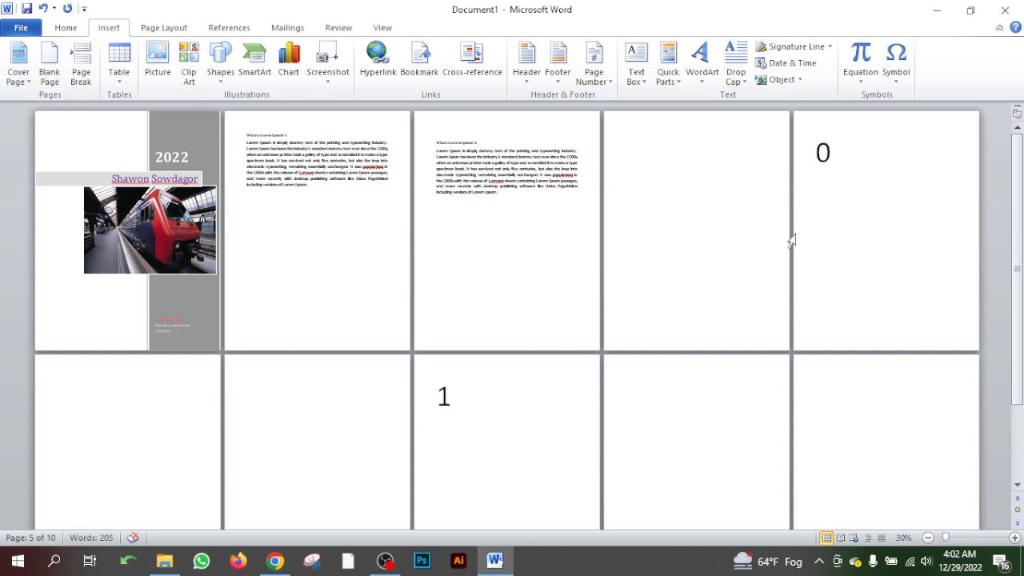
- Review the blank pages around 0, 1 and 2 in the overview, and zoom in to 80% on the page with 0
scroll(389, 366, "down", 1)
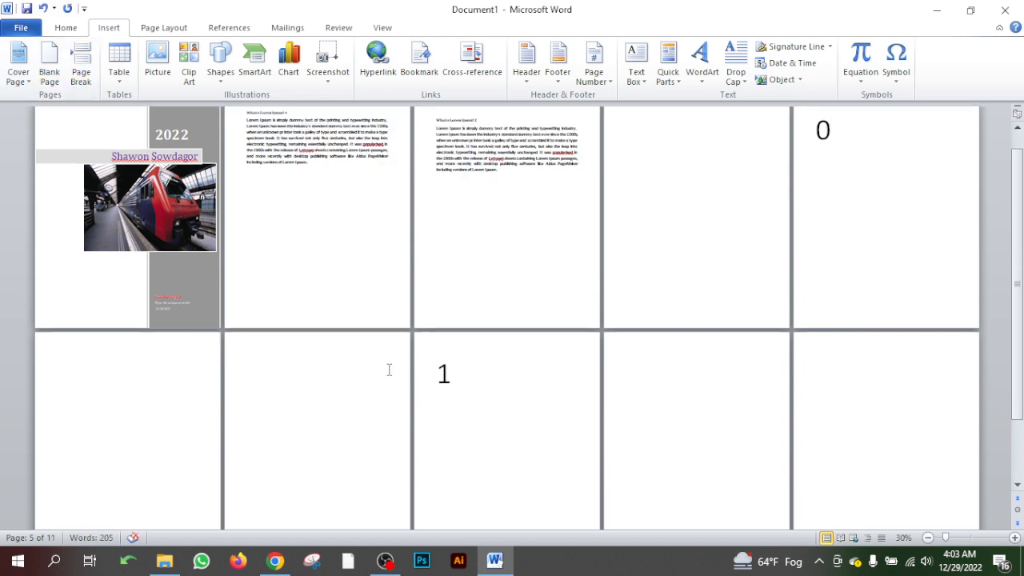
scroll(389, 370, "up", 1)
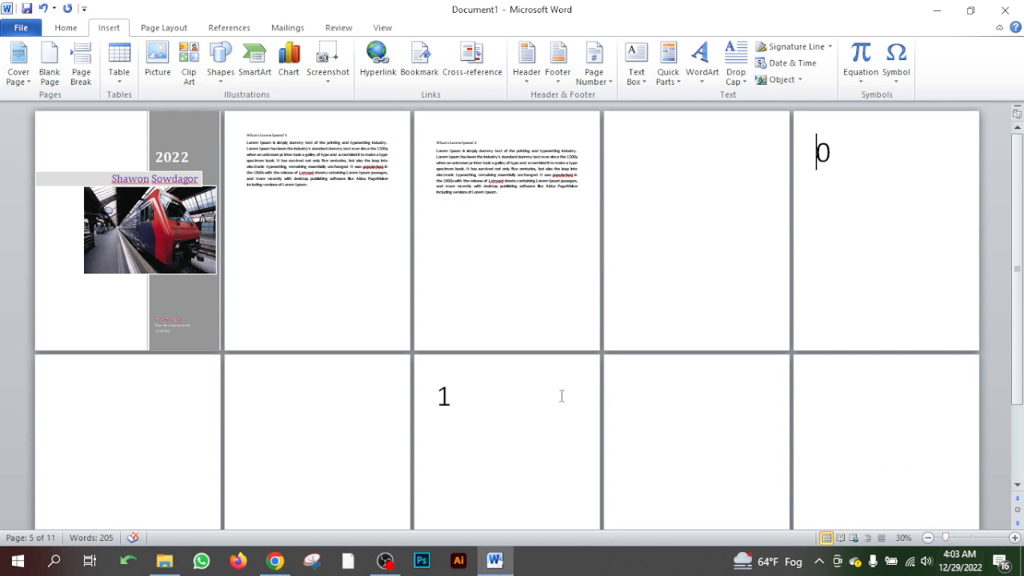
scroll(562, 395, "down", 10)
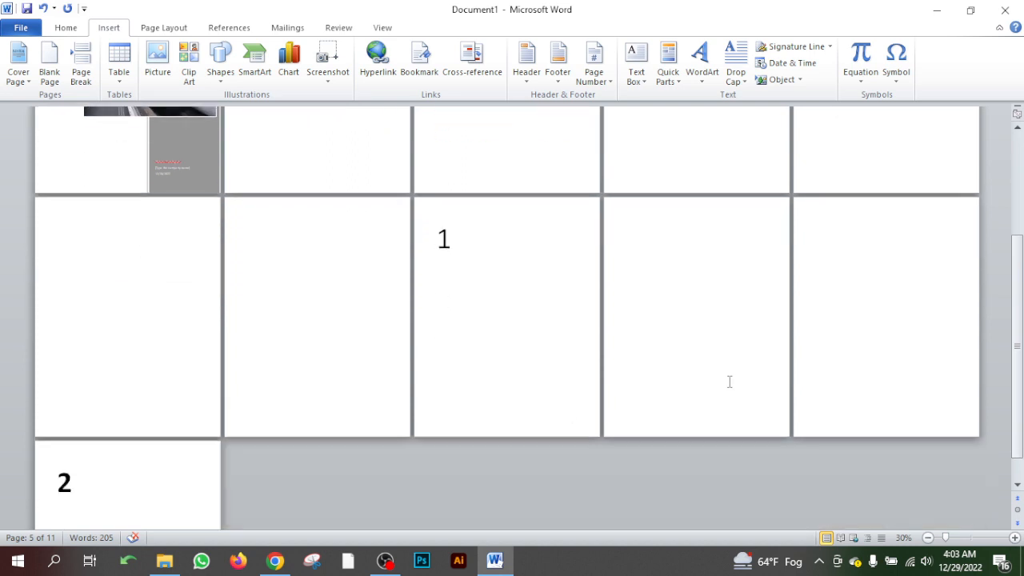
scroll(728, 389, "down", 1)
scroll(729, 400, "up", 3)
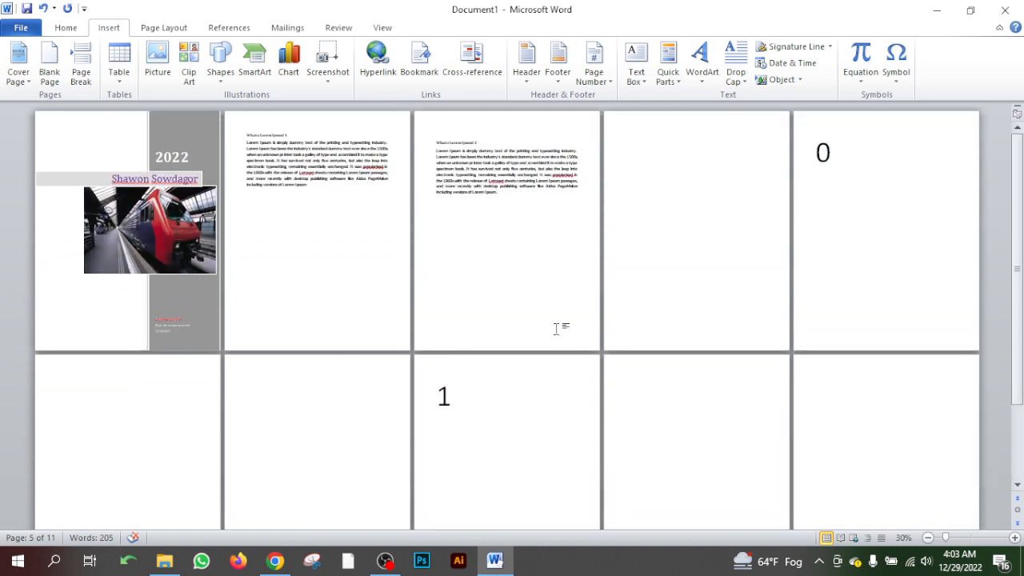
left_click(1013, 539)
left_click(1013, 539)
left_click(1013, 539)
left_click(1013, 539)
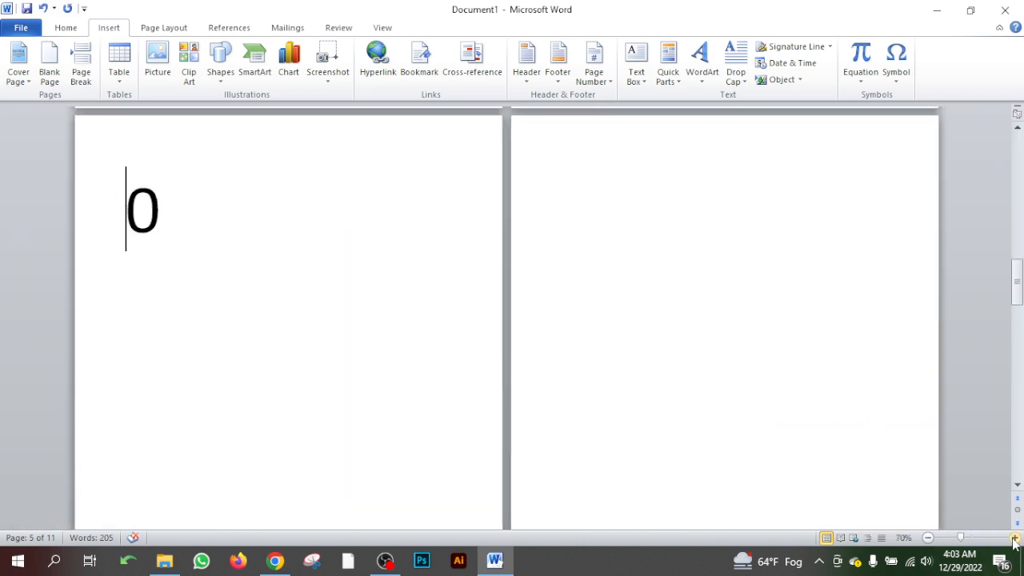
left_click(1013, 539)
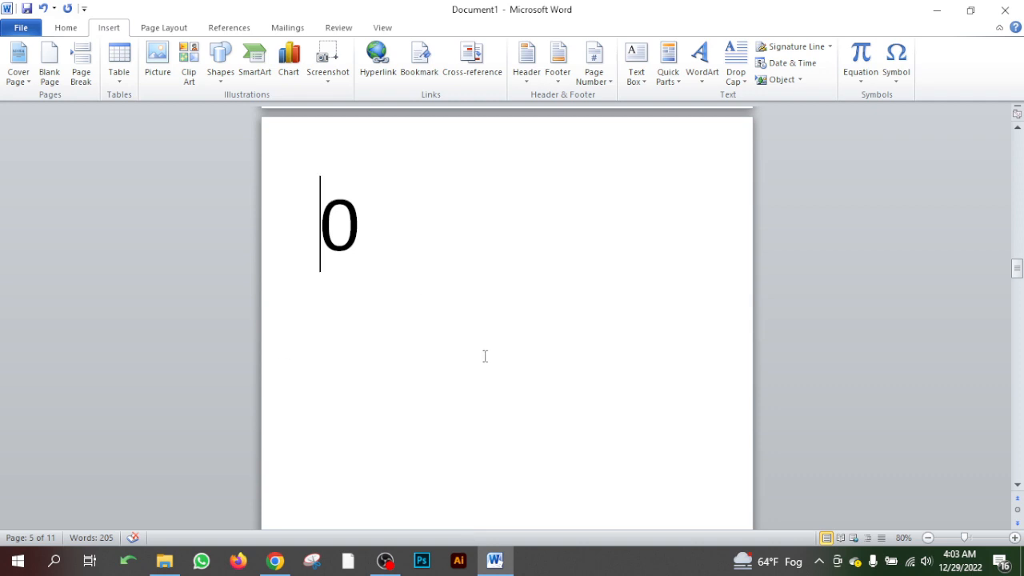
- Set the zoom to 100% and place the cursor at the start of the cover page, above the title band
left_click(1013, 539)
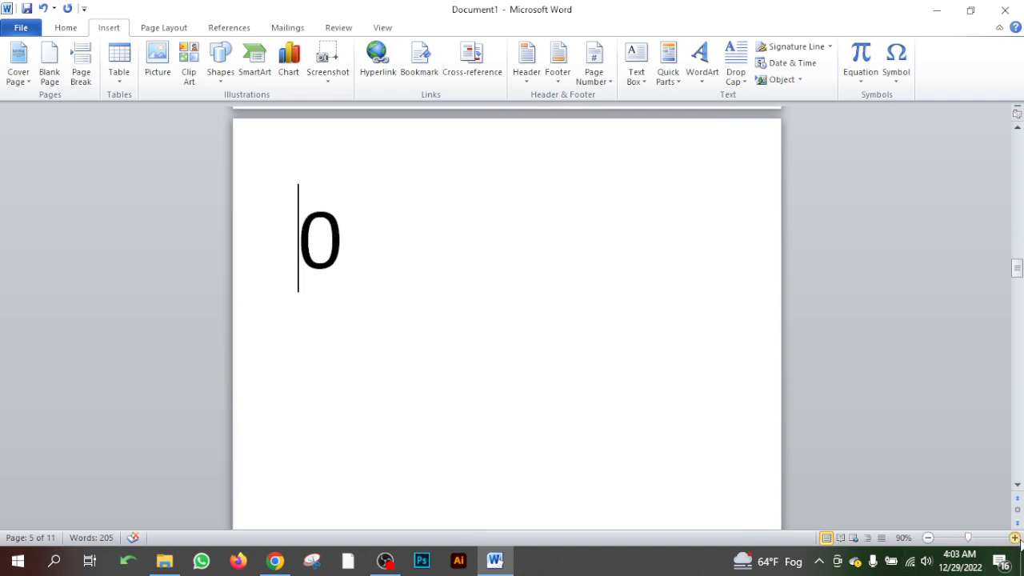
left_click(1013, 539)
scroll(429, 325, "up", 10)
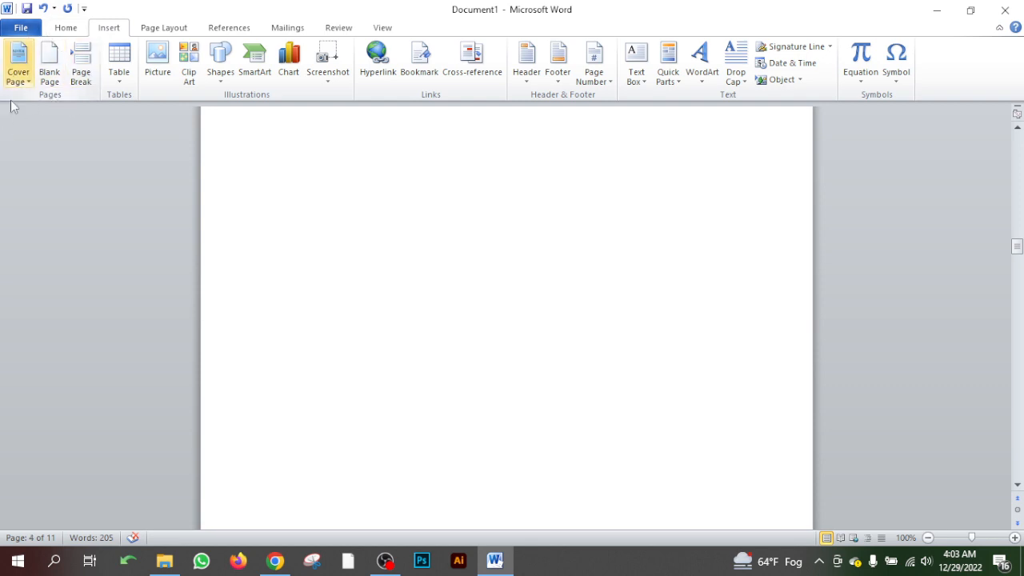
left_click(19, 78)
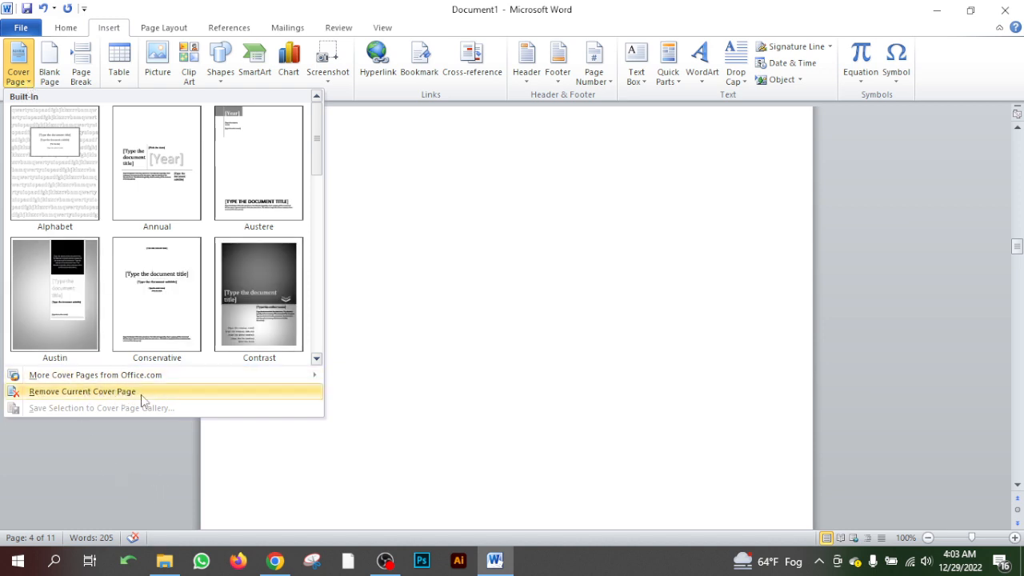
scroll(539, 349, "up", 3)
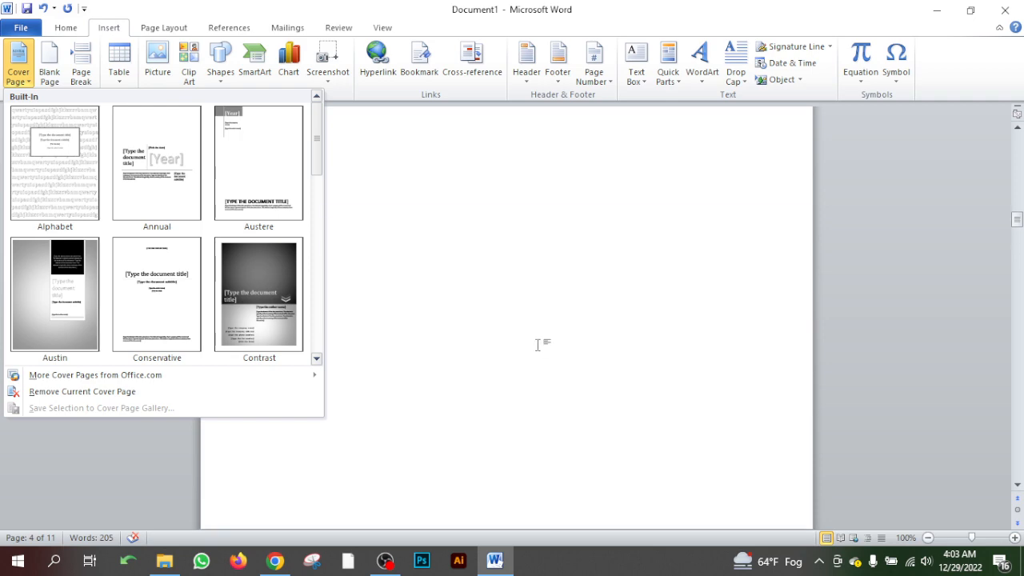
scroll(537, 345, "up", 15)
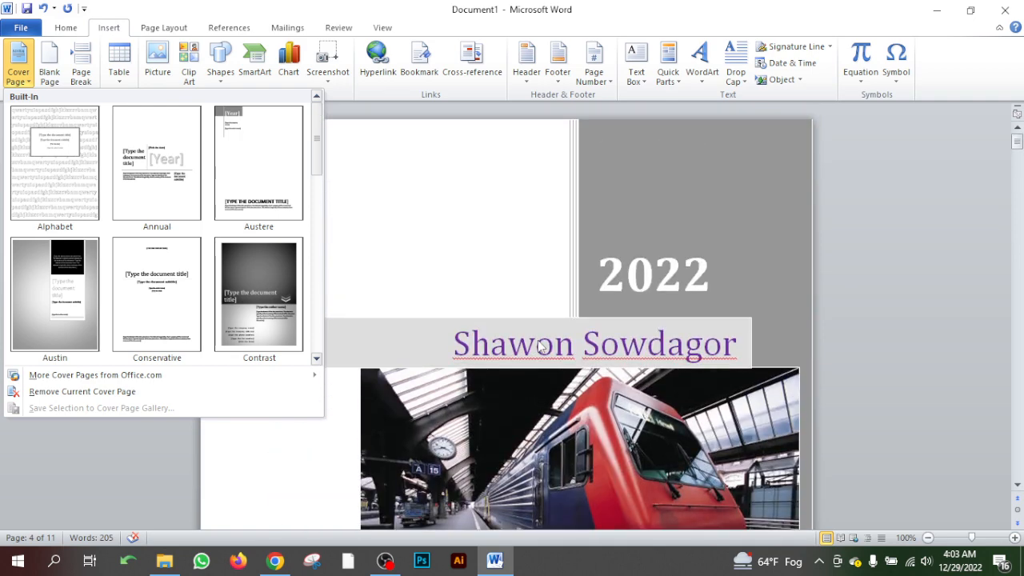
left_click(438, 223)
left_click(309, 185)
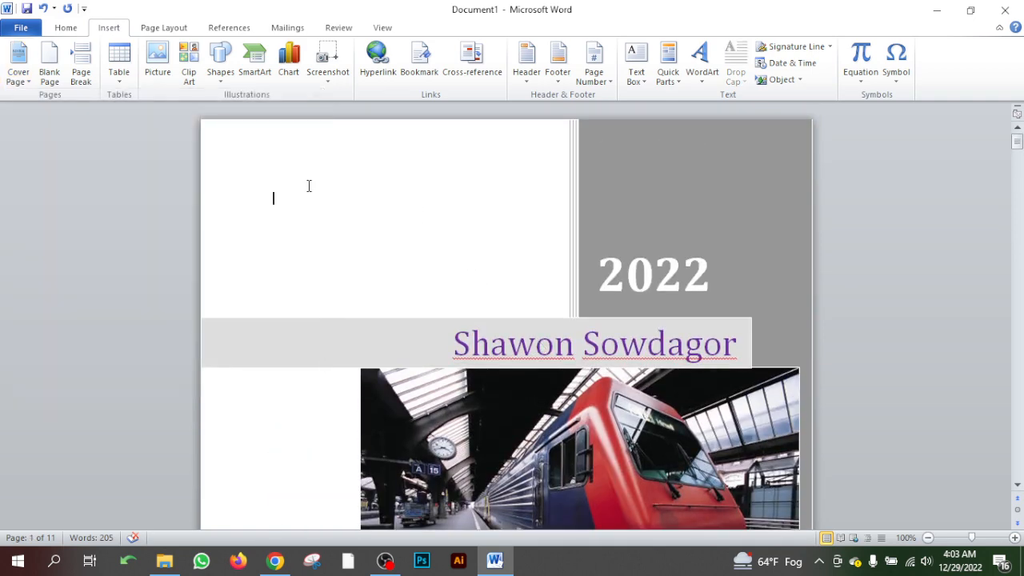
- Remove the current cover page from the document, and minimize the document window to show the desktop
left_click(17, 64)
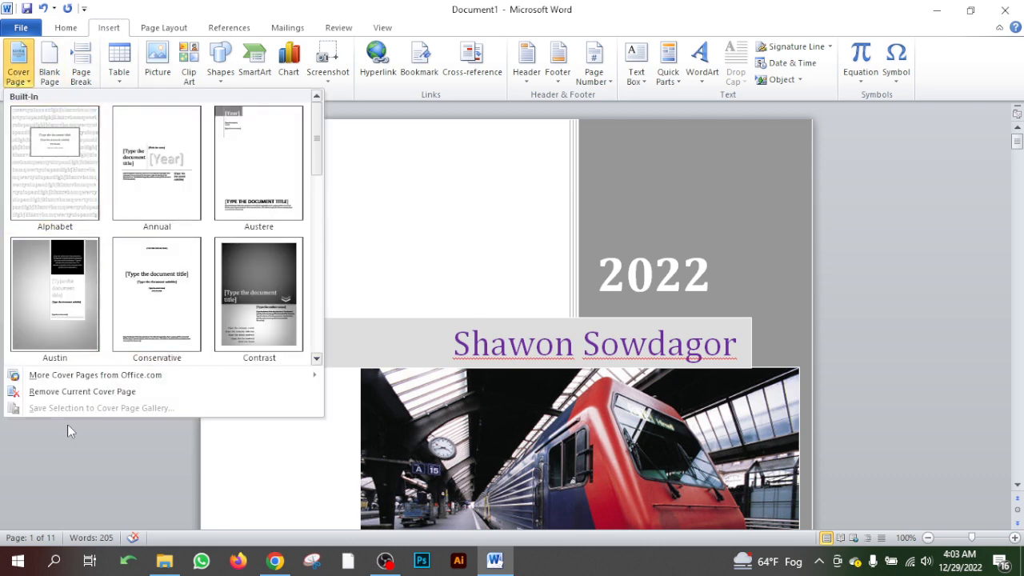
left_click(36, 393)
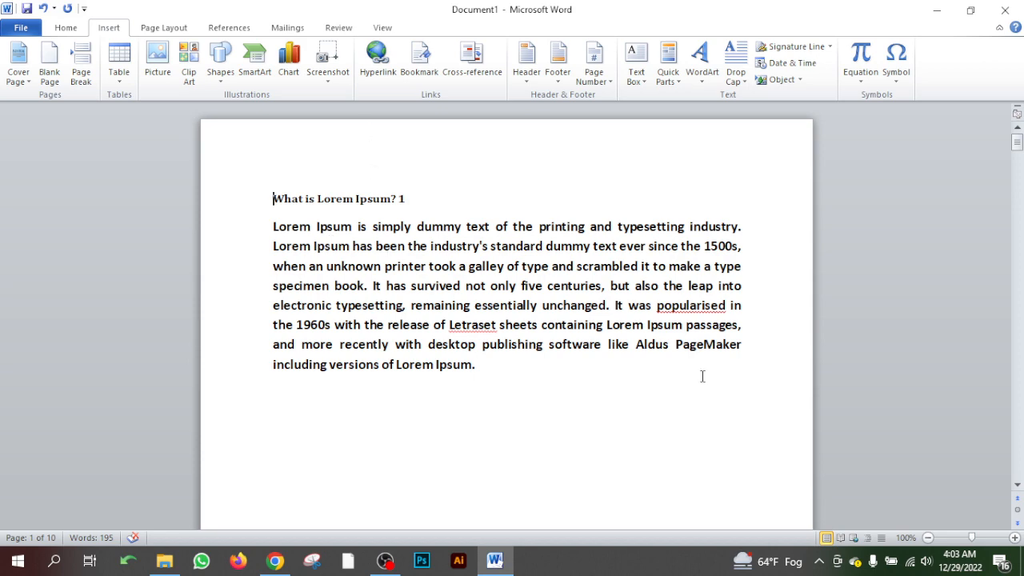
left_click(937, 14)
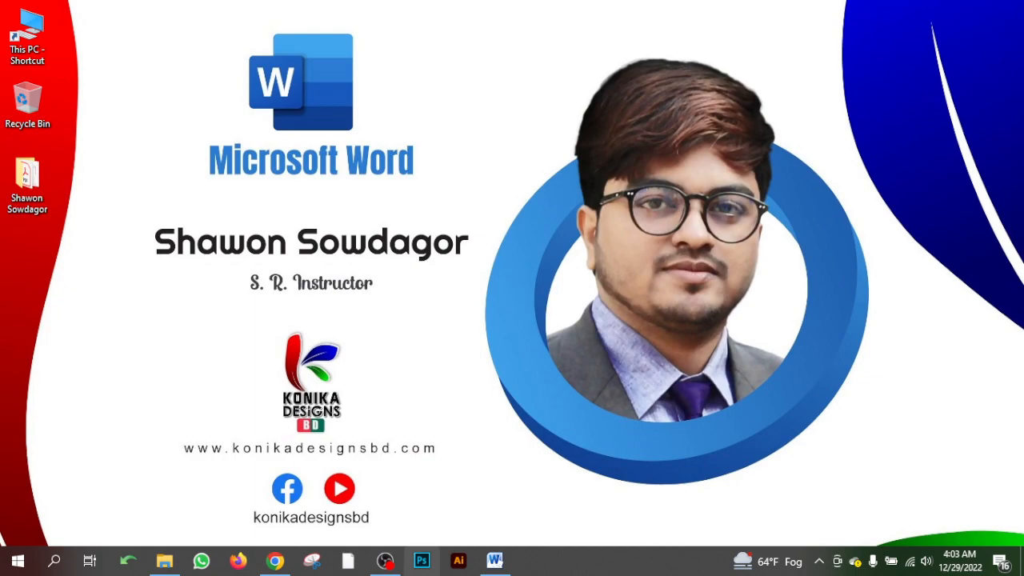